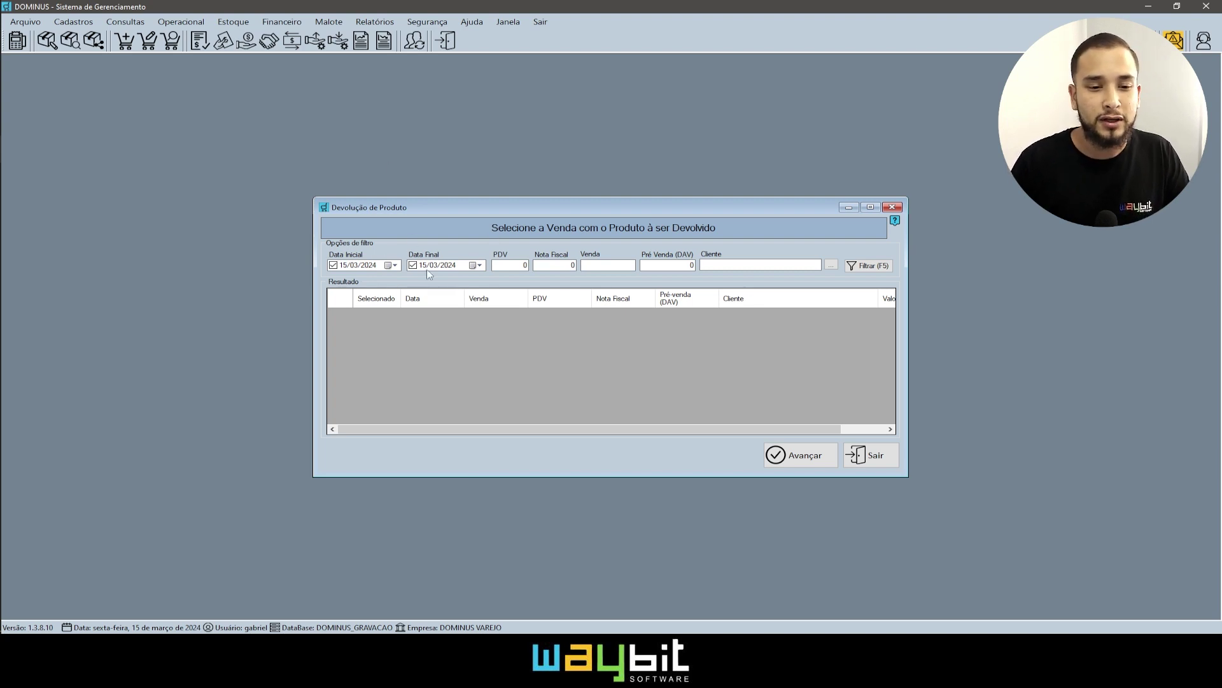
- Filter the sales dated 15/03/2024, select the 09:56 sale and advance to its product list
click(866, 265)
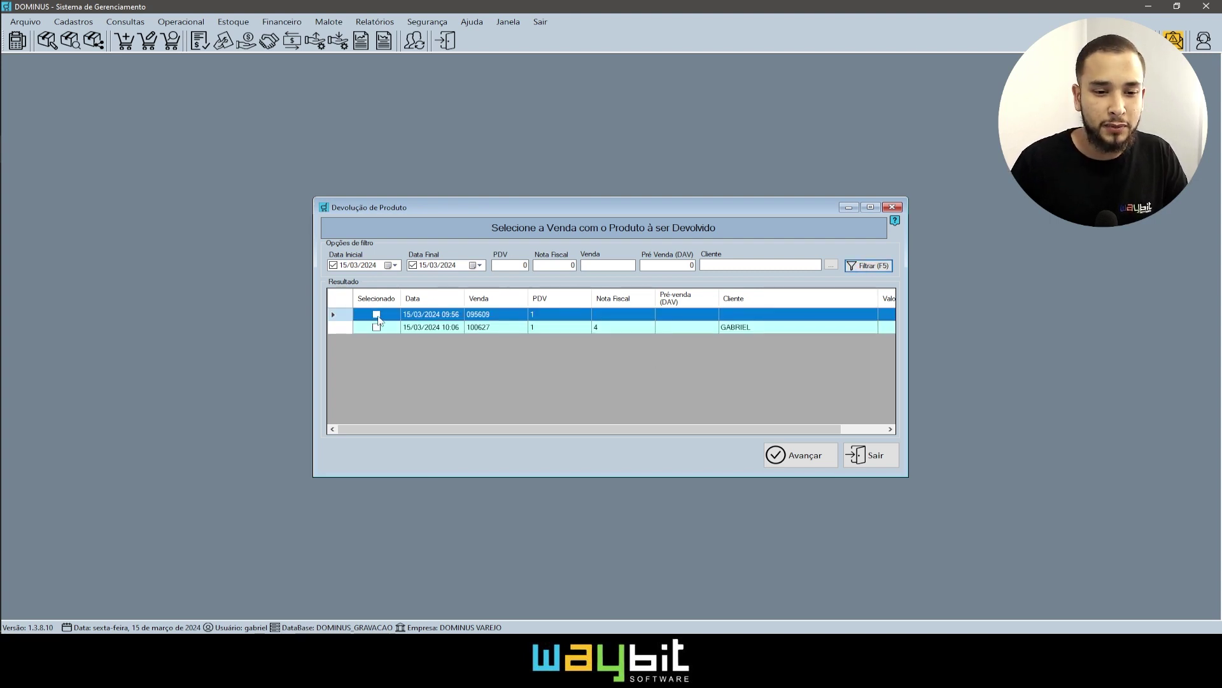
click(378, 316)
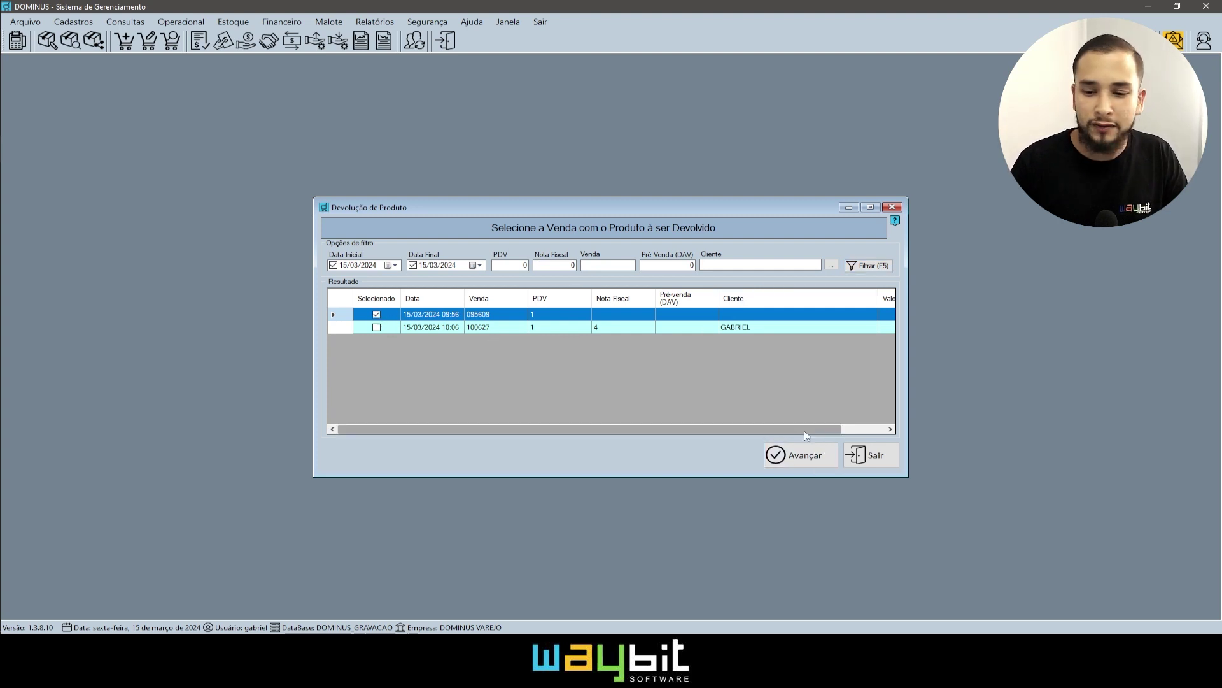
click(818, 456)
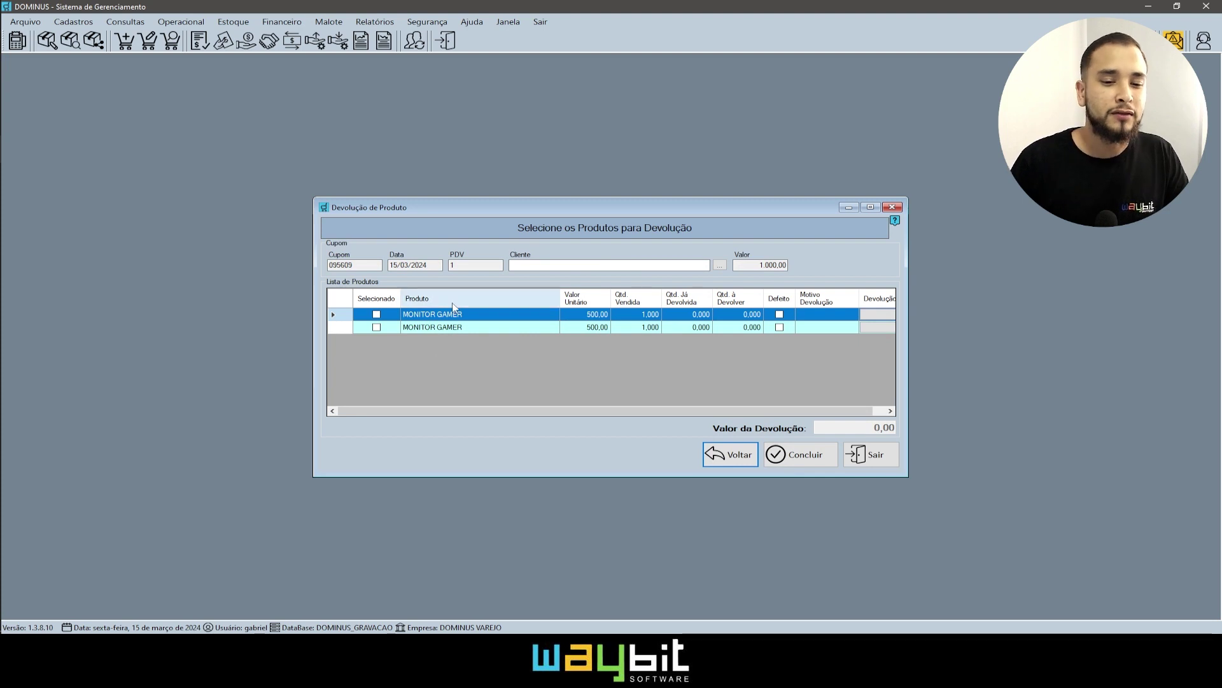
- Select the first MONITOR GAMER for return with a quantity of 1 and mark it as defective
click(384, 315)
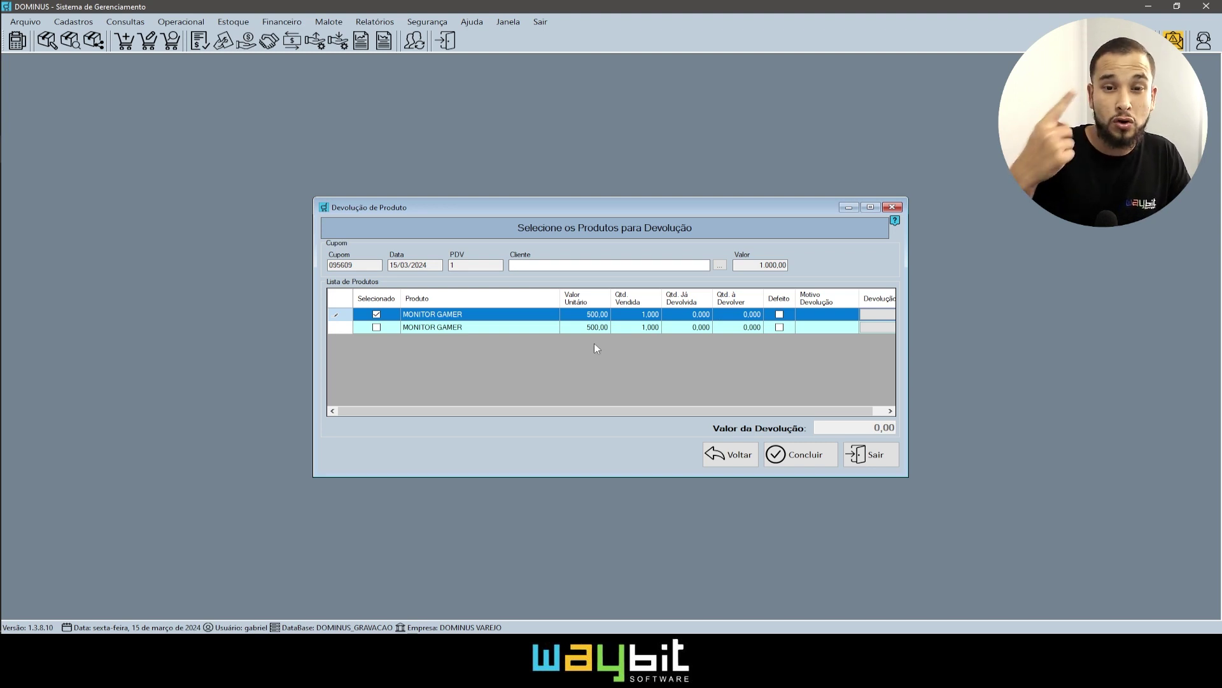
text(1)
click(705, 372)
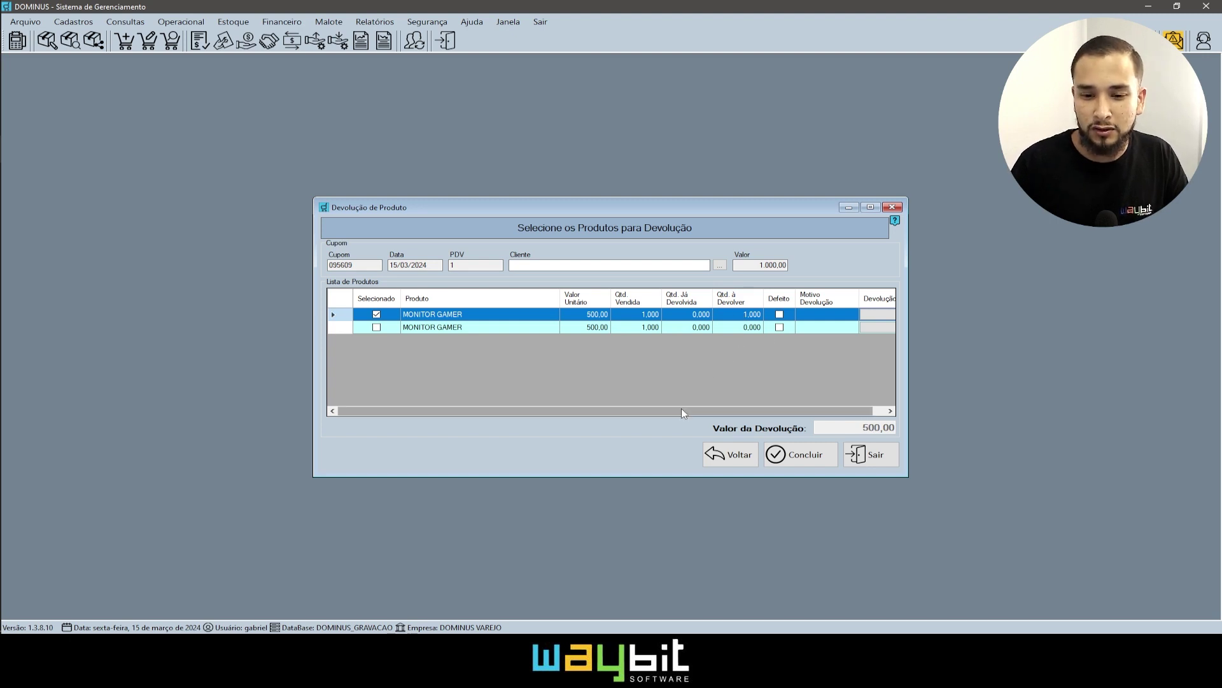
drag(682, 408, 694, 408)
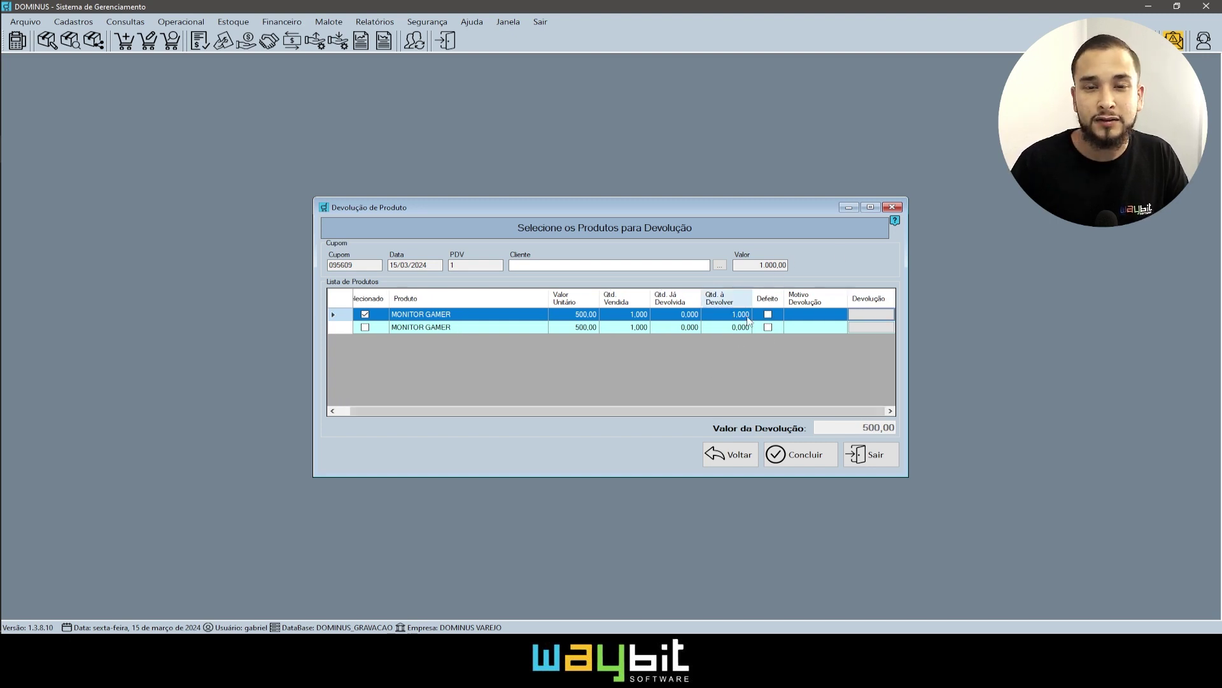
click(769, 315)
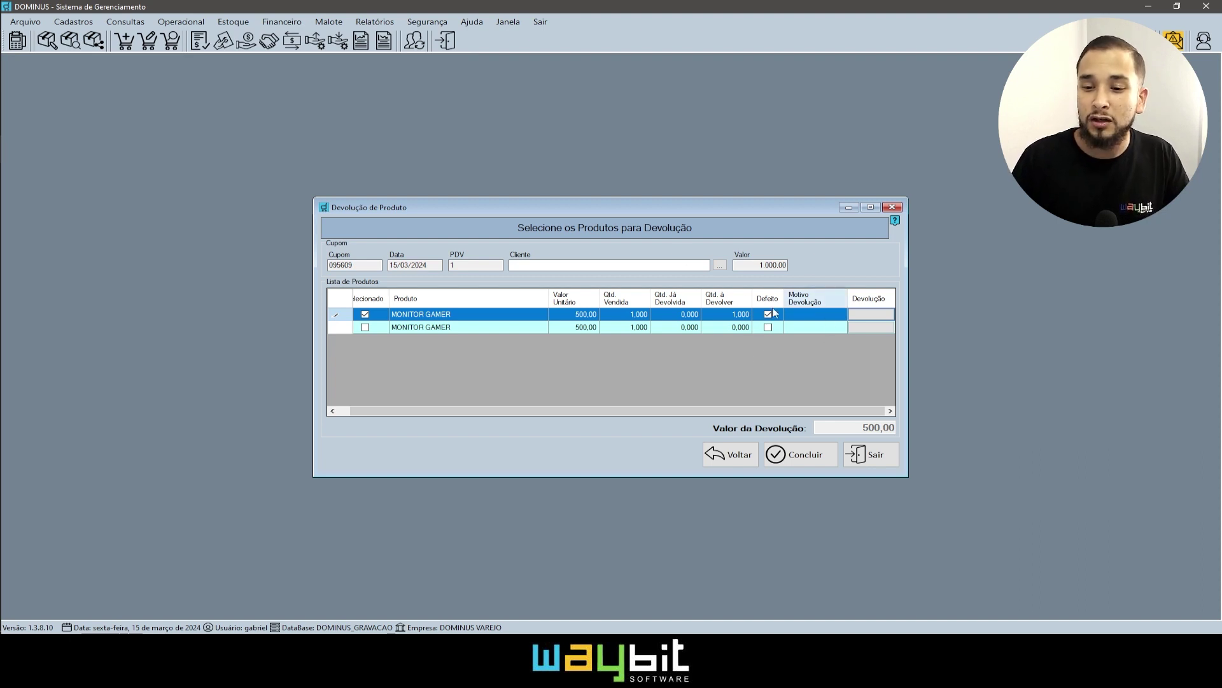
- Maximize the return form and enter "monitor com tela queimada de fabrica" as the first MONITOR GAMER's return reason
click(872, 208)
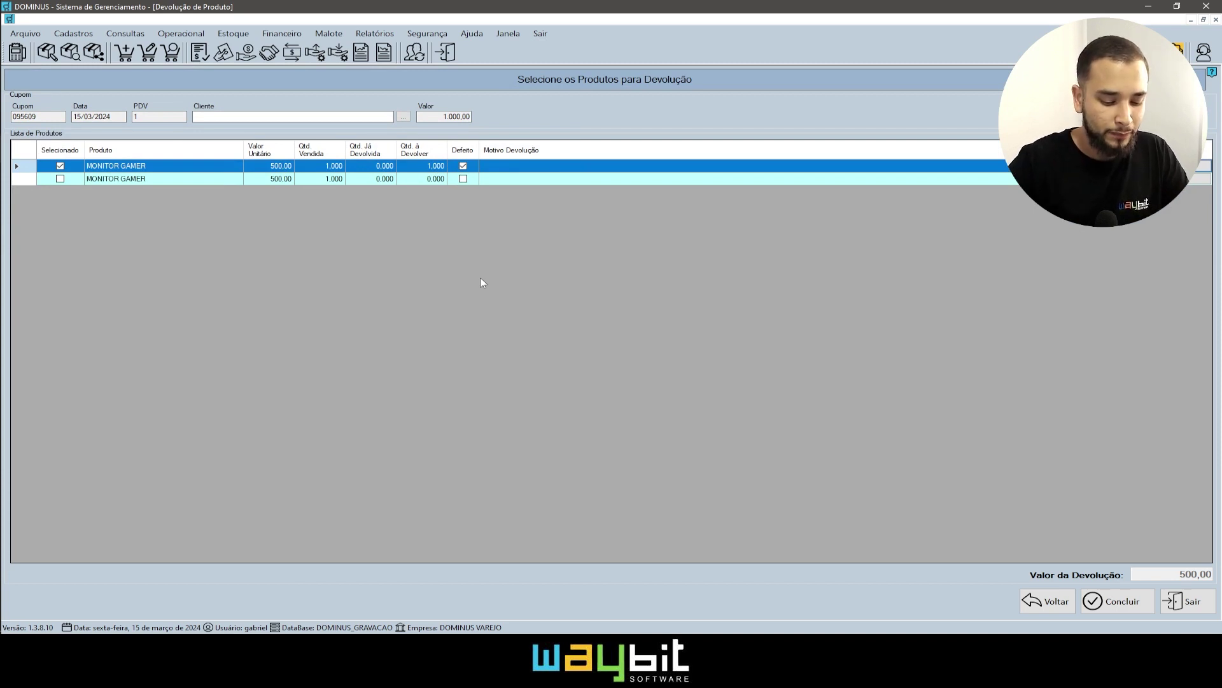
text(monitor com te)
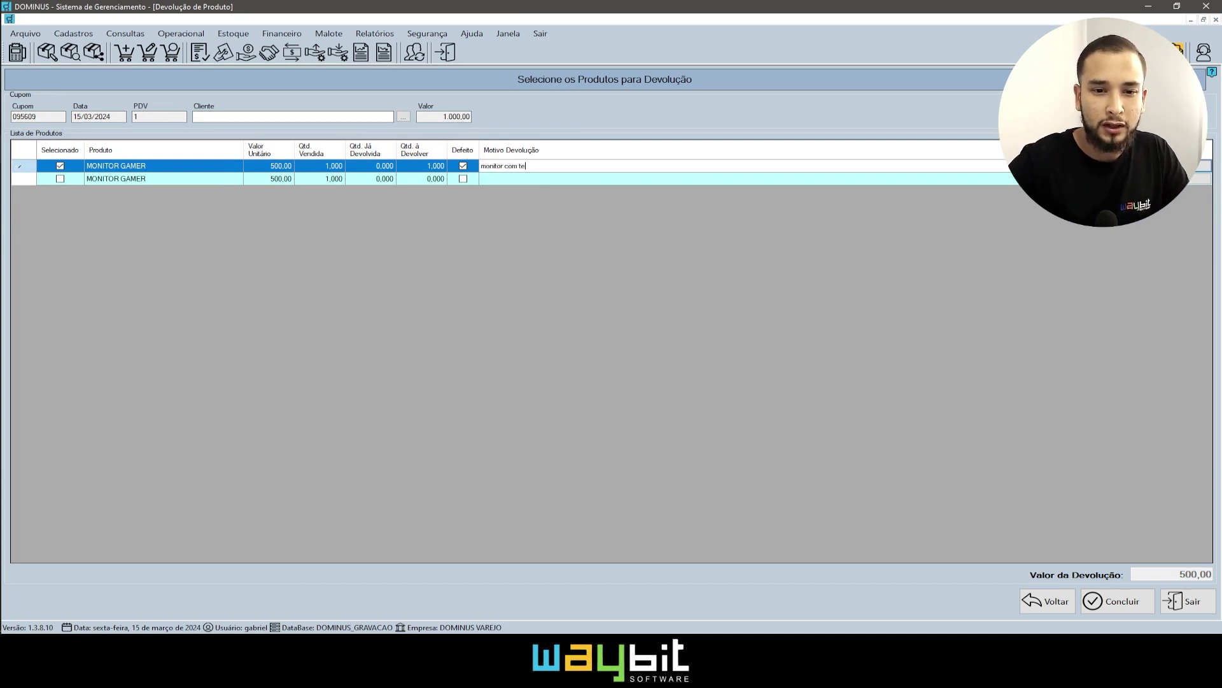
text(la queiom)
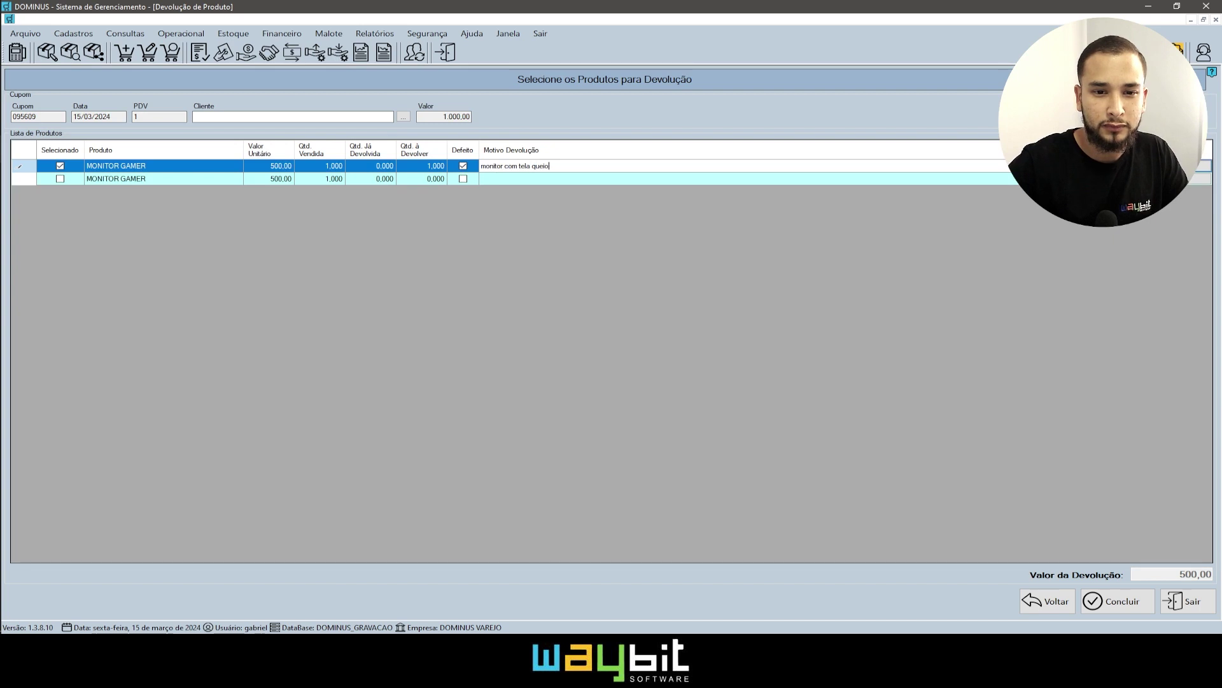
key(BackSpace)
text(mnada)
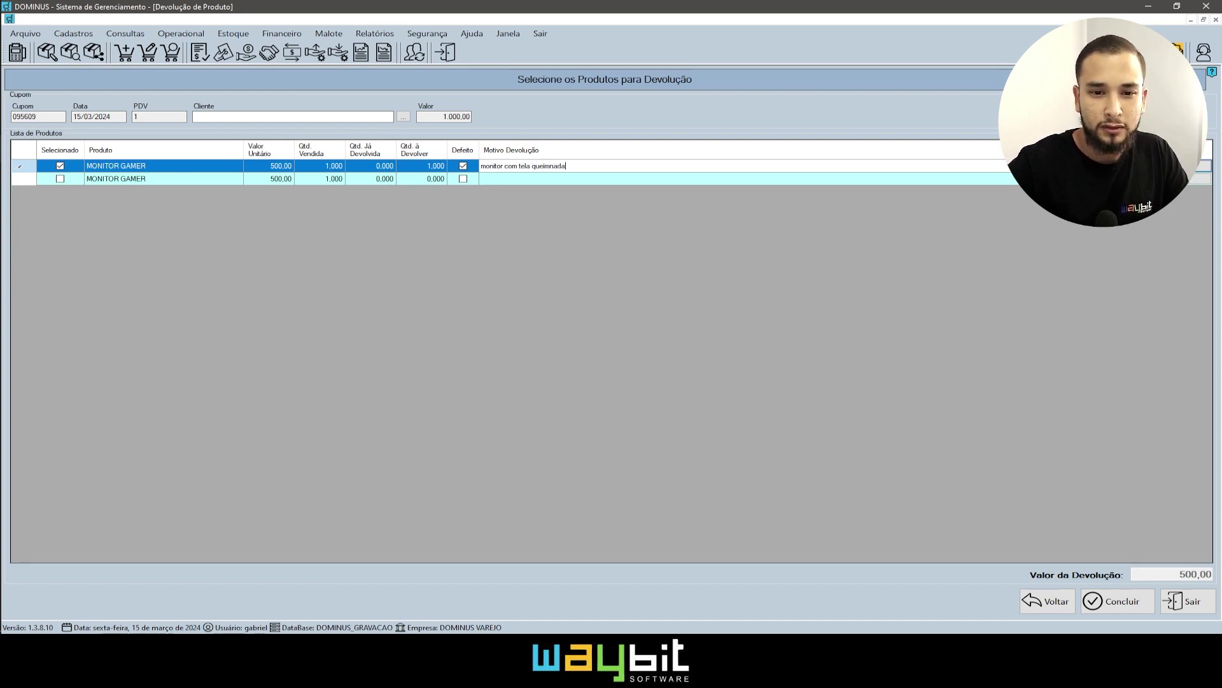
key(BackSpace)
key(BackSpace)
key(BackSpace)
key(BackSpace)
text(ada d)
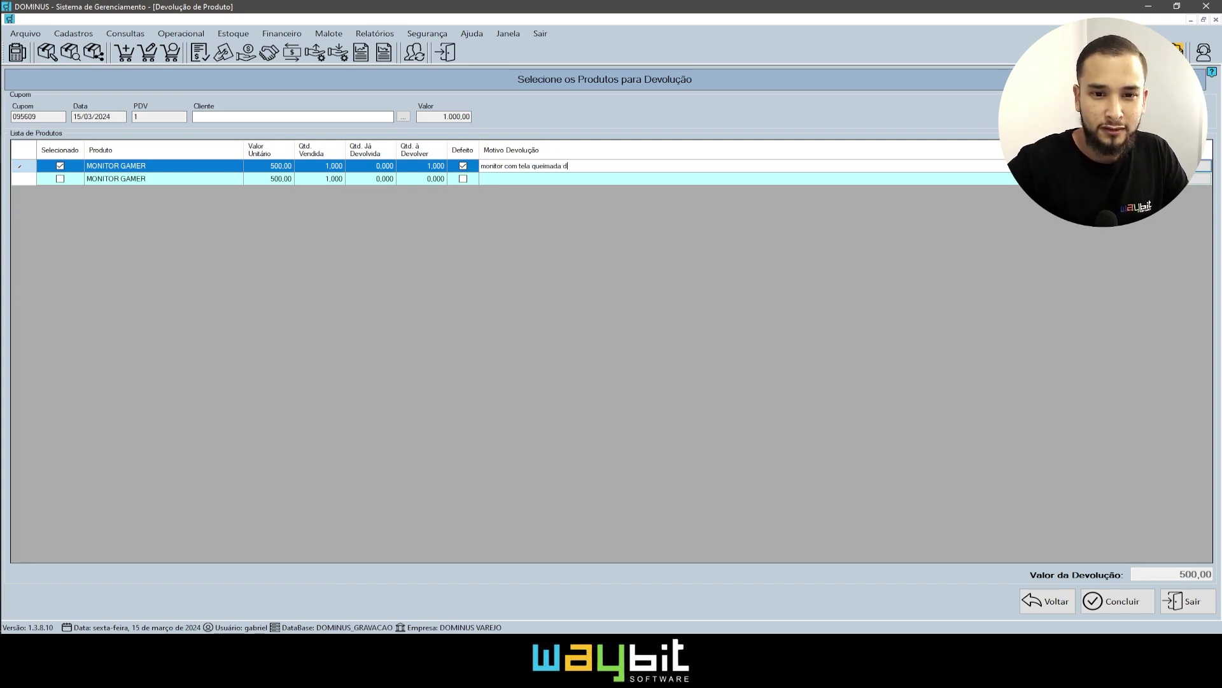
text(e fabrica)
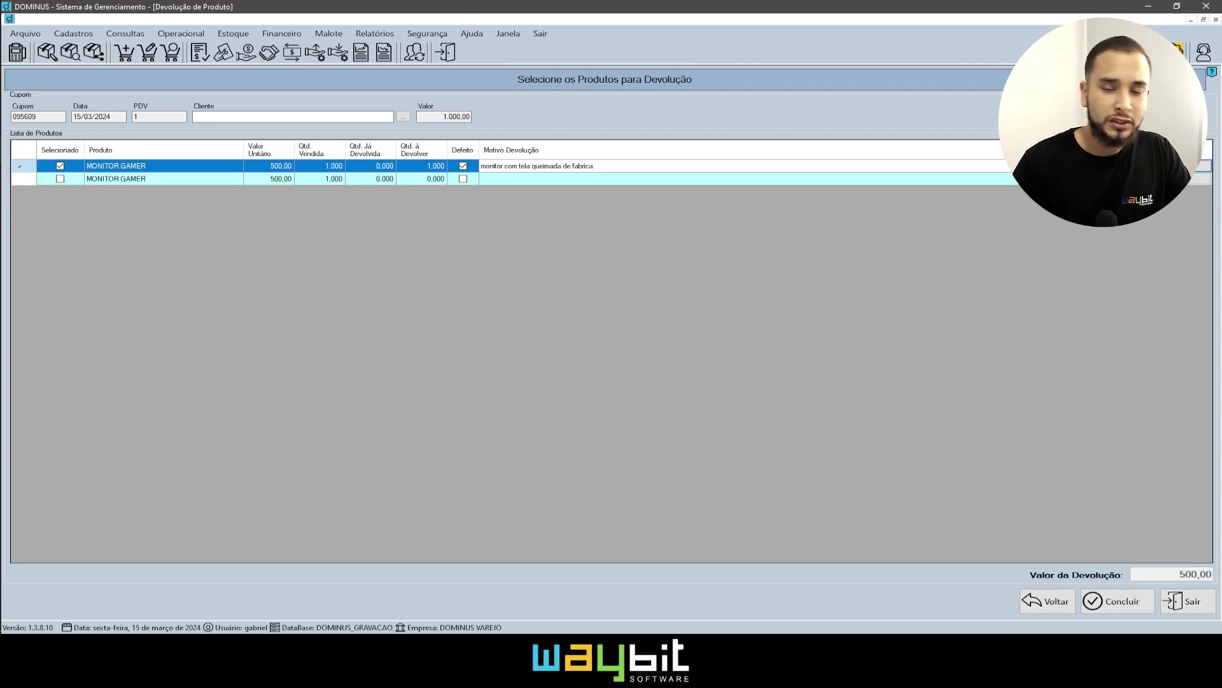
click(596, 182)
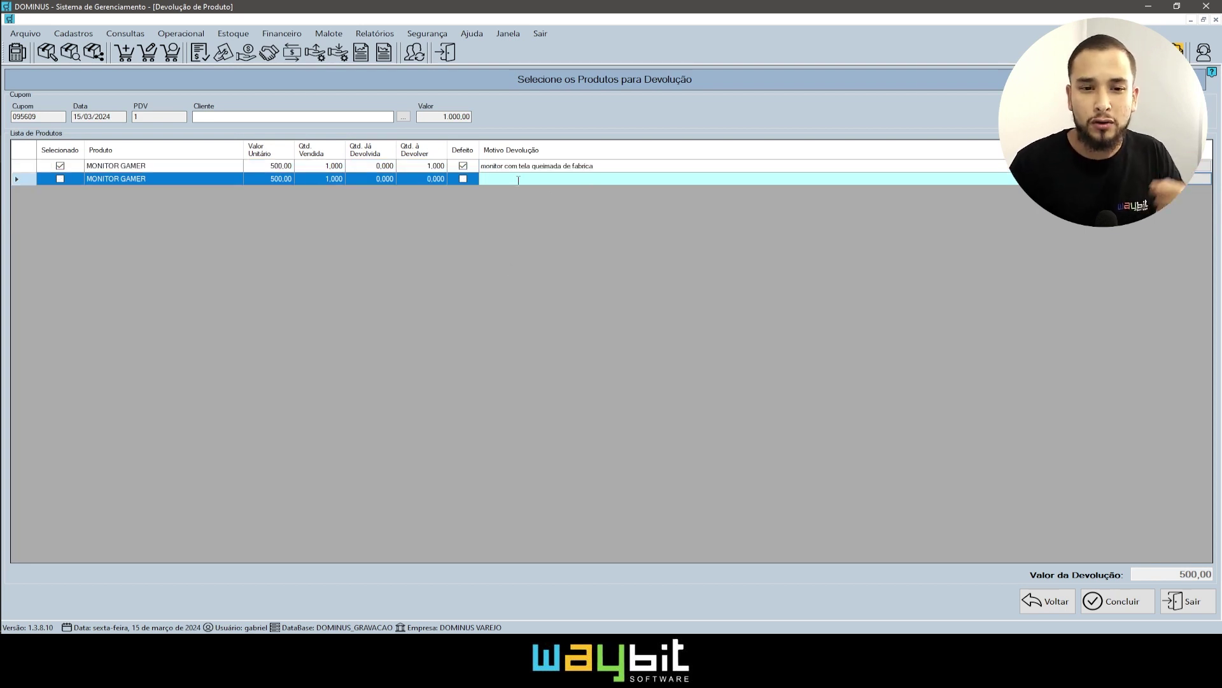
click(419, 167)
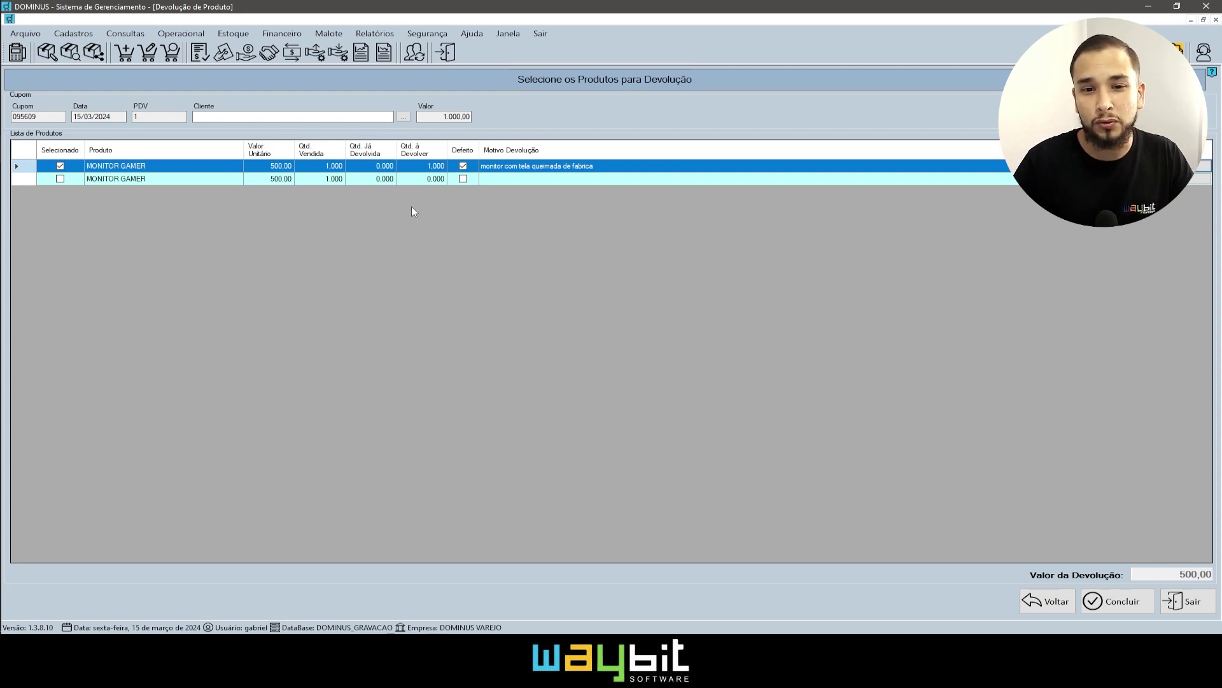
- Conclude the return as a Vale without printing the returned products list, and close the credit voucher after viewing it
click(1116, 601)
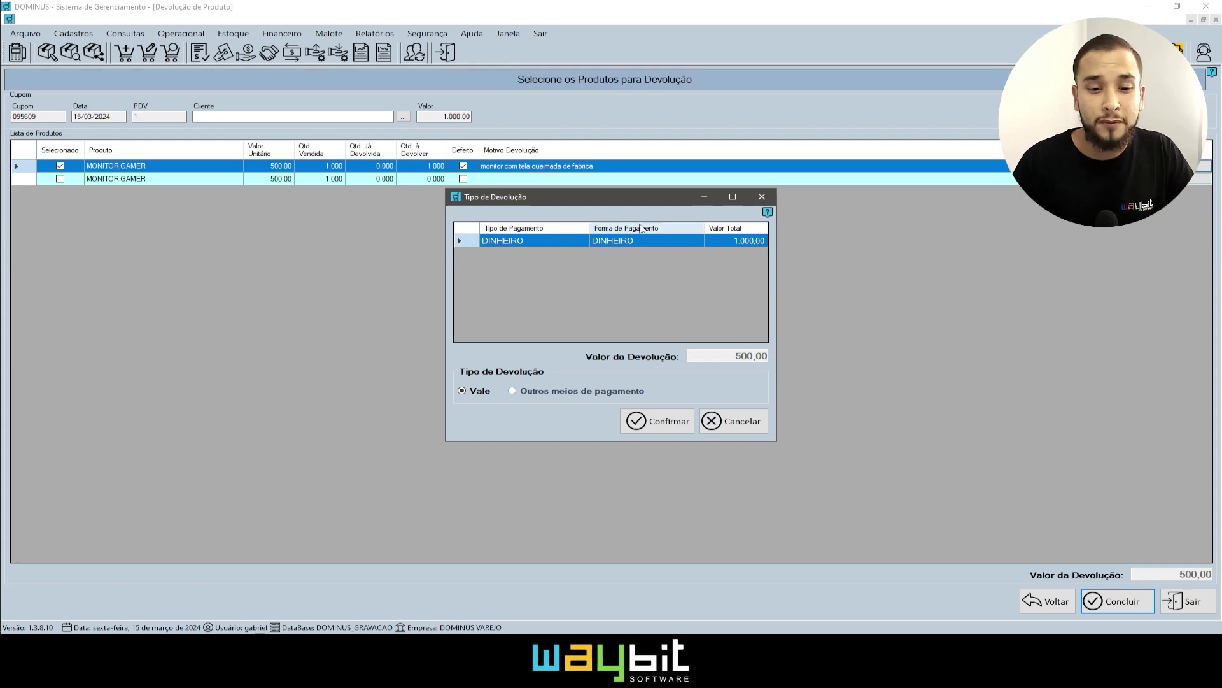
click(658, 420)
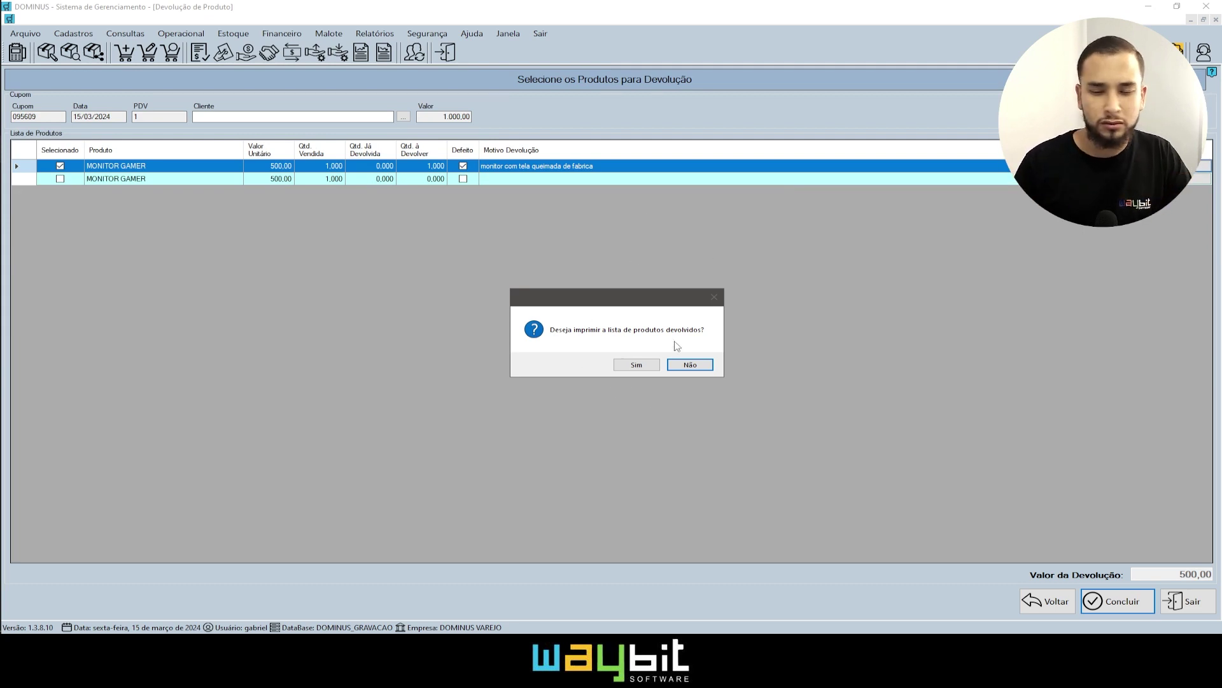
click(690, 364)
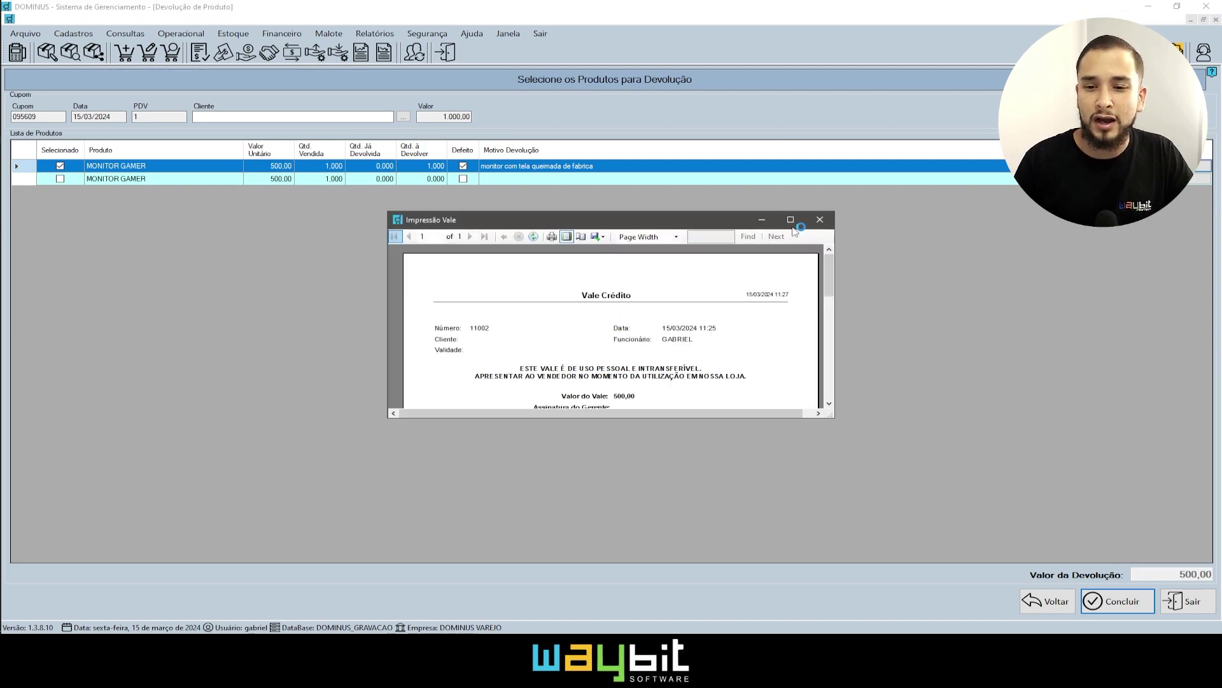
click(787, 219)
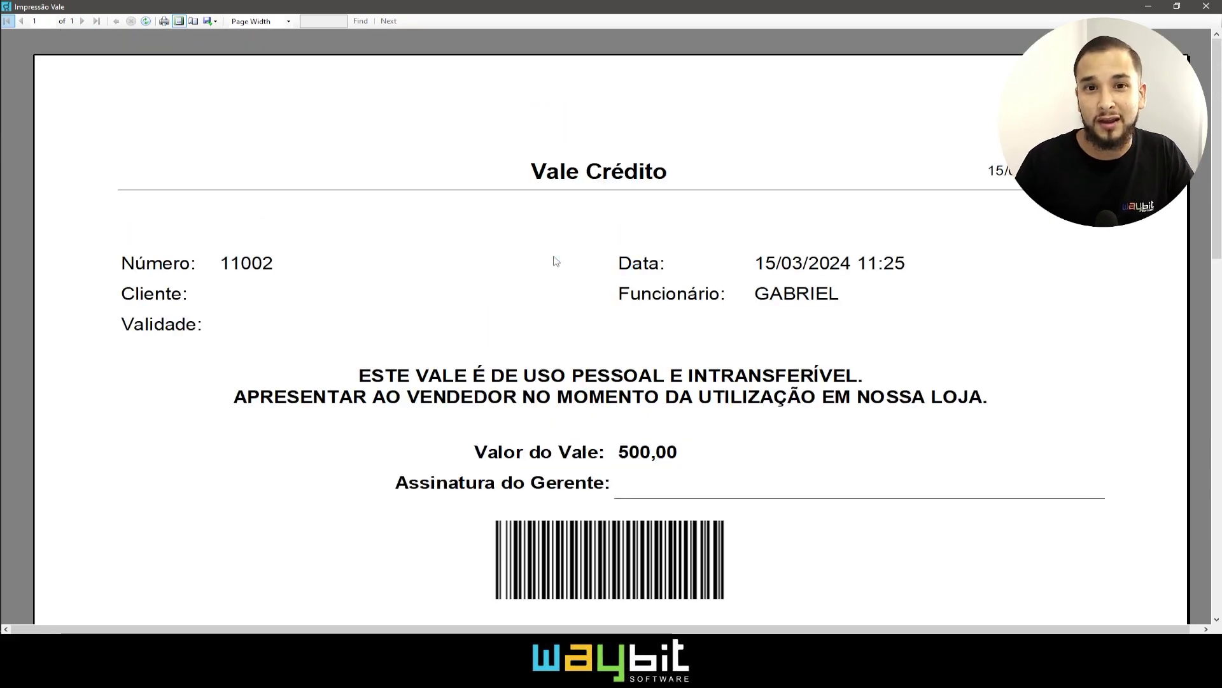
click(1206, 8)
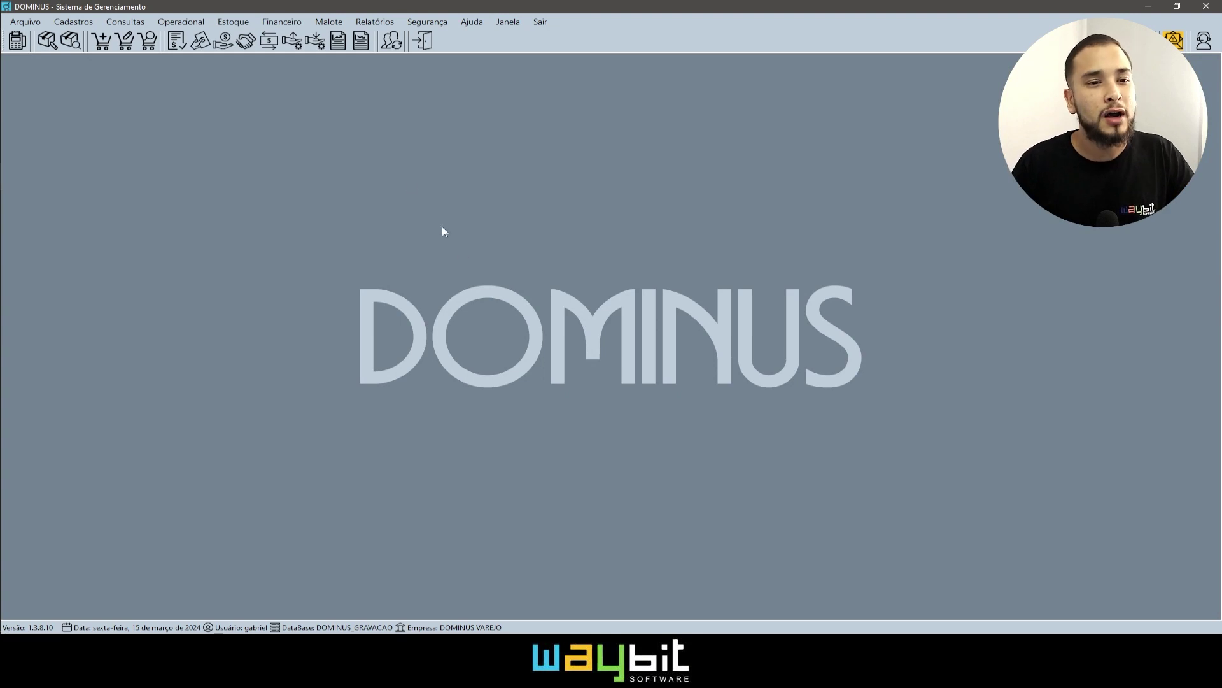
- Start creating a supplier warranty order and select the ELETRONICOS product group
click(238, 21)
mouse_move(264, 49)
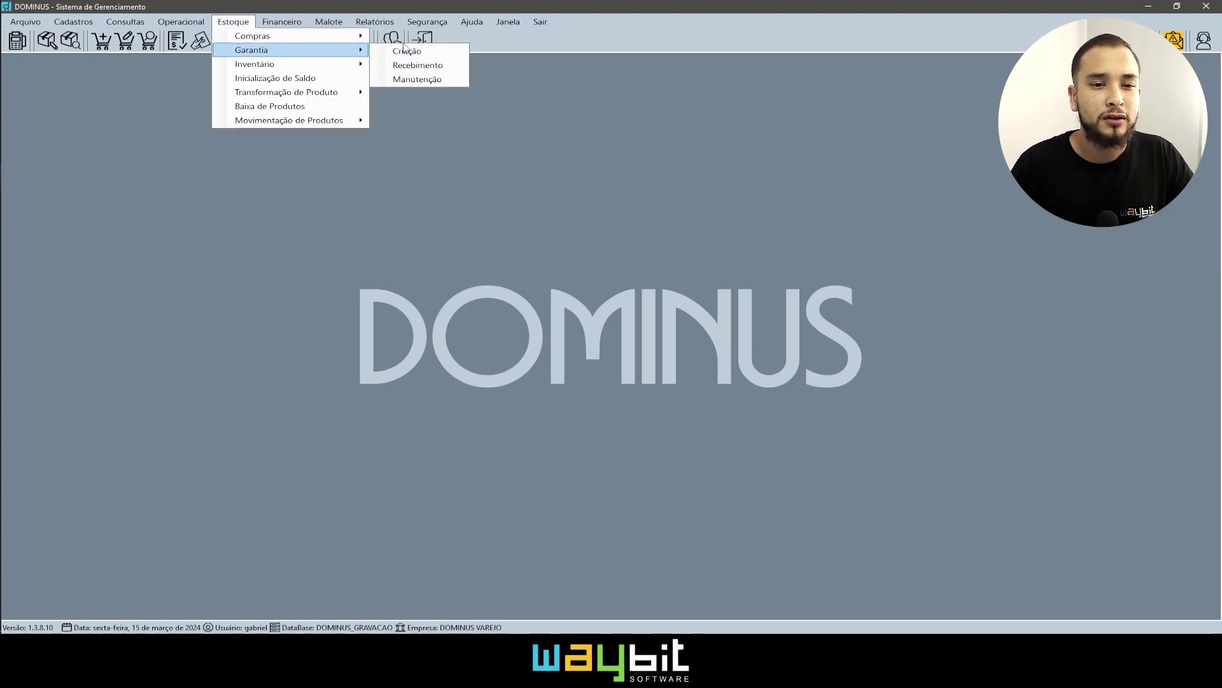
click(406, 51)
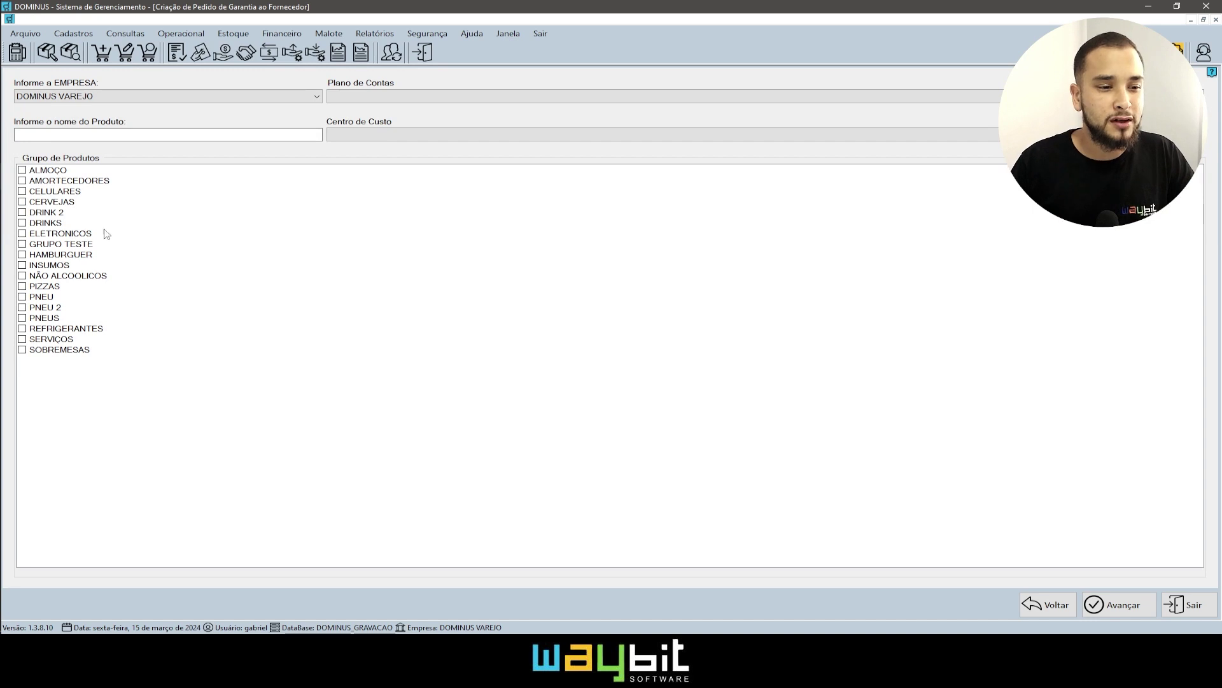
click(22, 234)
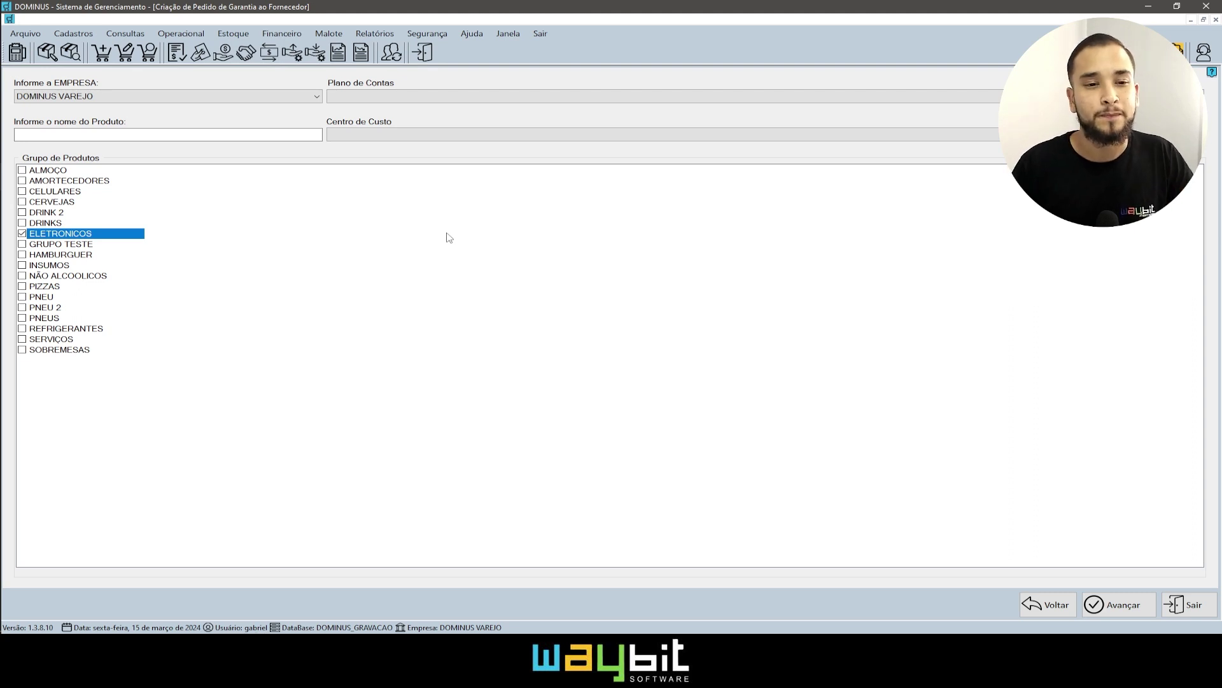
- Set Plano de Contas to DEVOLUÇAO MERCADORIA and Centro de Custo to FORNECEDORES, and advance to the product list
click(360, 101)
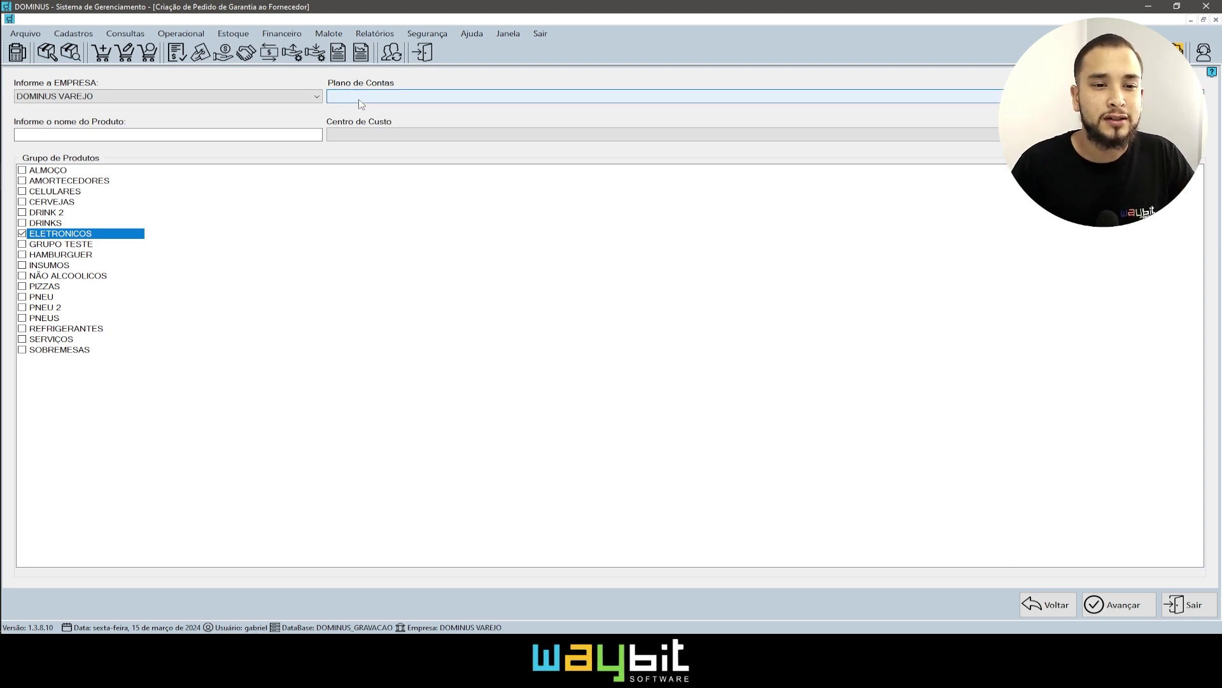
click(360, 101)
scroll(483, 265, down, 5)
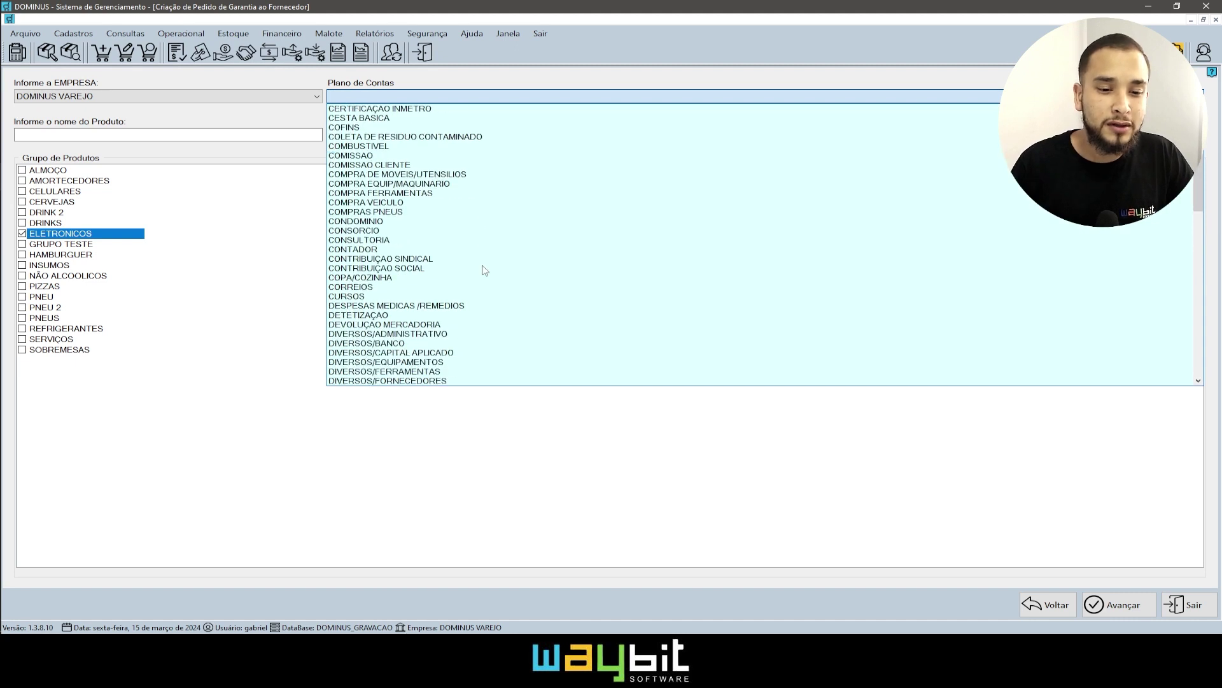
click(433, 325)
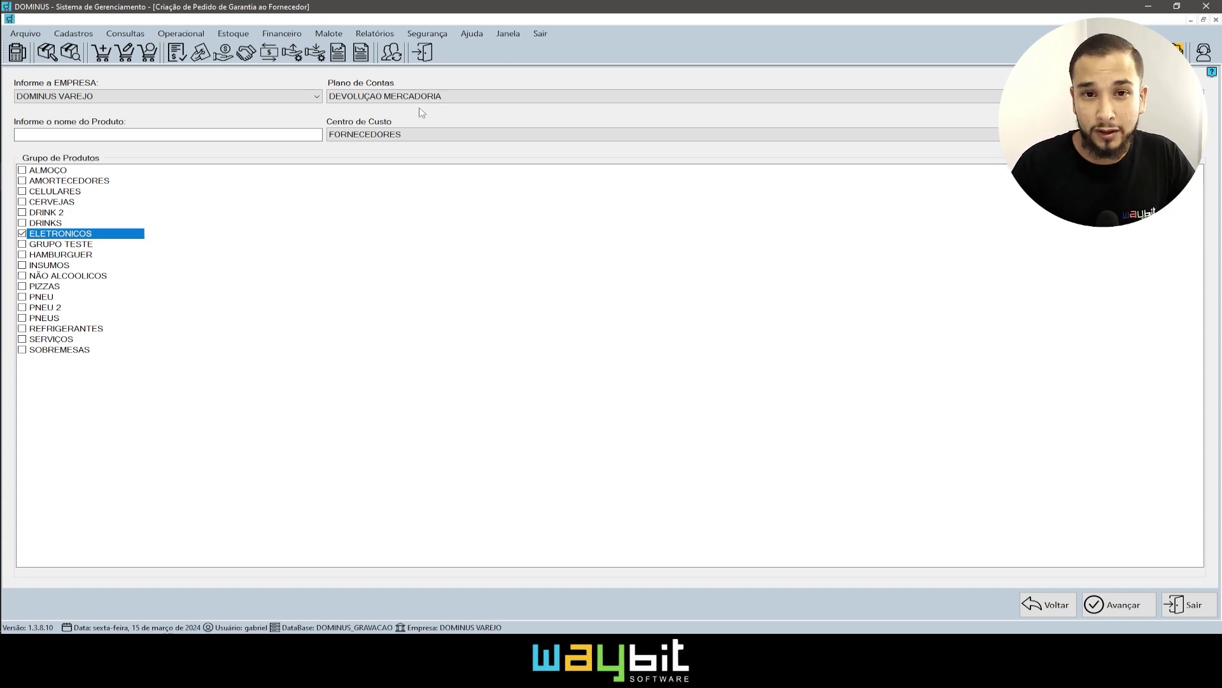
click(1139, 600)
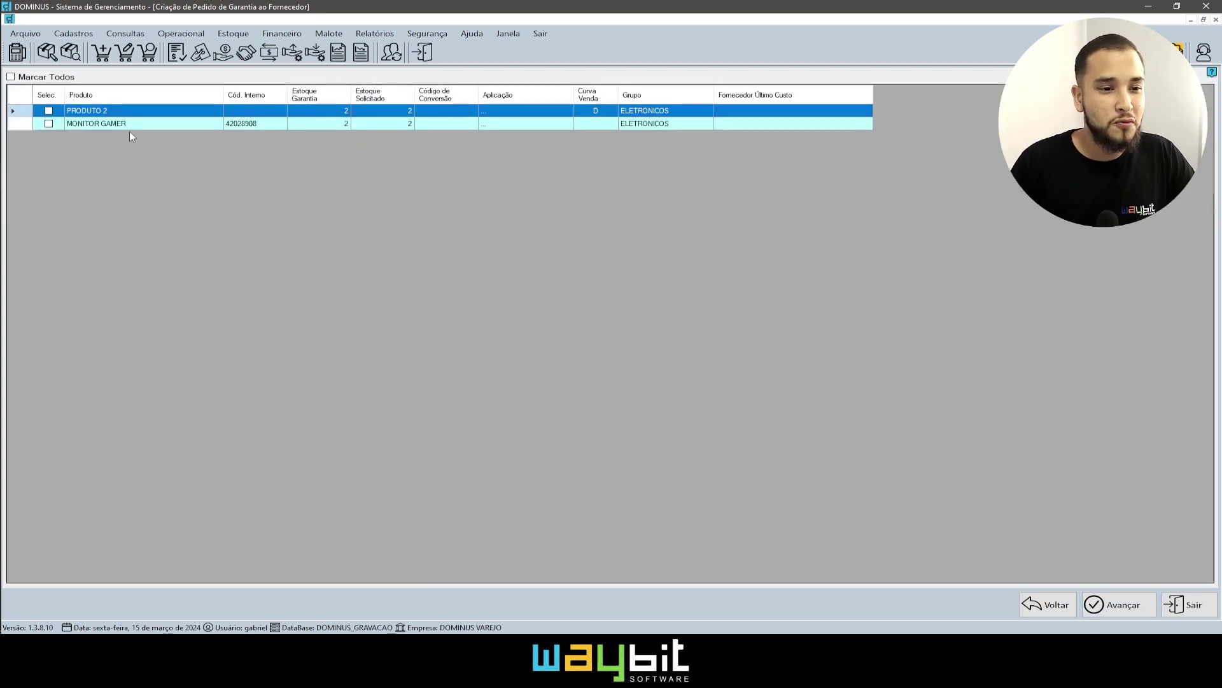
- Select MONITOR GAMER with a requested stock of 1 and start identifying the products eligible for supplier warranty
click(77, 124)
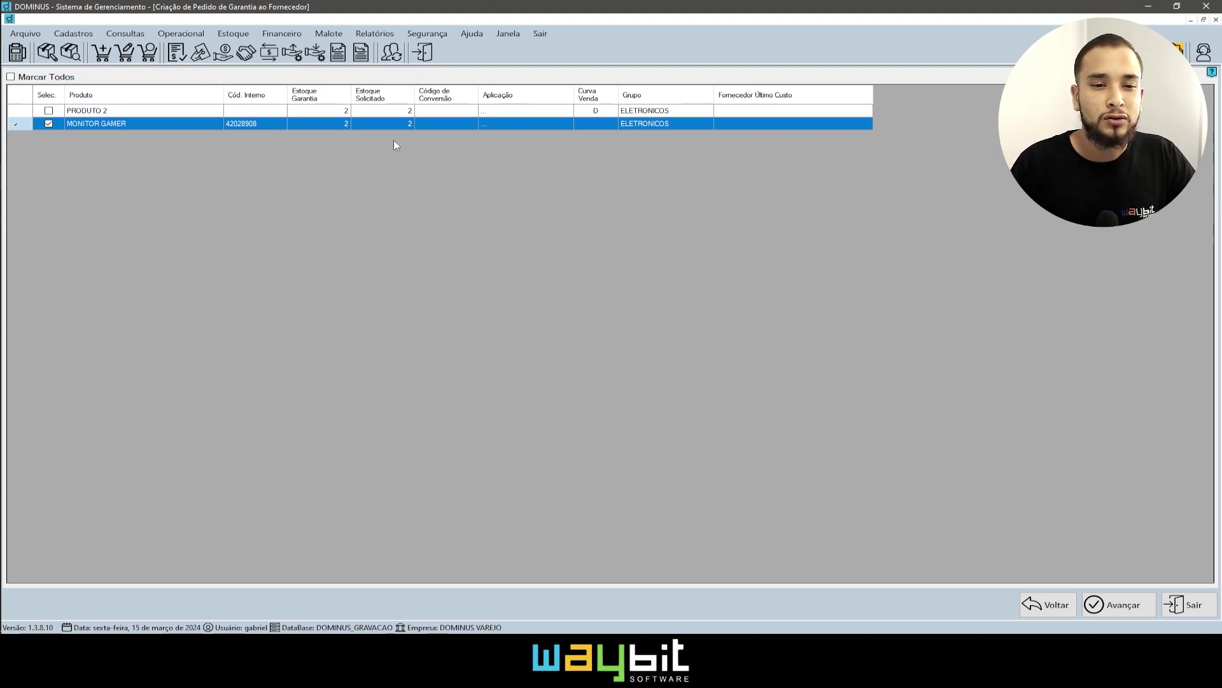
text(1)
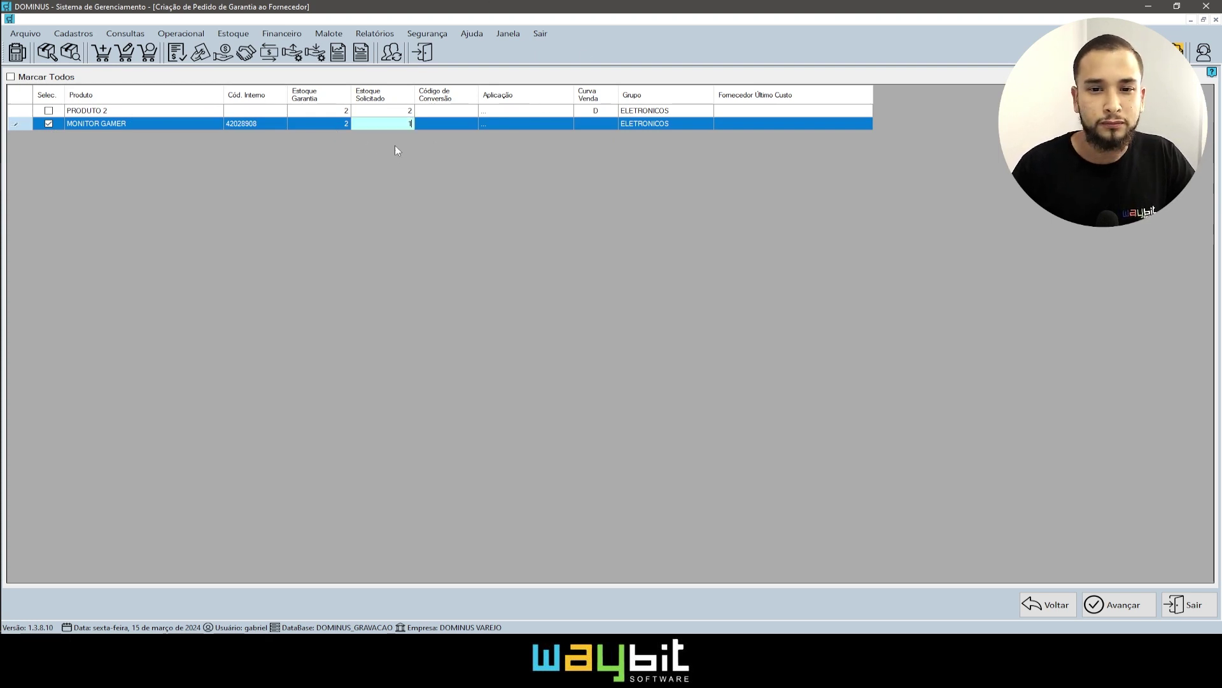
key(Return)
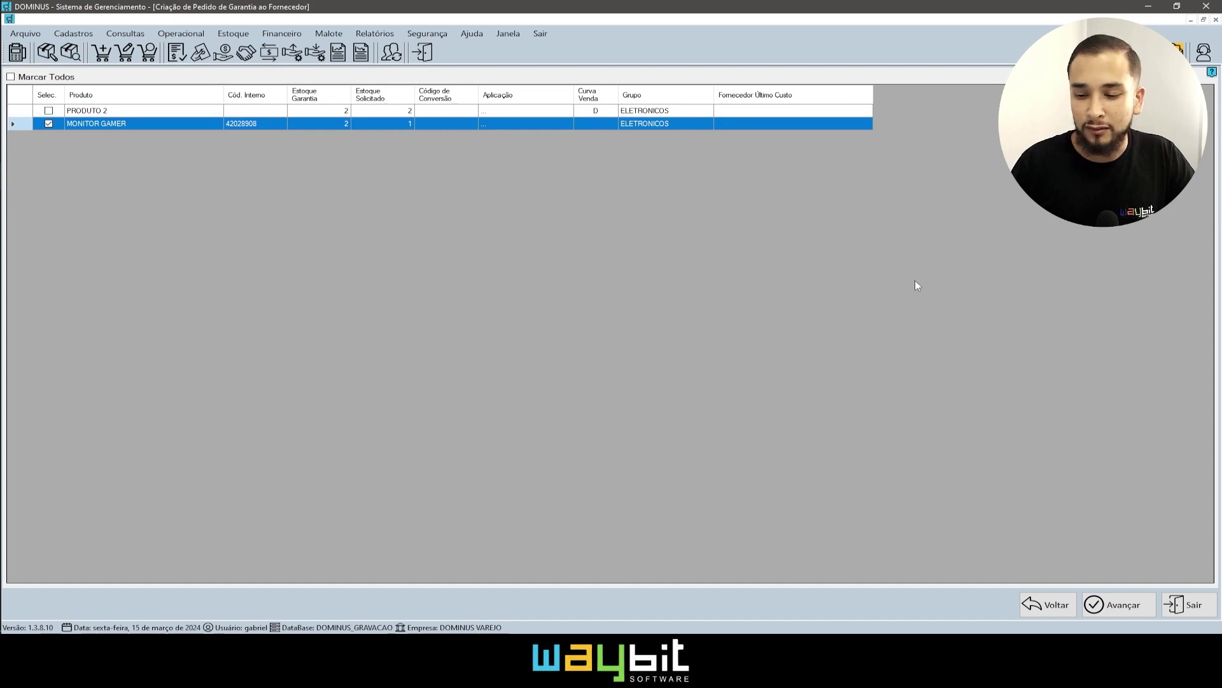
click(1100, 605)
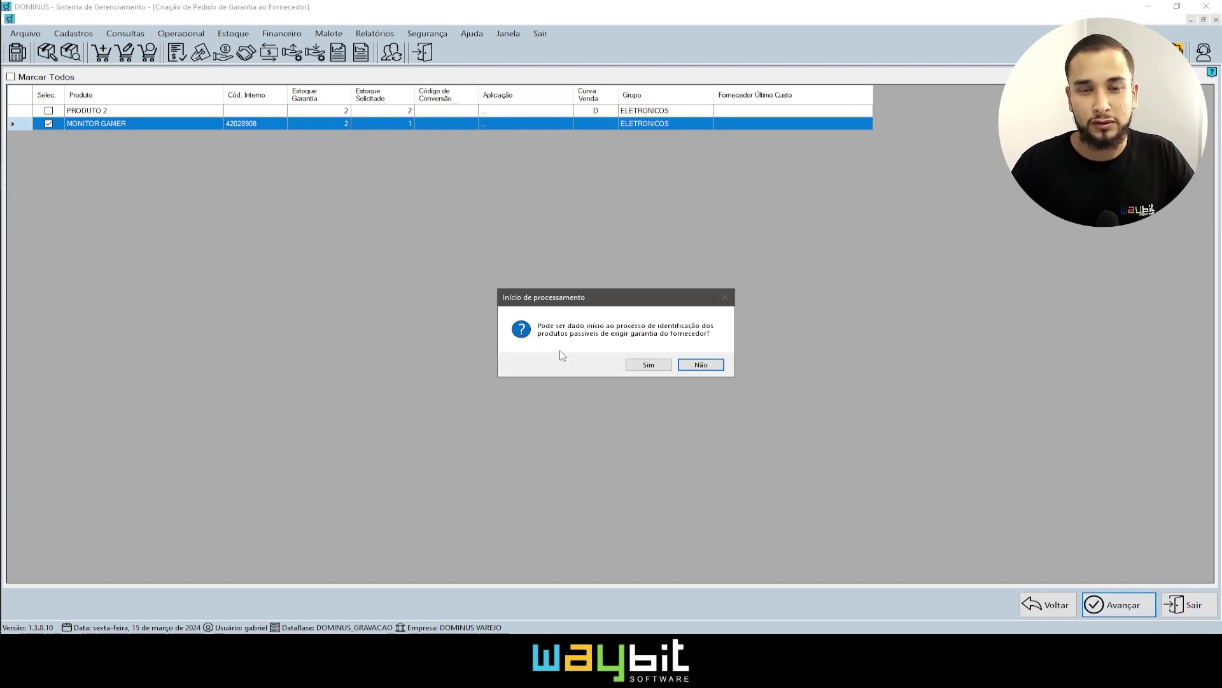
click(642, 367)
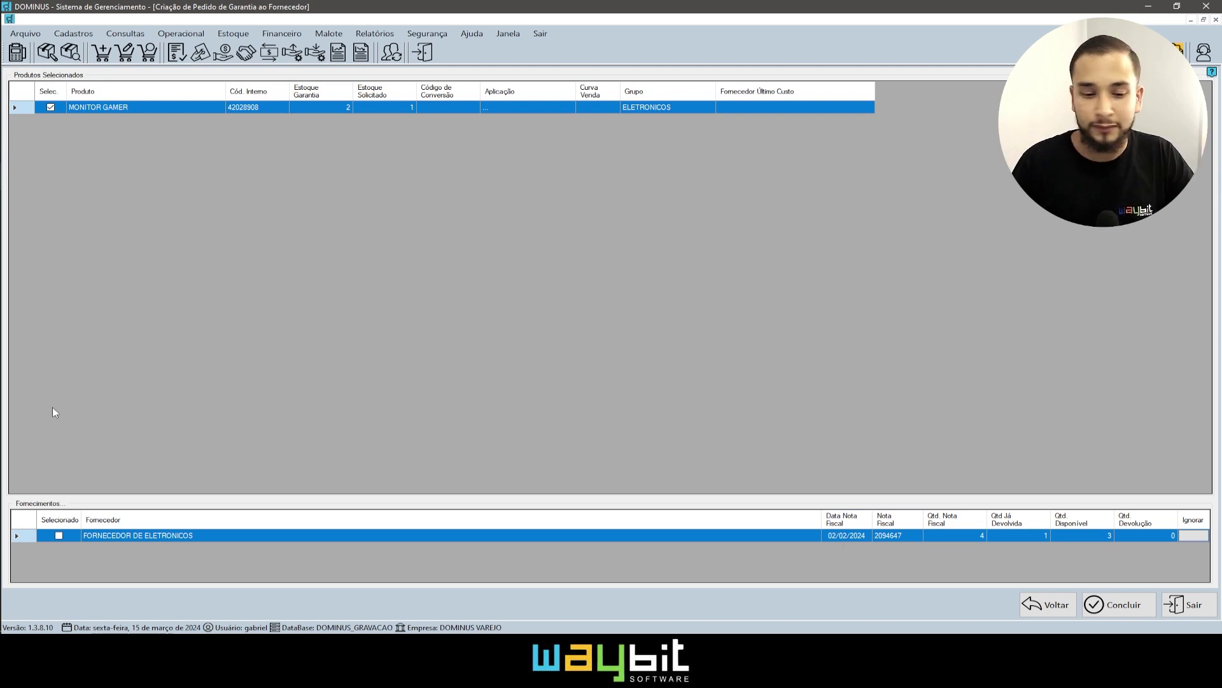
- Select the FORNECEDOR DE ELETRONICOS supply and set its return quantity to 1
click(59, 536)
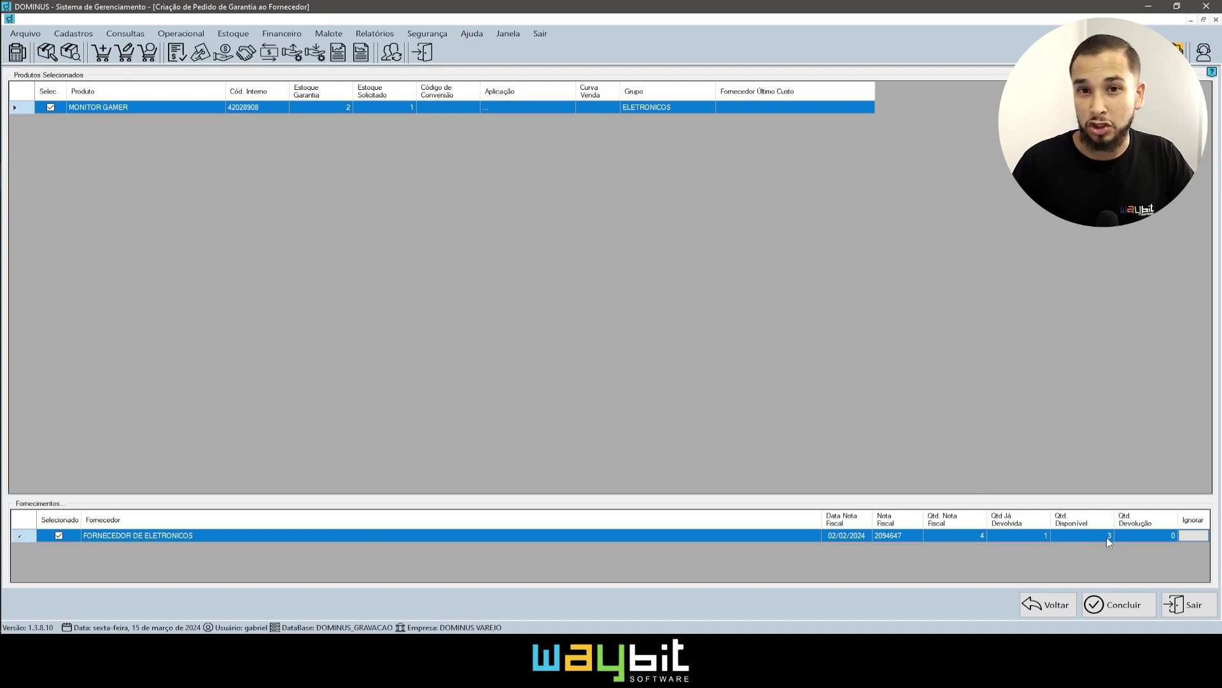
click(1147, 541)
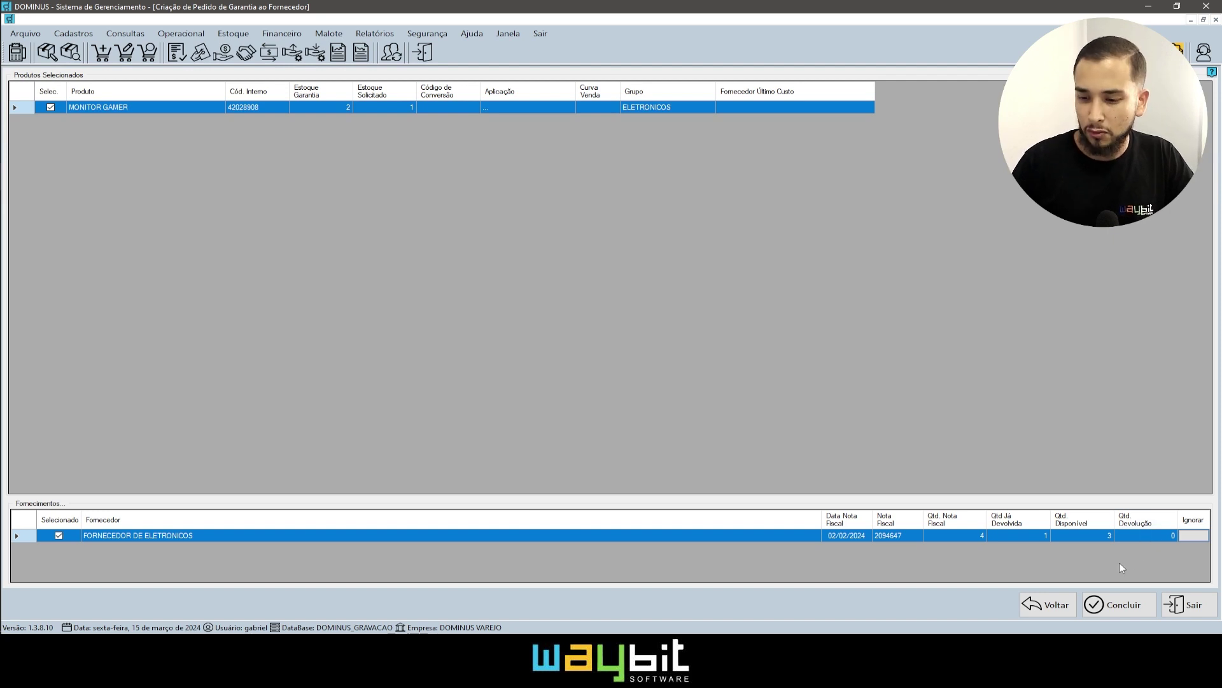
text(1)
key(Return)
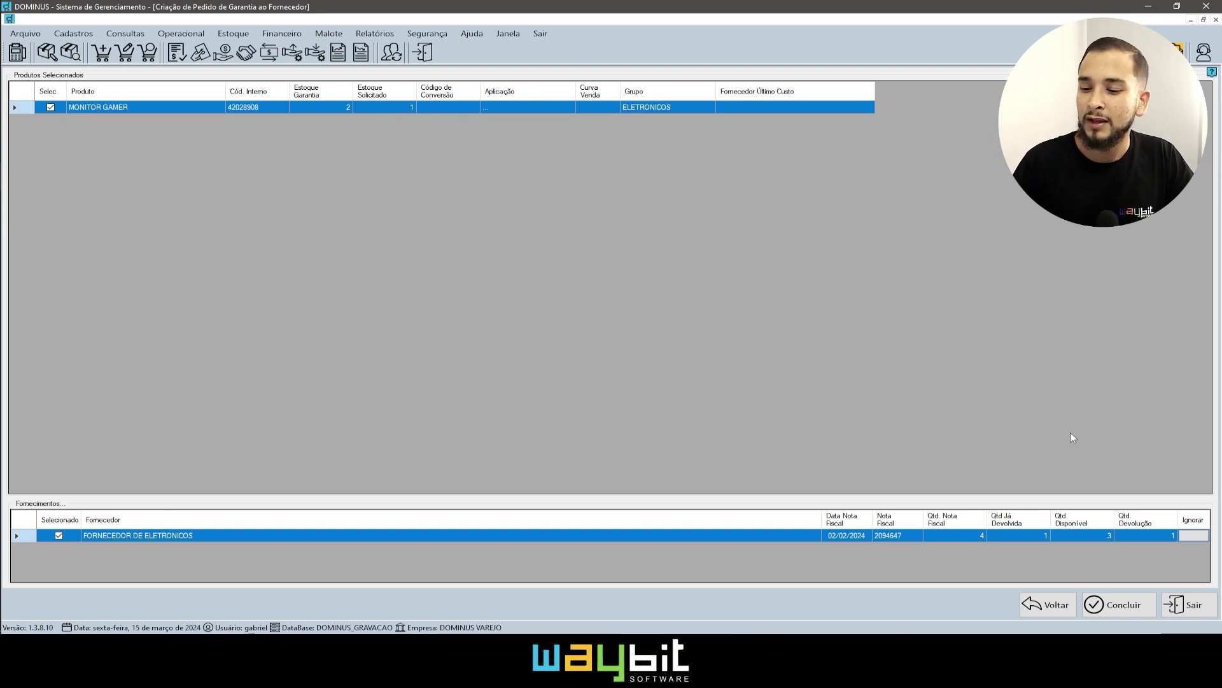
- Conclude and record the supplier warranty order, and check the export formats available for its report
click(1124, 603)
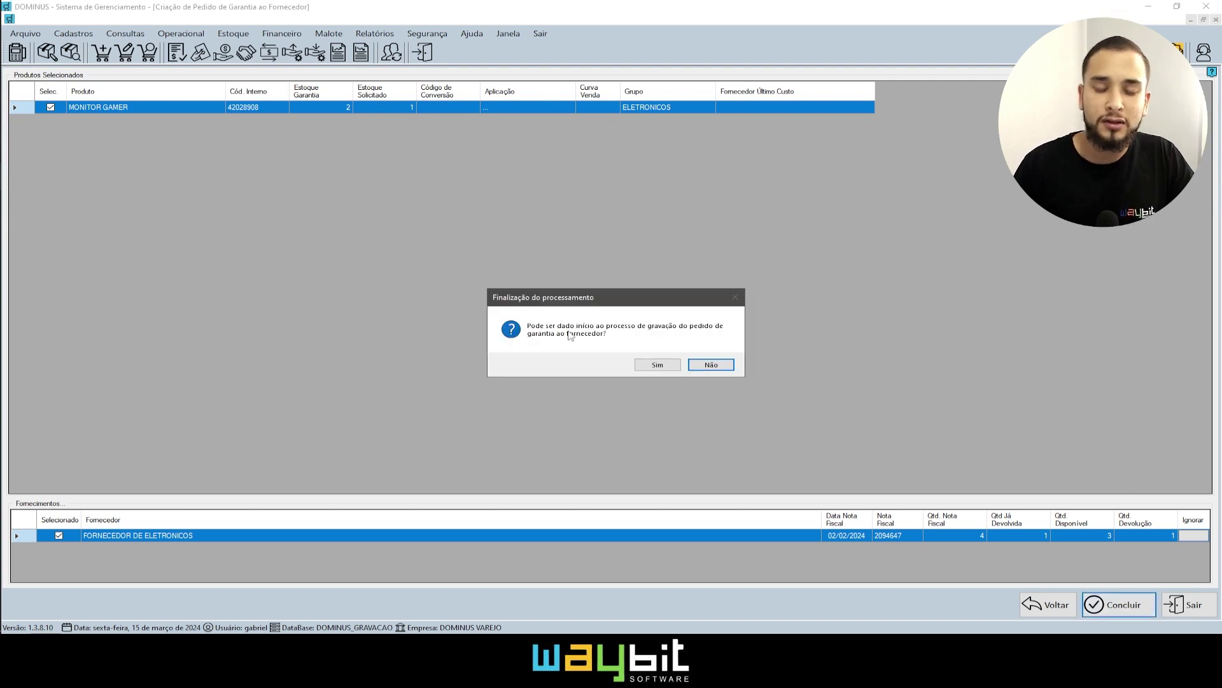
click(647, 363)
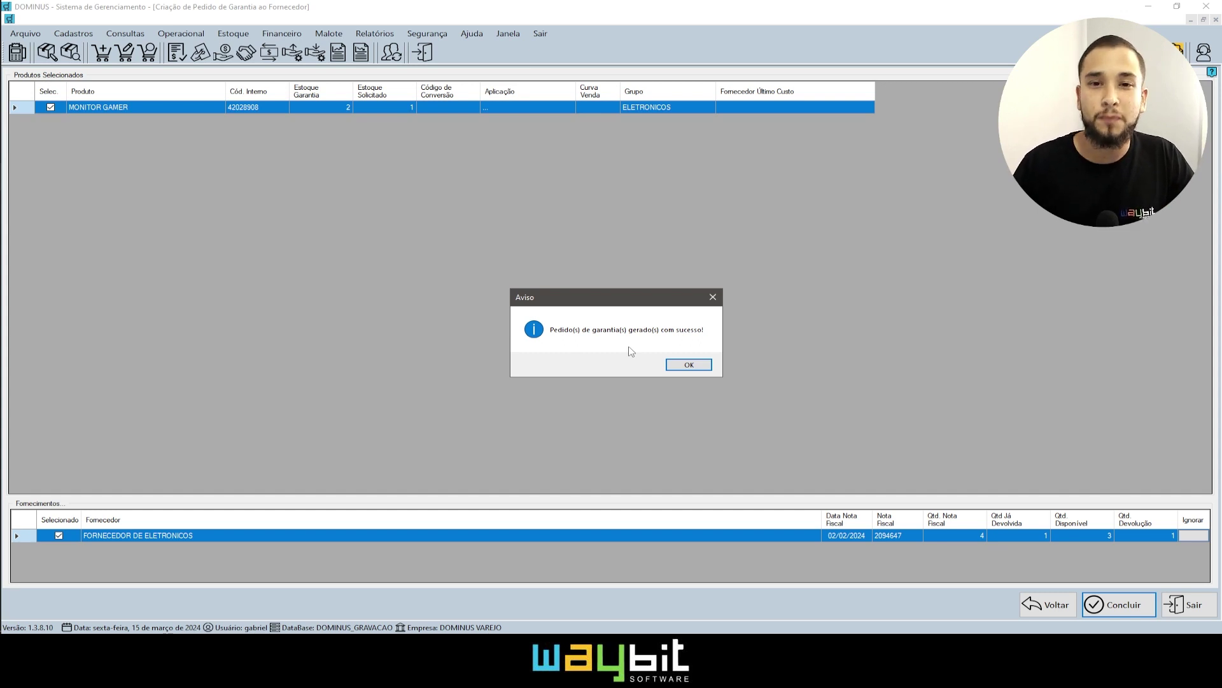
key(Return)
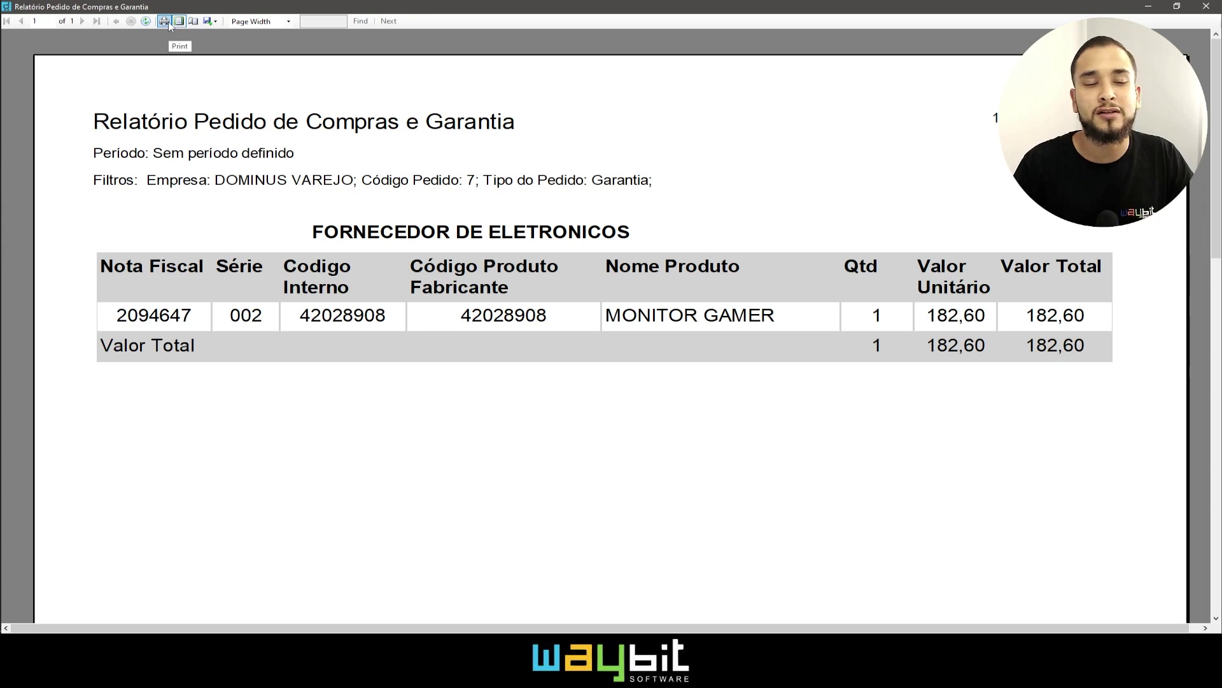
click(212, 22)
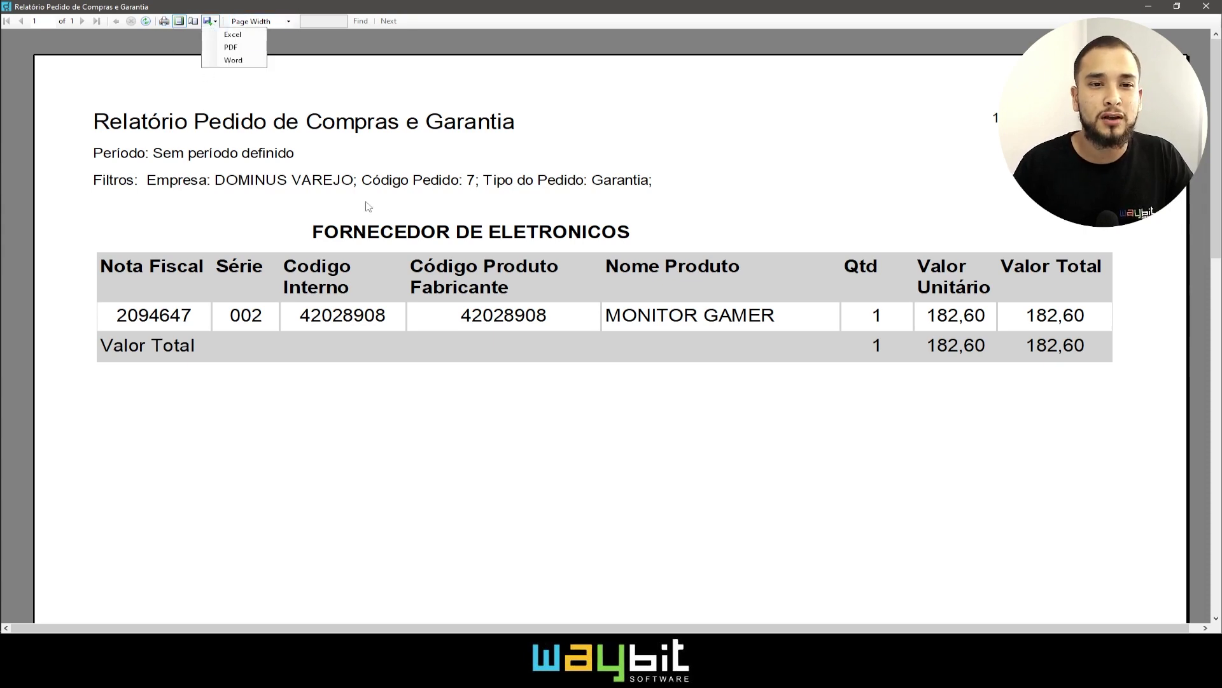
click(578, 225)
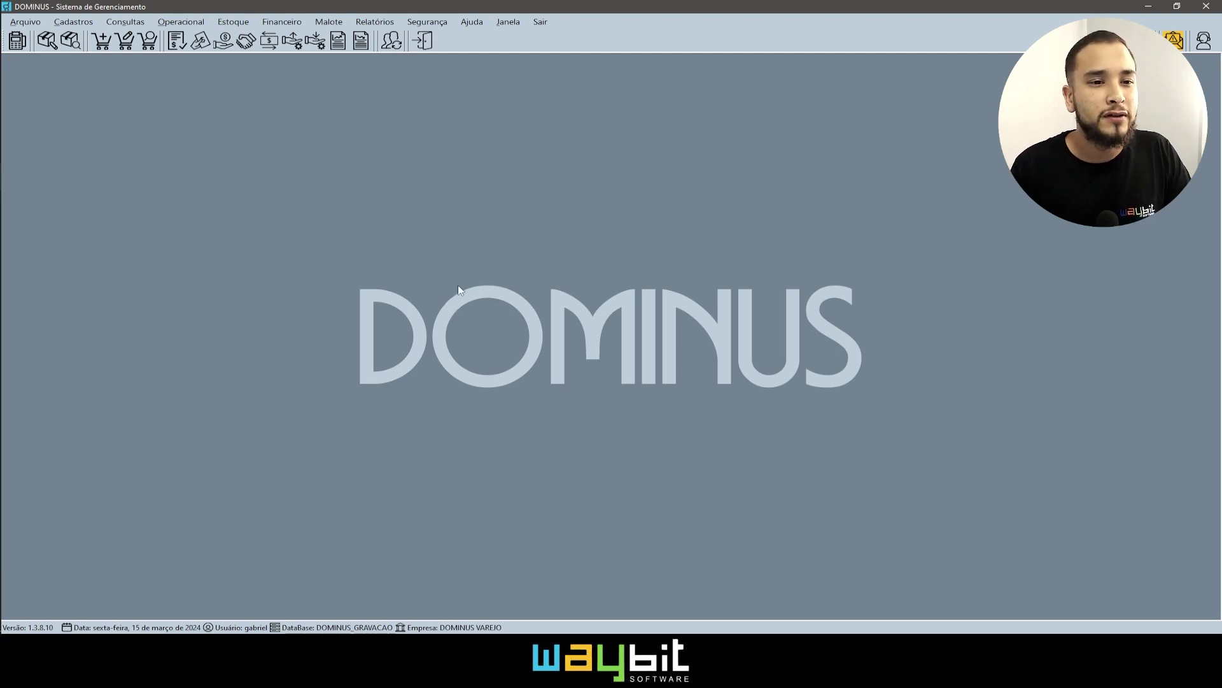
- List the warranty orders dated 15/03/2024 in Manutenção Pedido de Garantia
click(233, 22)
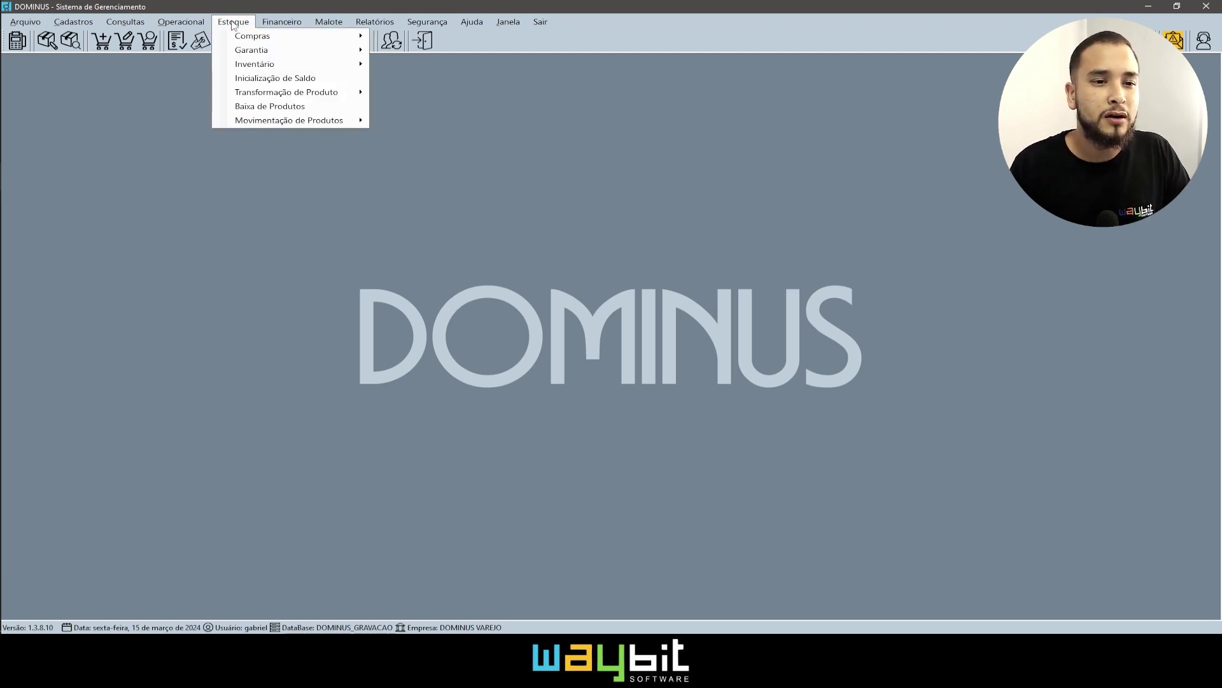
mouse_move(258, 51)
click(442, 80)
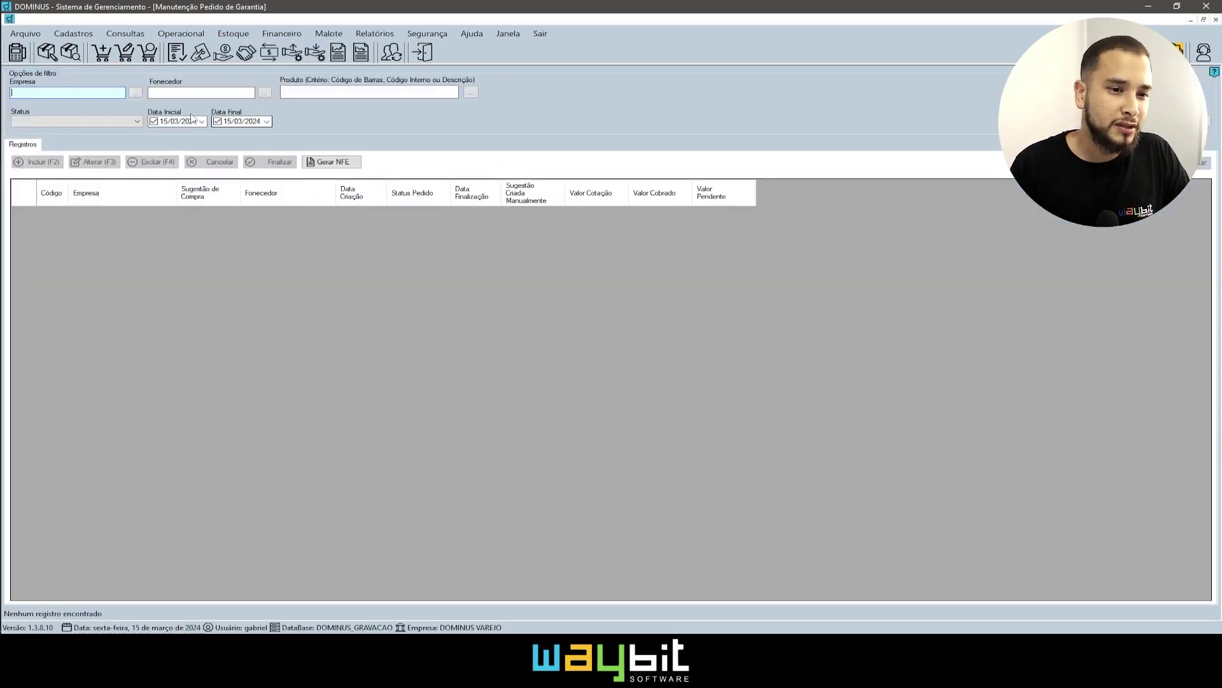
click(1197, 161)
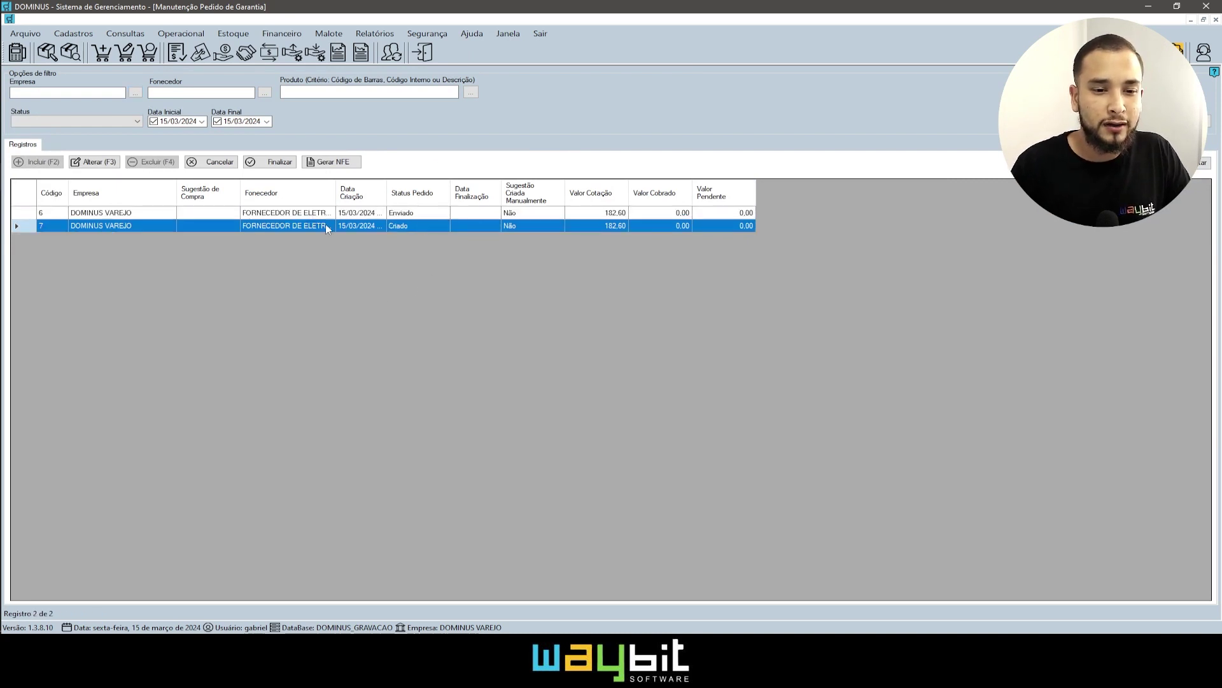
- Generate the NFE for the FORNECEDOR DE ELETRONICOS warranty order with status Criado, and close the warranty order maintenance
click(377, 226)
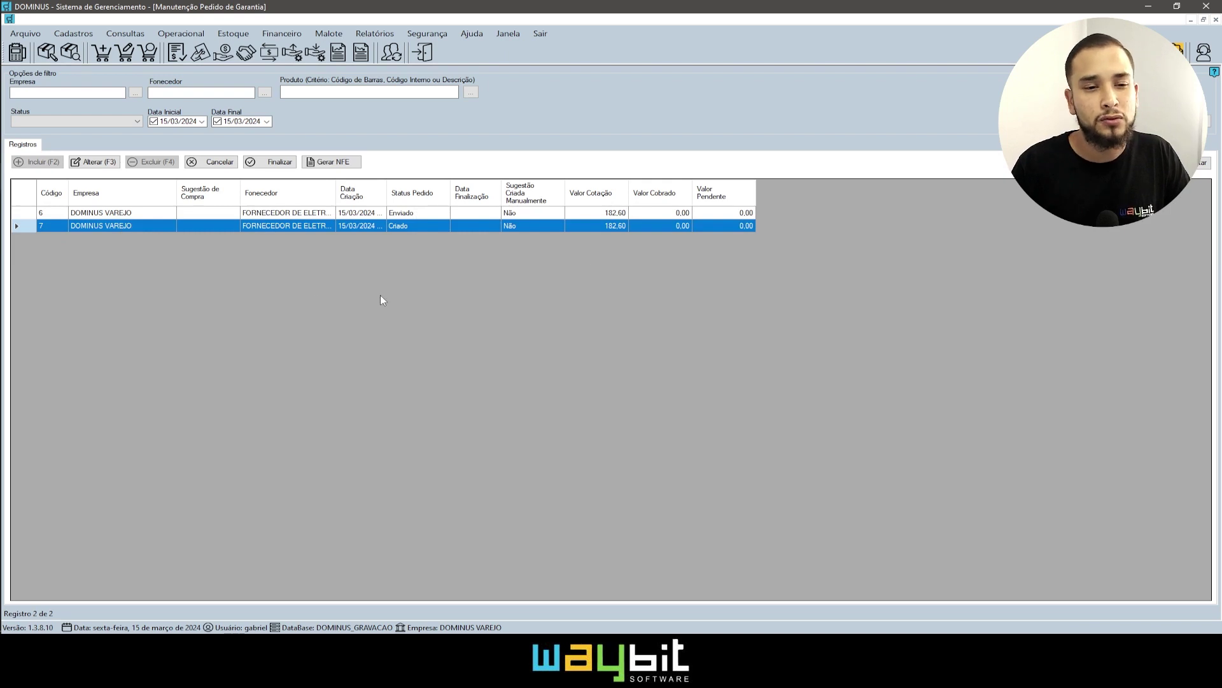
click(336, 167)
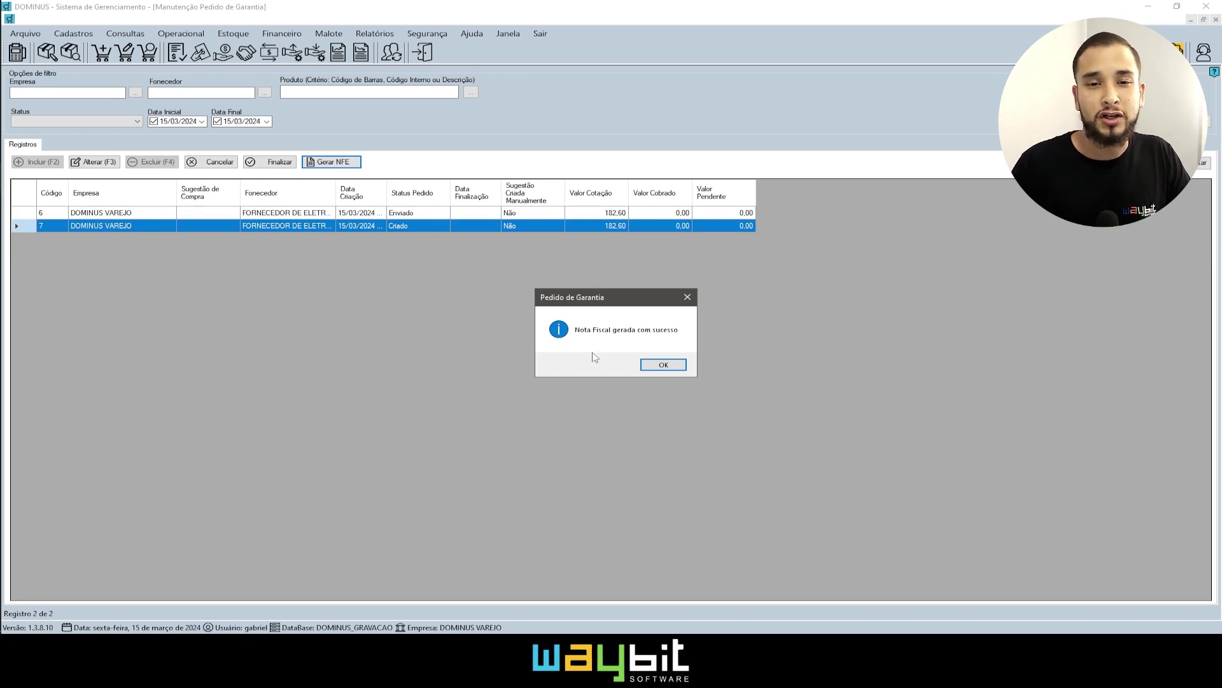
click(652, 365)
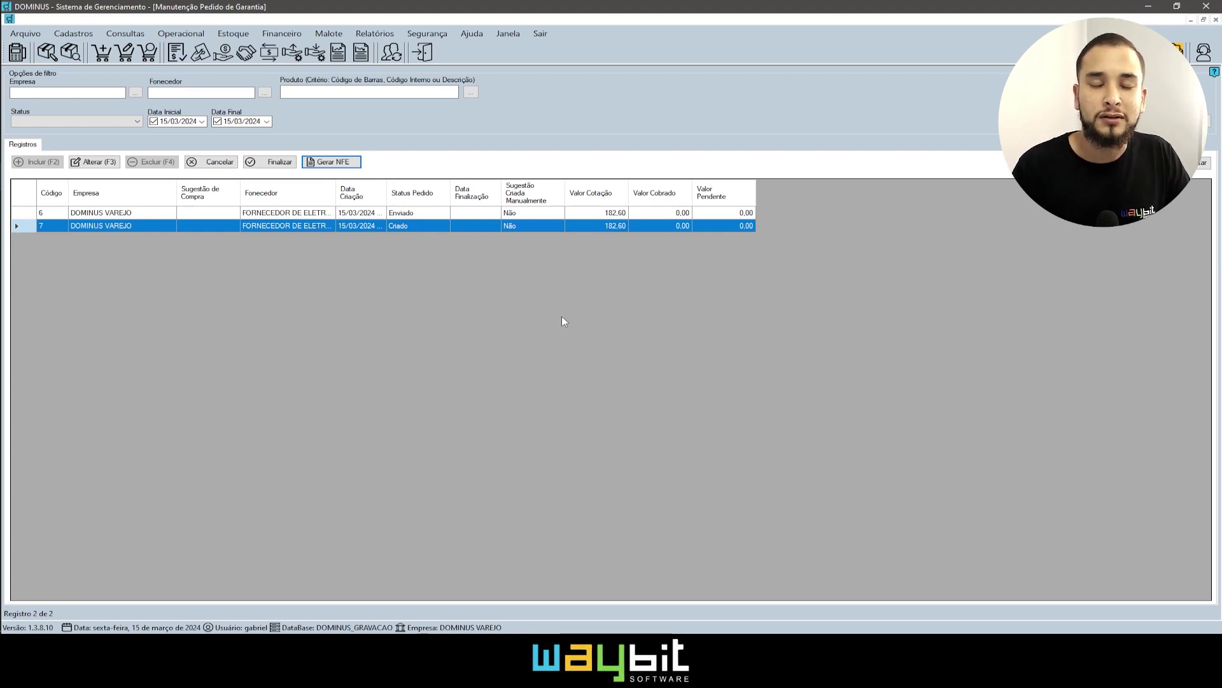
key(Escape)
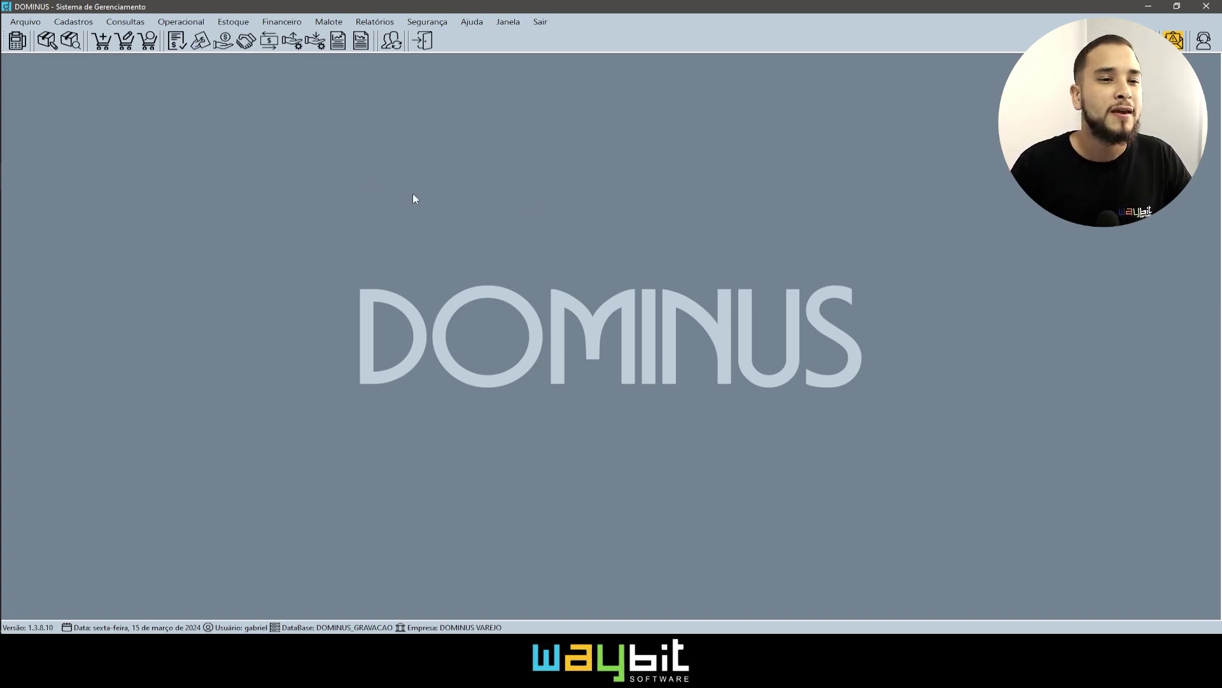
- List the invoices issued on 15/03/2024 in Manutenção de Notas Fiscais and maximize that window
click(185, 21)
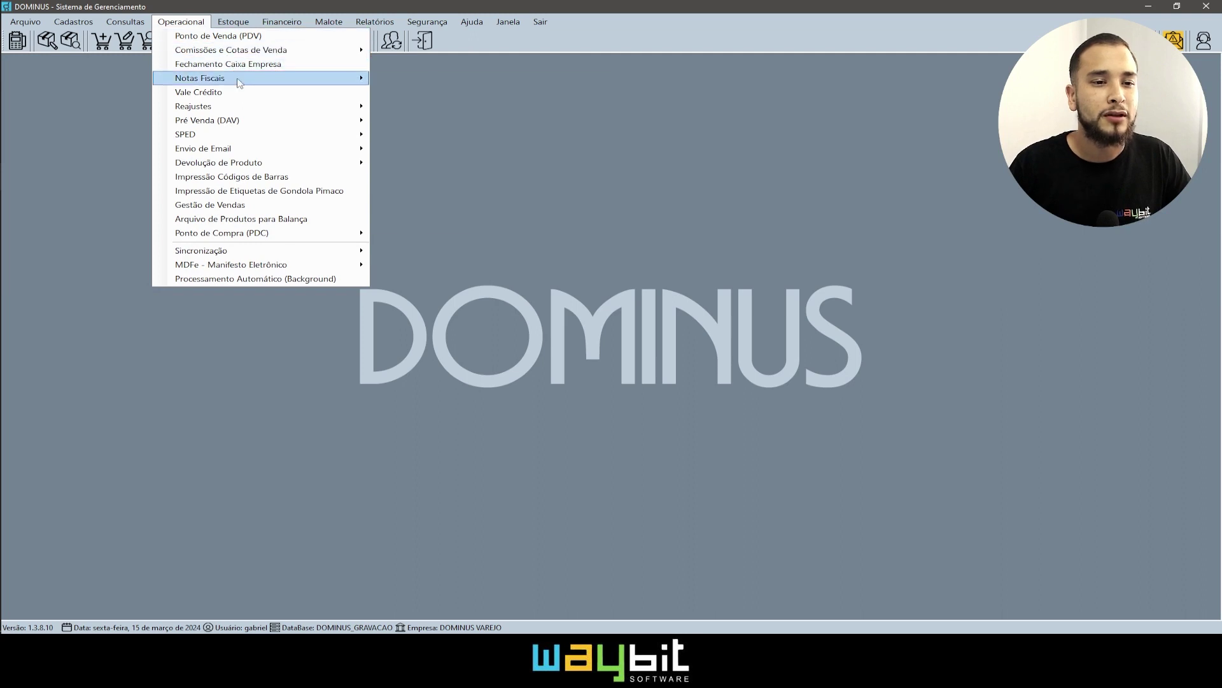
mouse_move(240, 82)
click(443, 85)
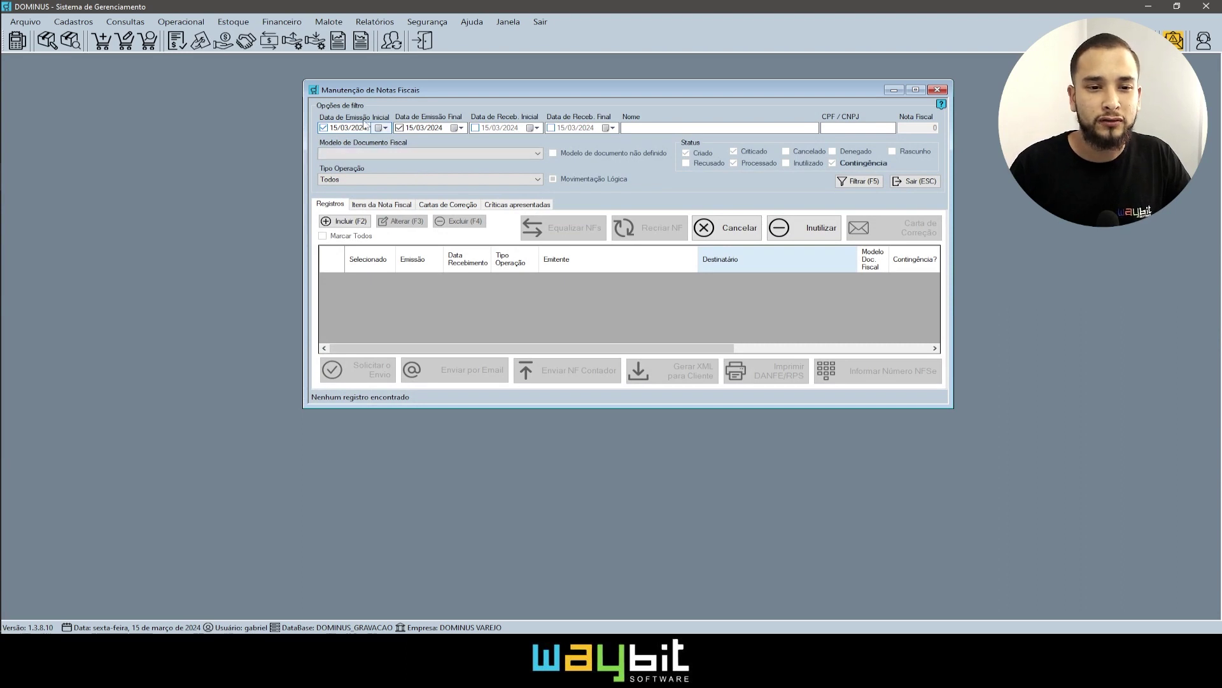
click(859, 181)
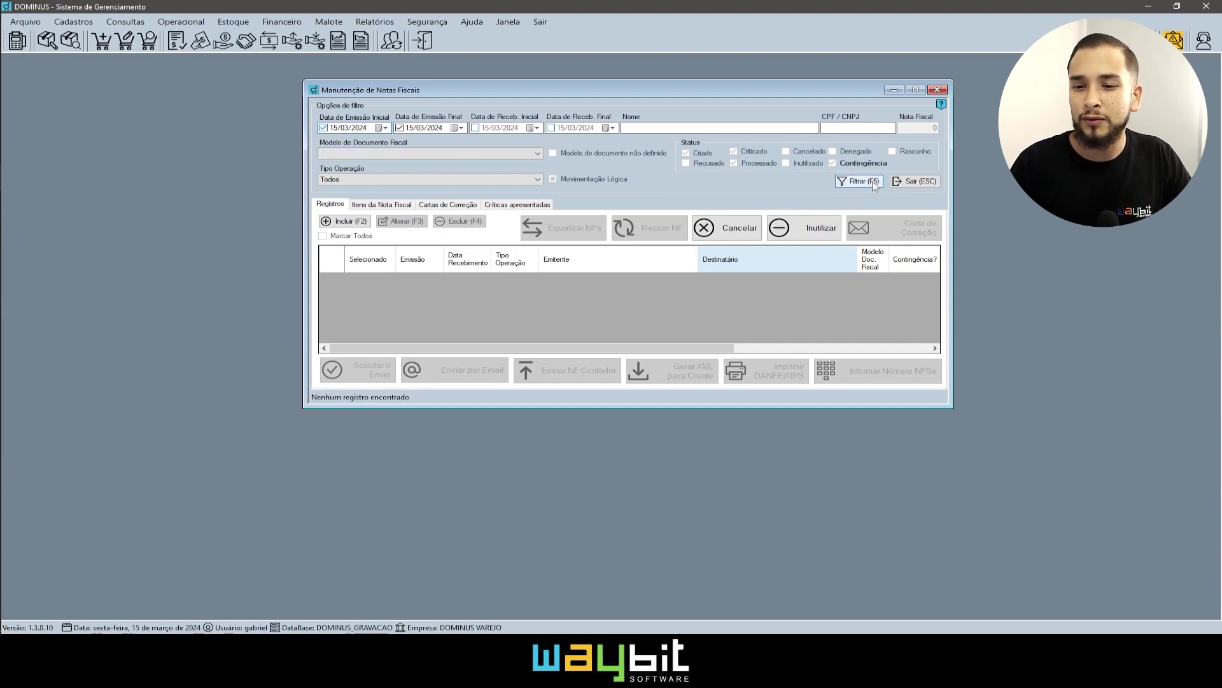
click(916, 90)
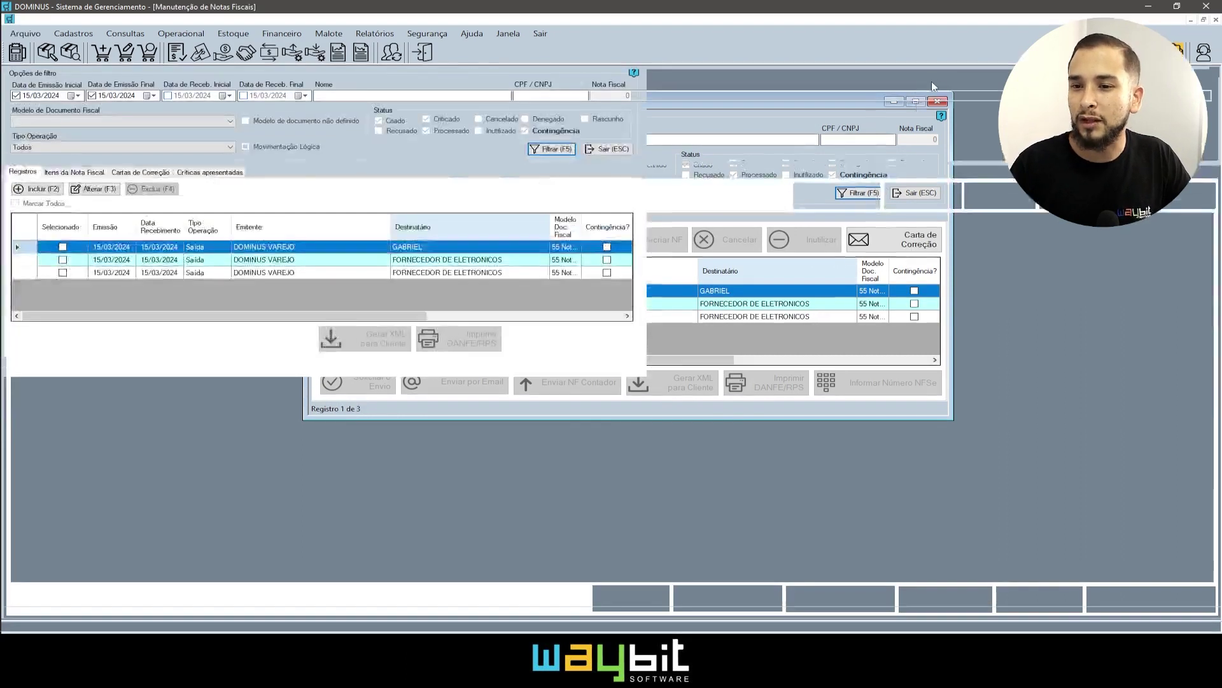
- Examine the críticas of the Criticada invoice to FORNECEDOR DE ELETRONICOS, including the uncorrected one
click(322, 273)
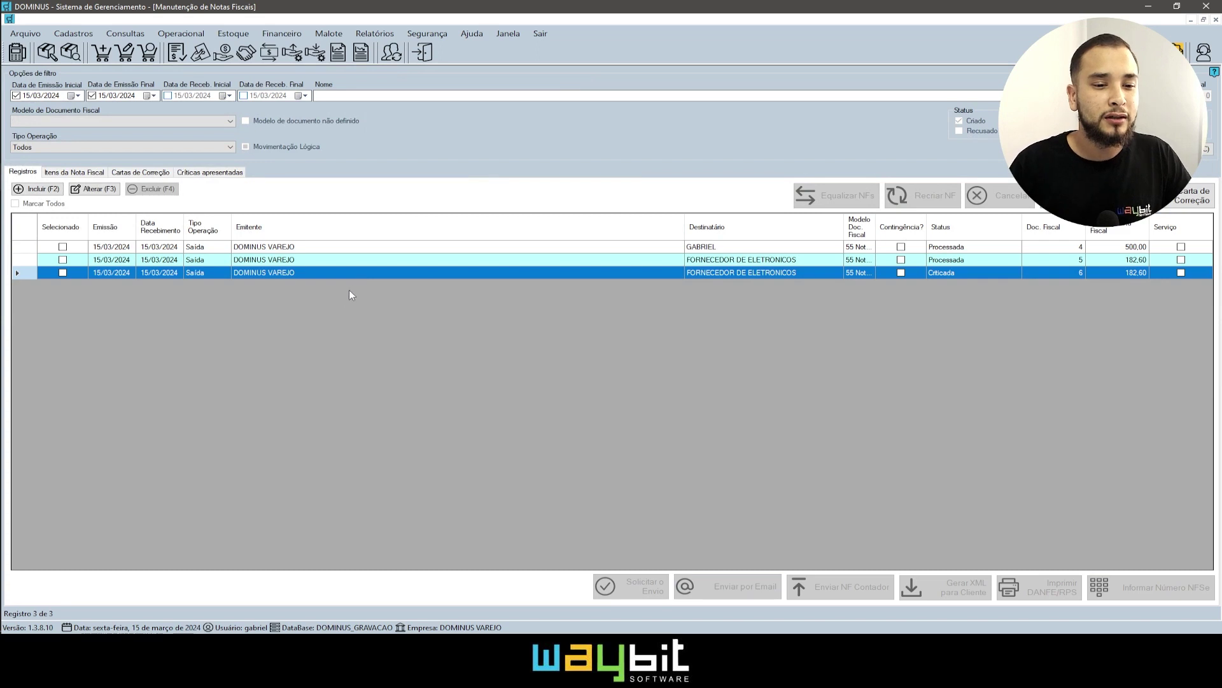
click(209, 174)
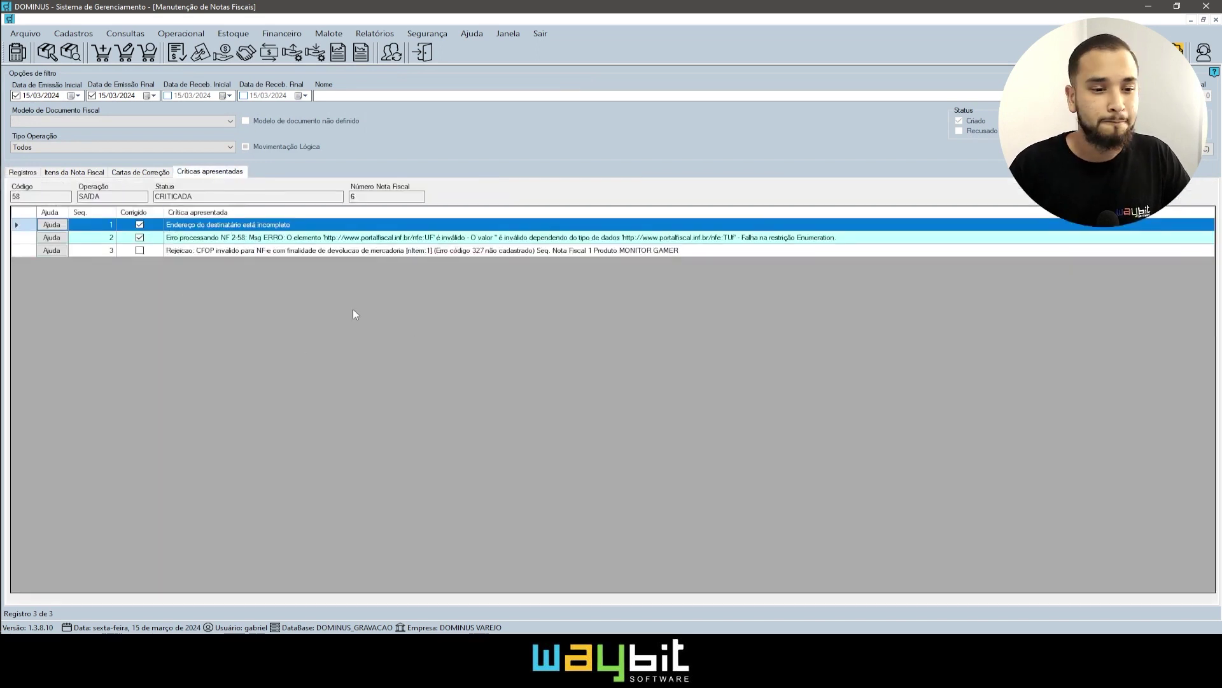
click(290, 251)
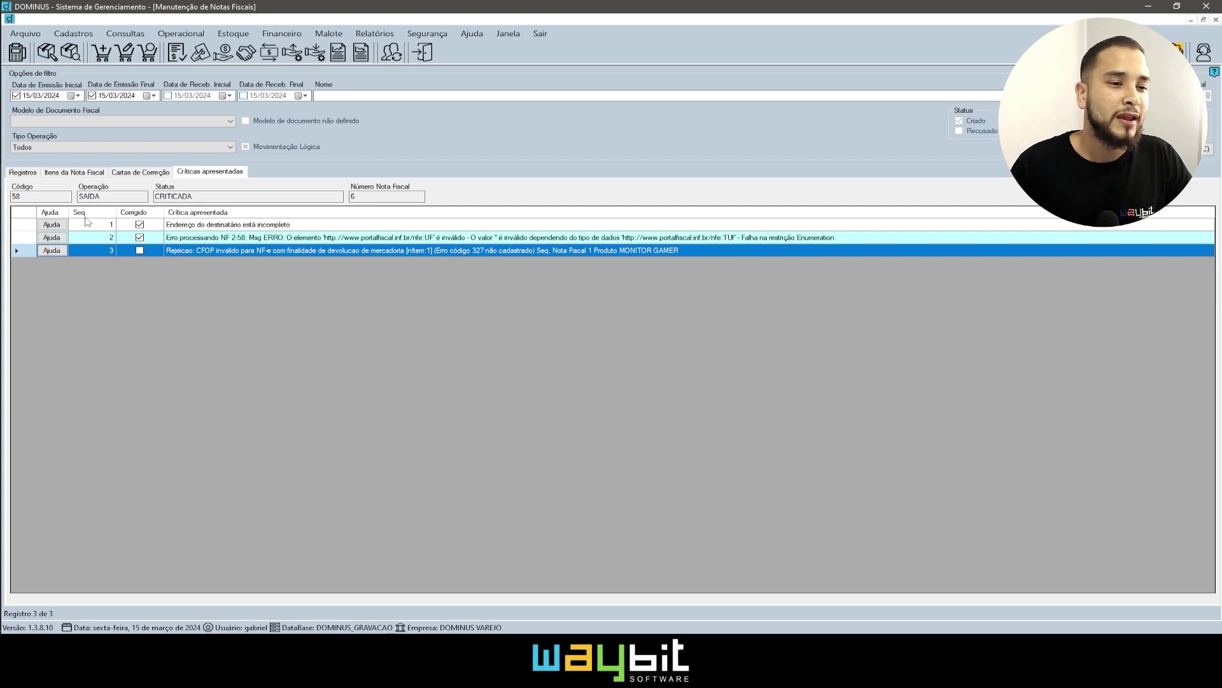
- Open the Criticada FORNECEDOR DE ELETRONICOS invoice for editing and check its products and the Finalidade options
click(22, 172)
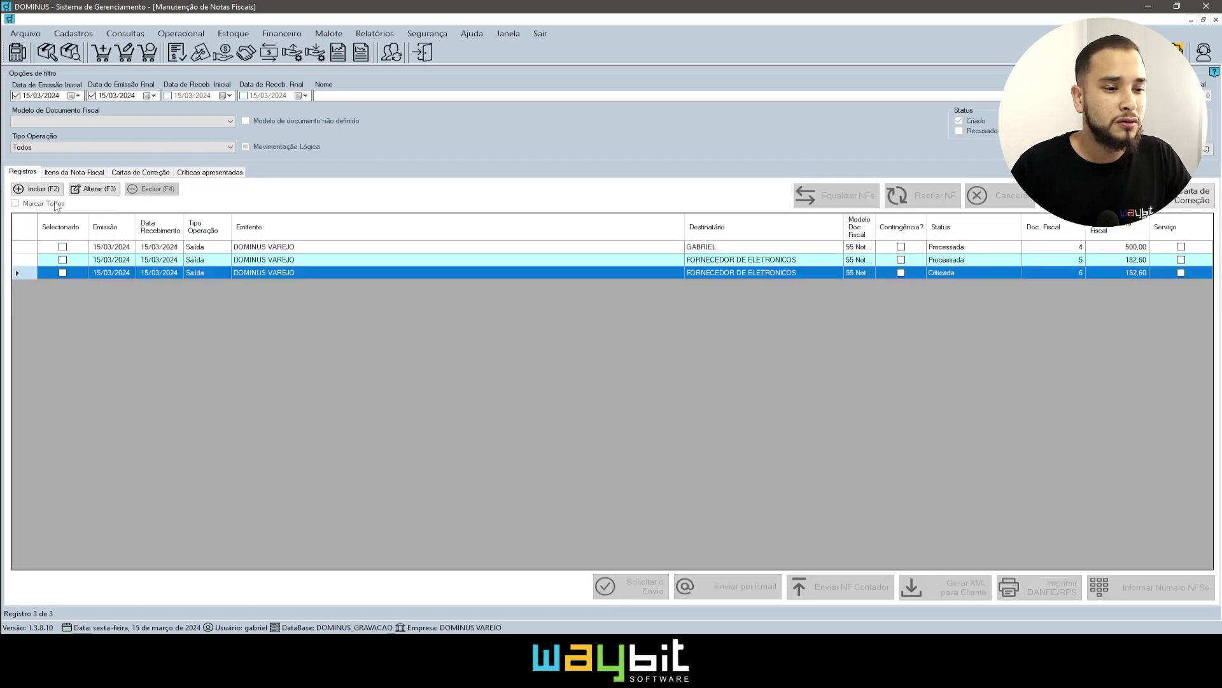
click(62, 273)
click(93, 189)
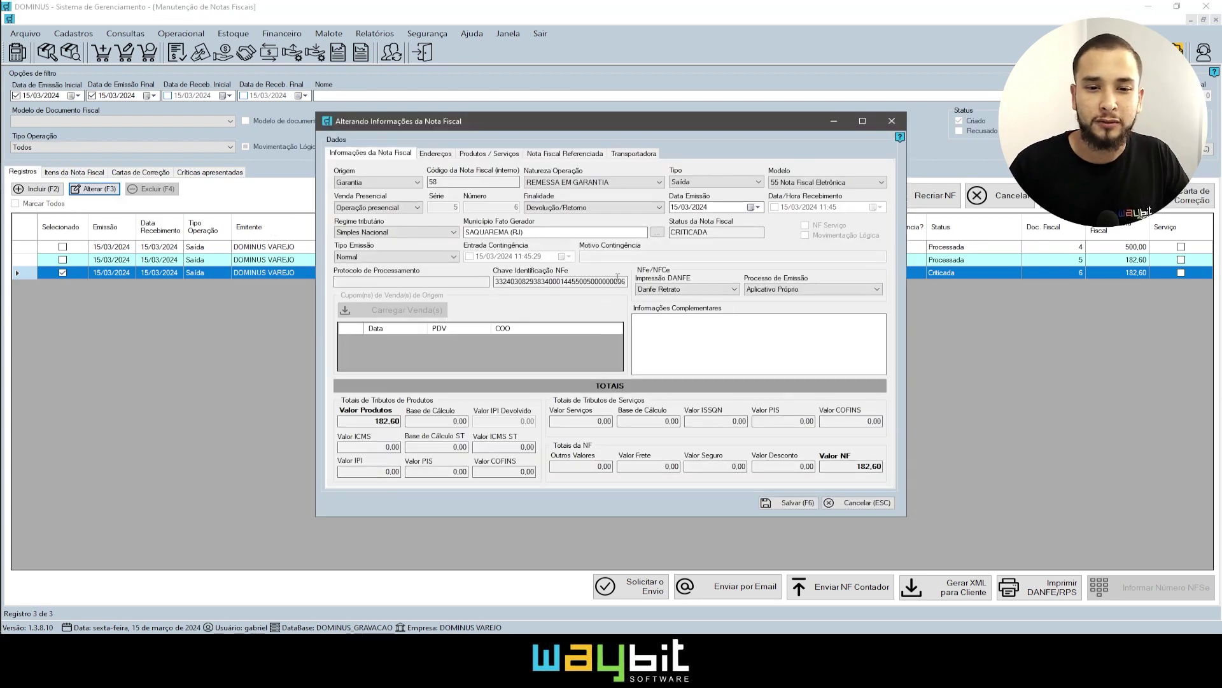
click(501, 156)
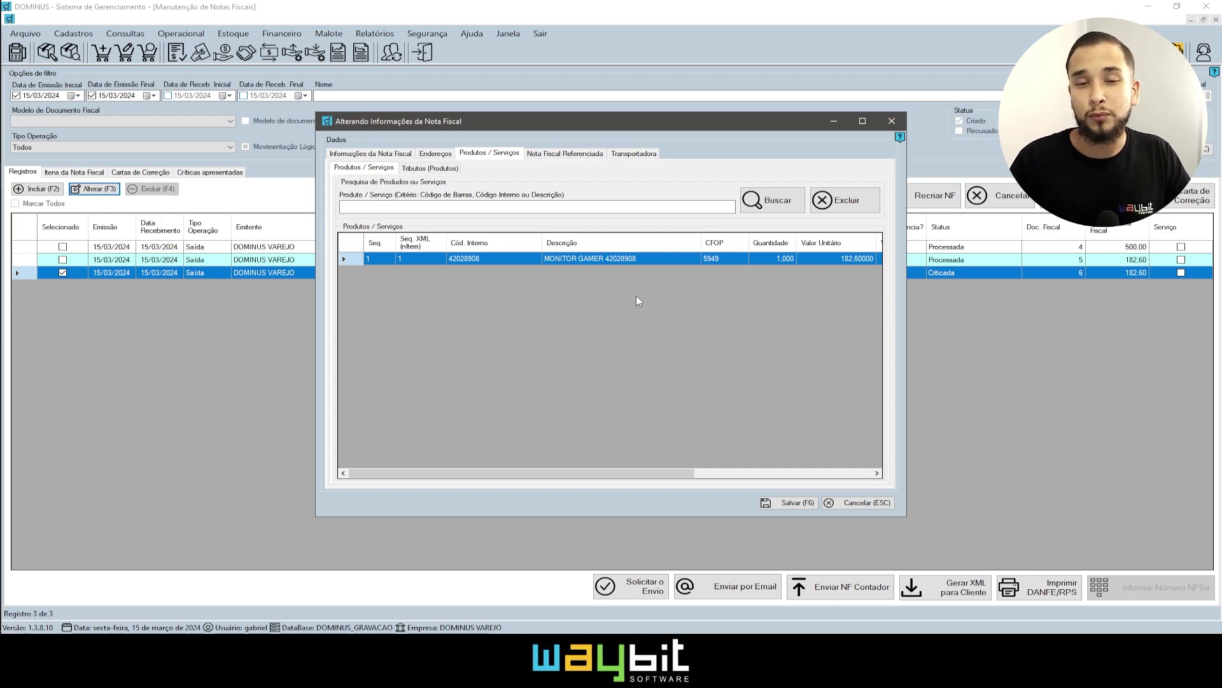
click(359, 154)
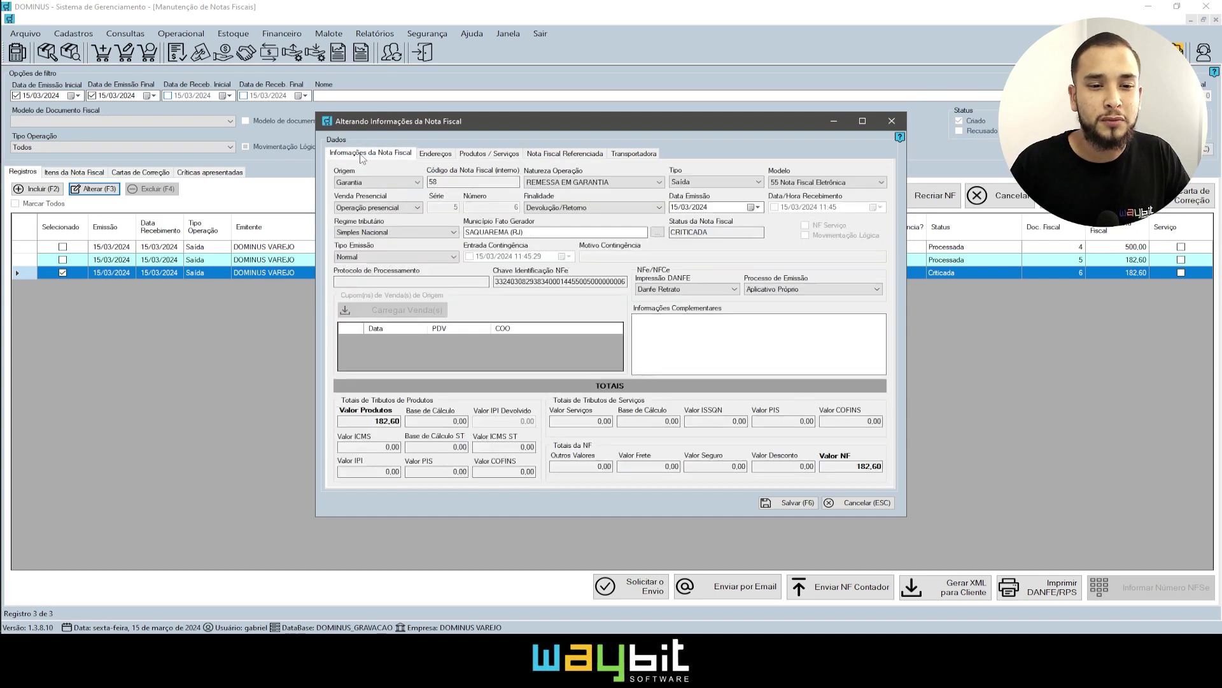
click(609, 209)
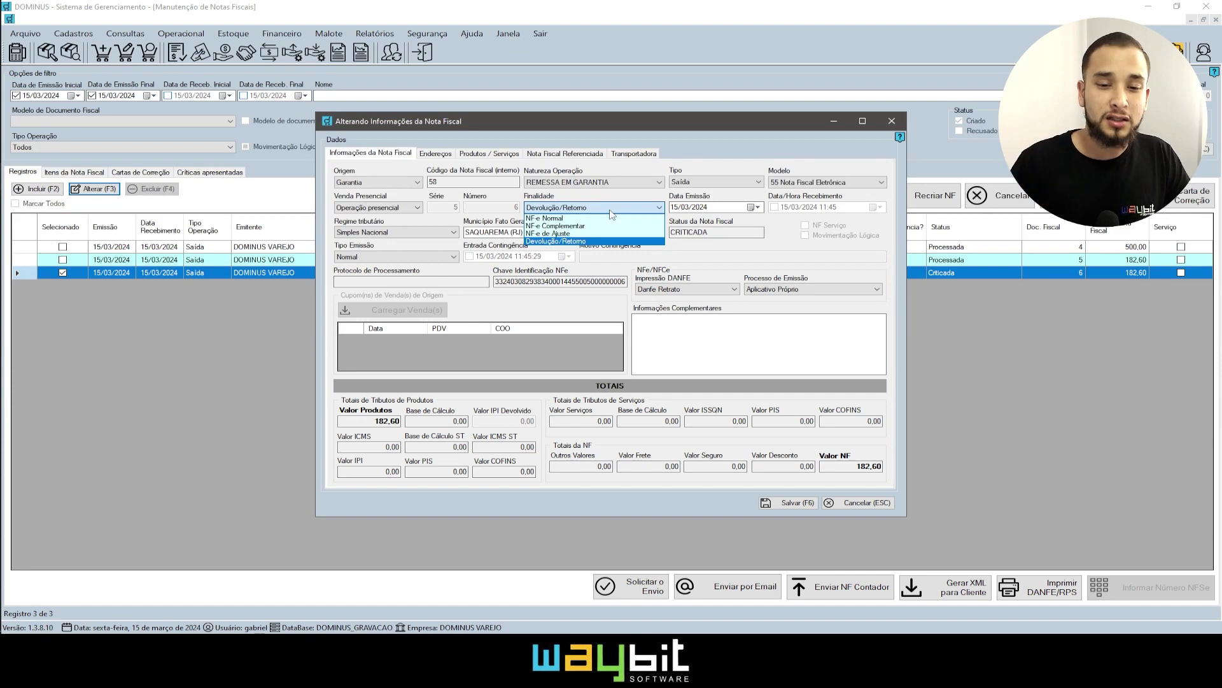
click(610, 210)
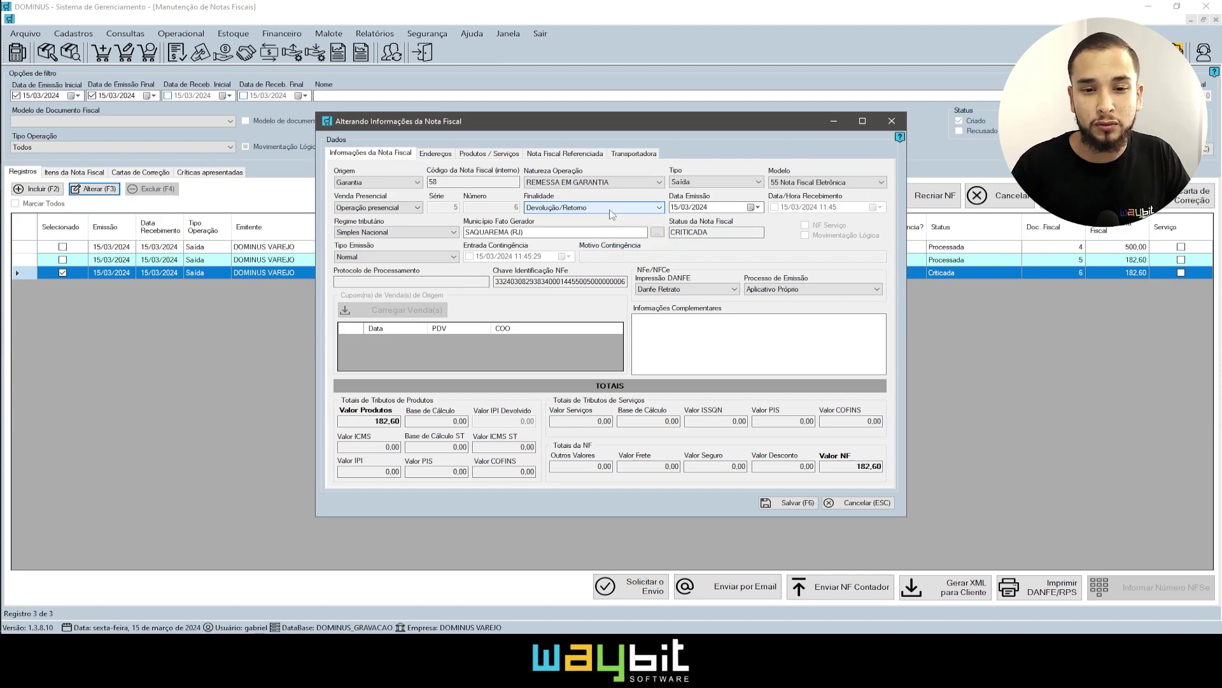
- Check the CFOP options of the invoice's MONITOR GAMER item and confirm the item's values
click(509, 153)
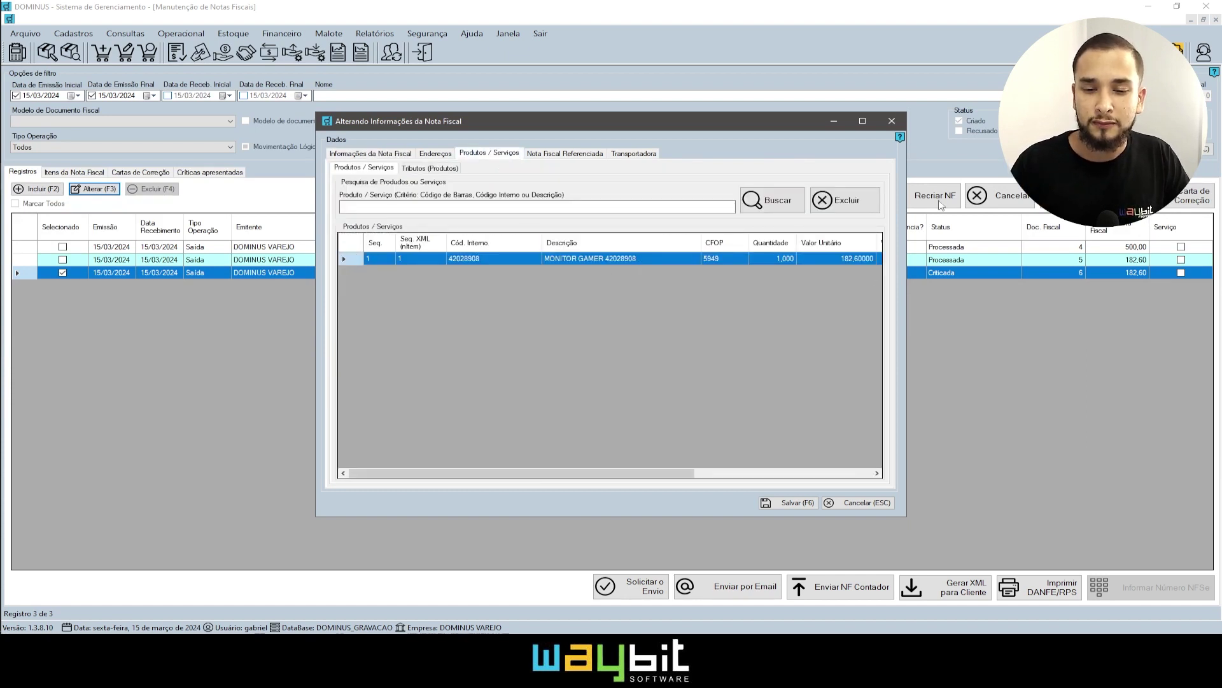
double_click(633, 258)
click(840, 194)
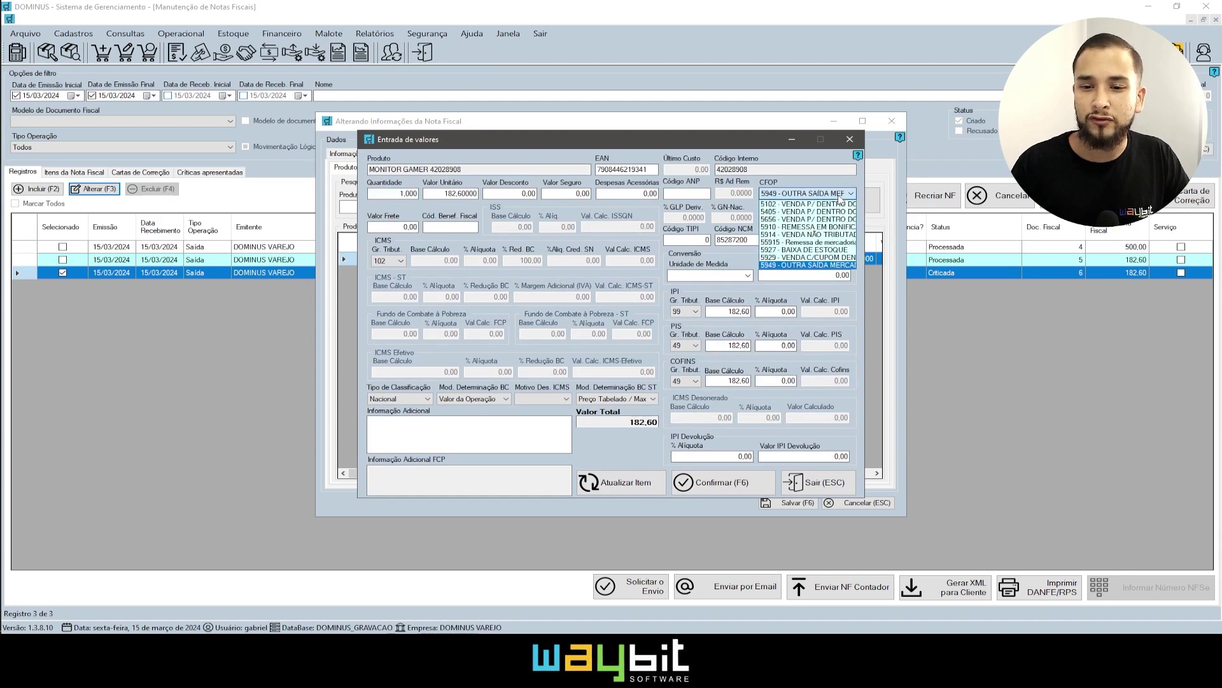
click(839, 194)
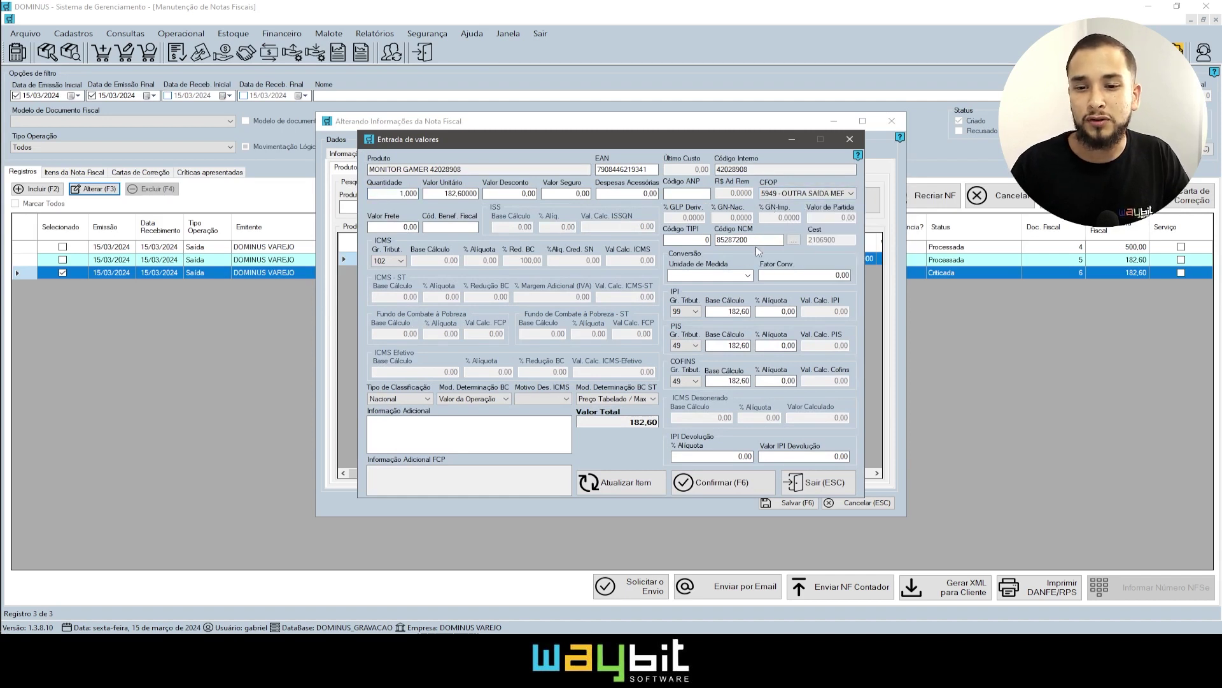
click(721, 483)
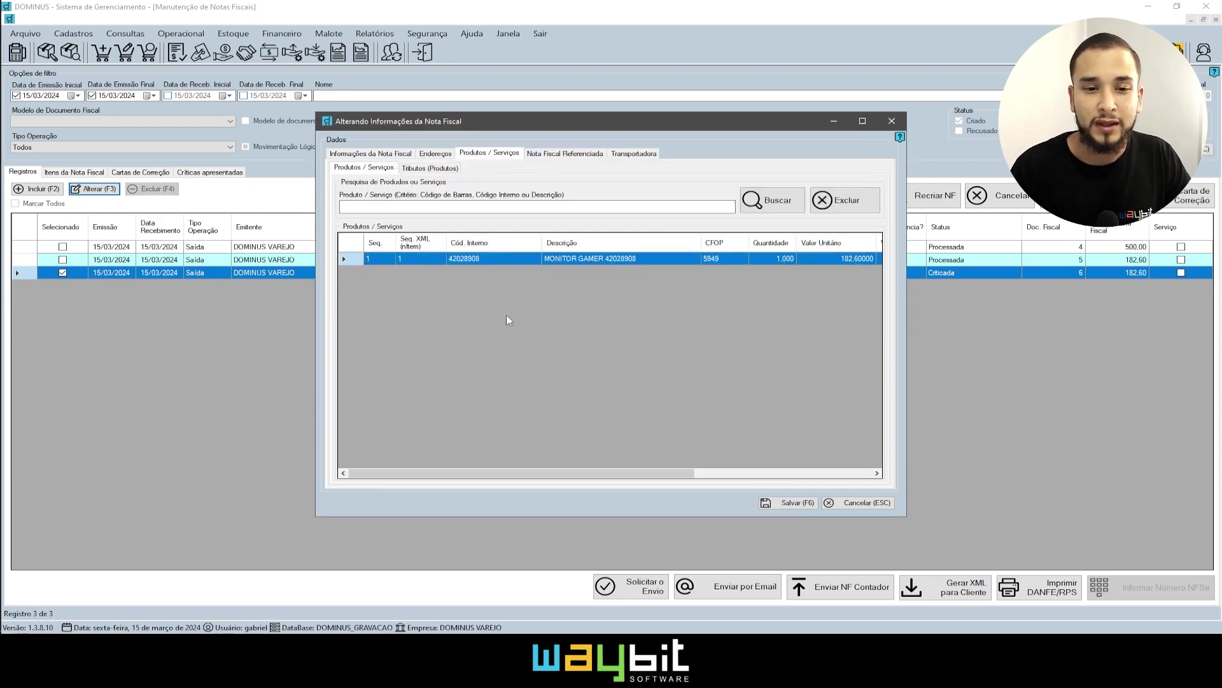
- Set the invoice's Finalidade to NF-e Normal
click(390, 153)
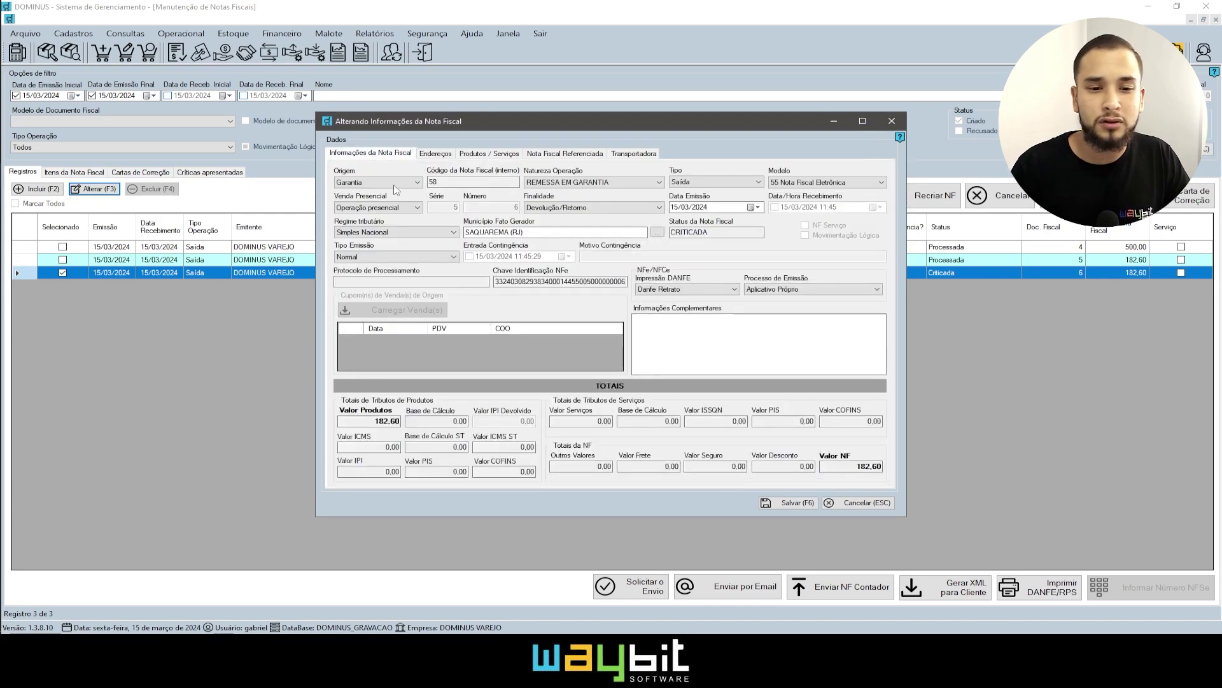
click(590, 209)
click(586, 218)
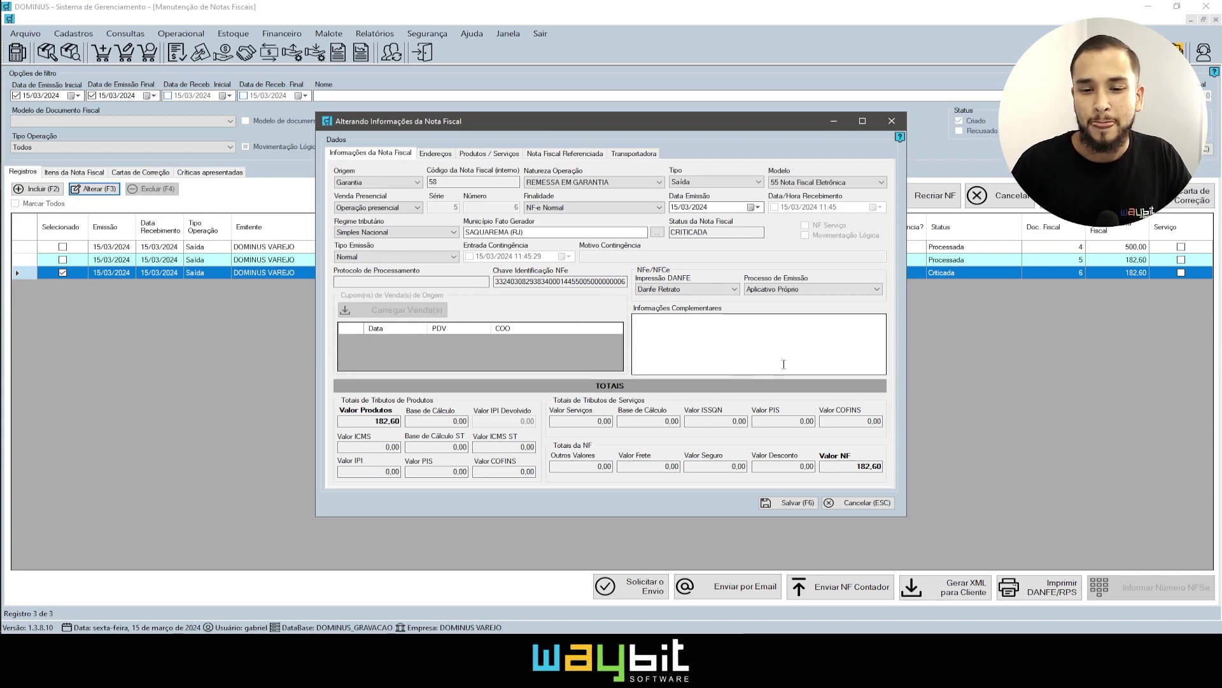
- Enter TEXTO ESPECÍFICO as the invoice's Informações Complementares and go to the Chave Identificação NFe
click(688, 332)
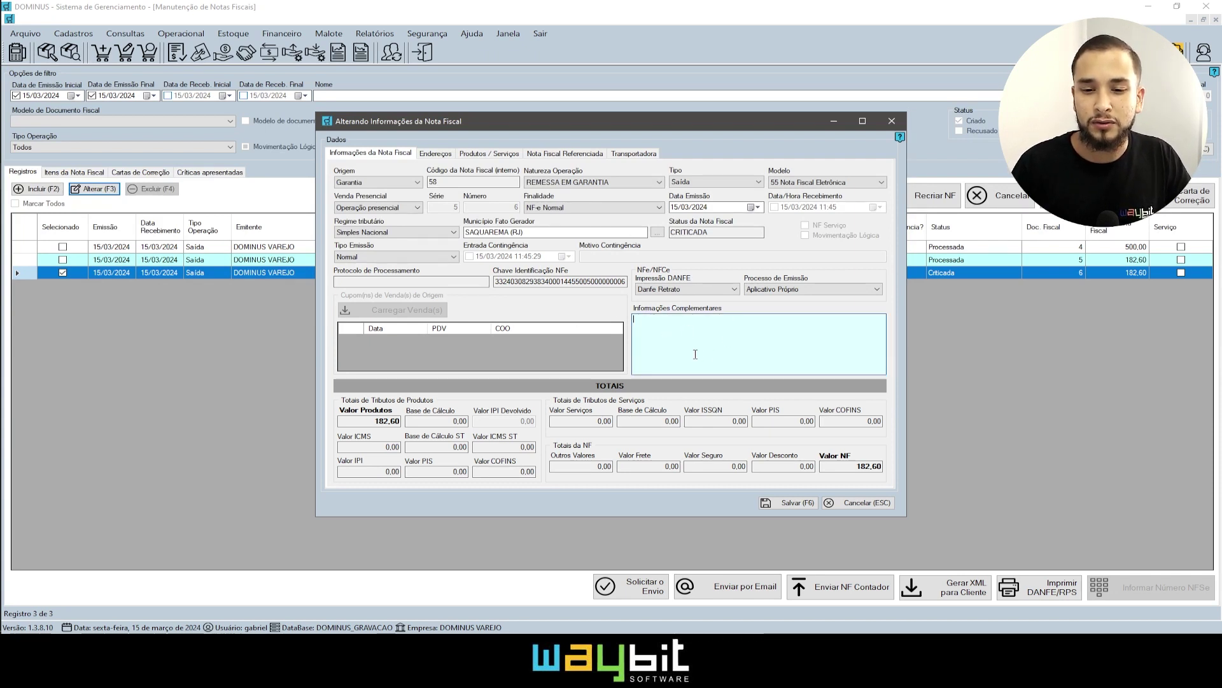
text(TEXTO E)
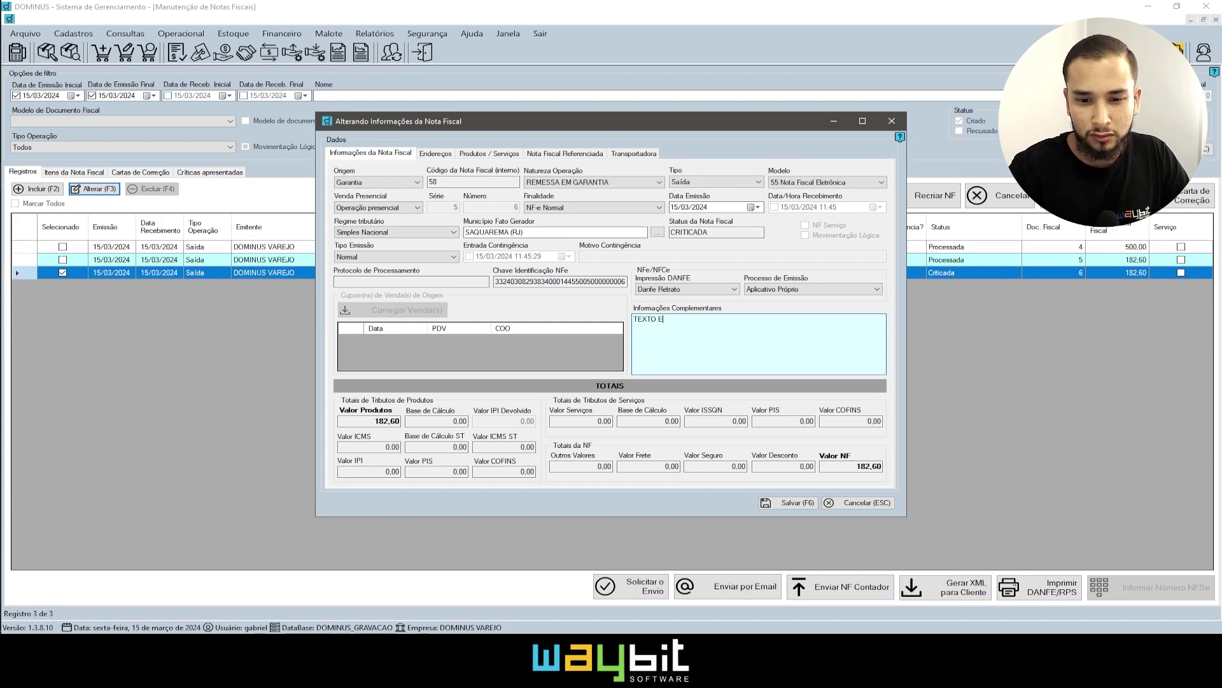
text(SPECIFICO)
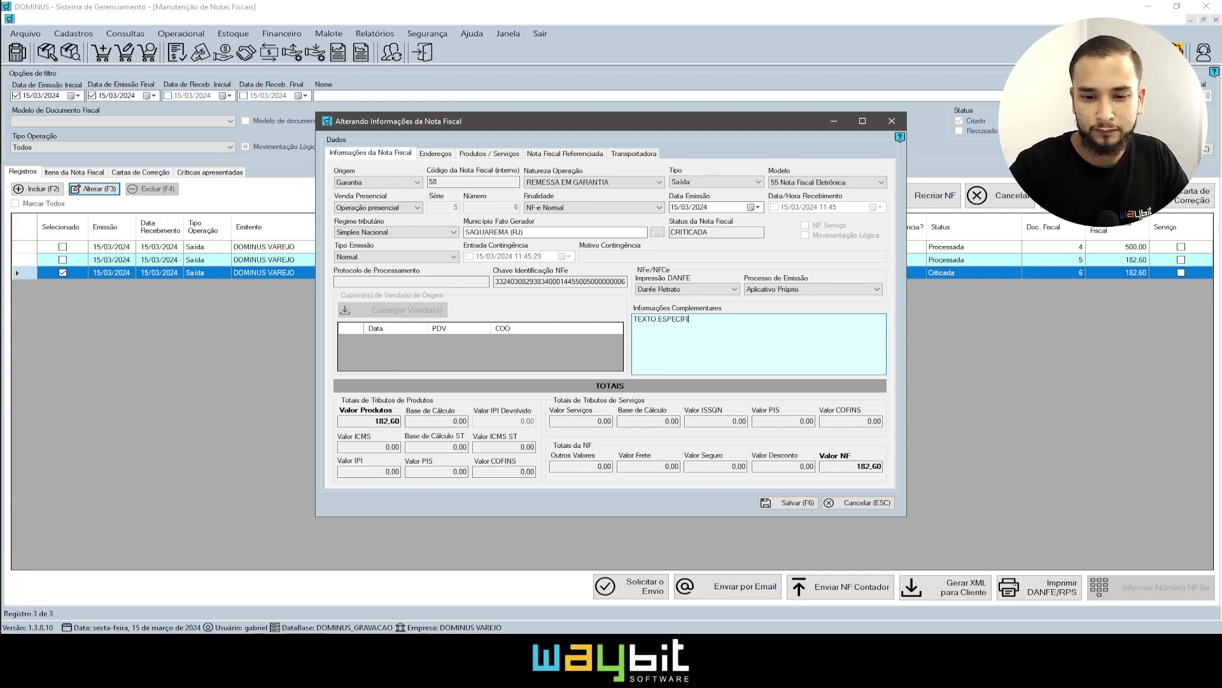
click(546, 281)
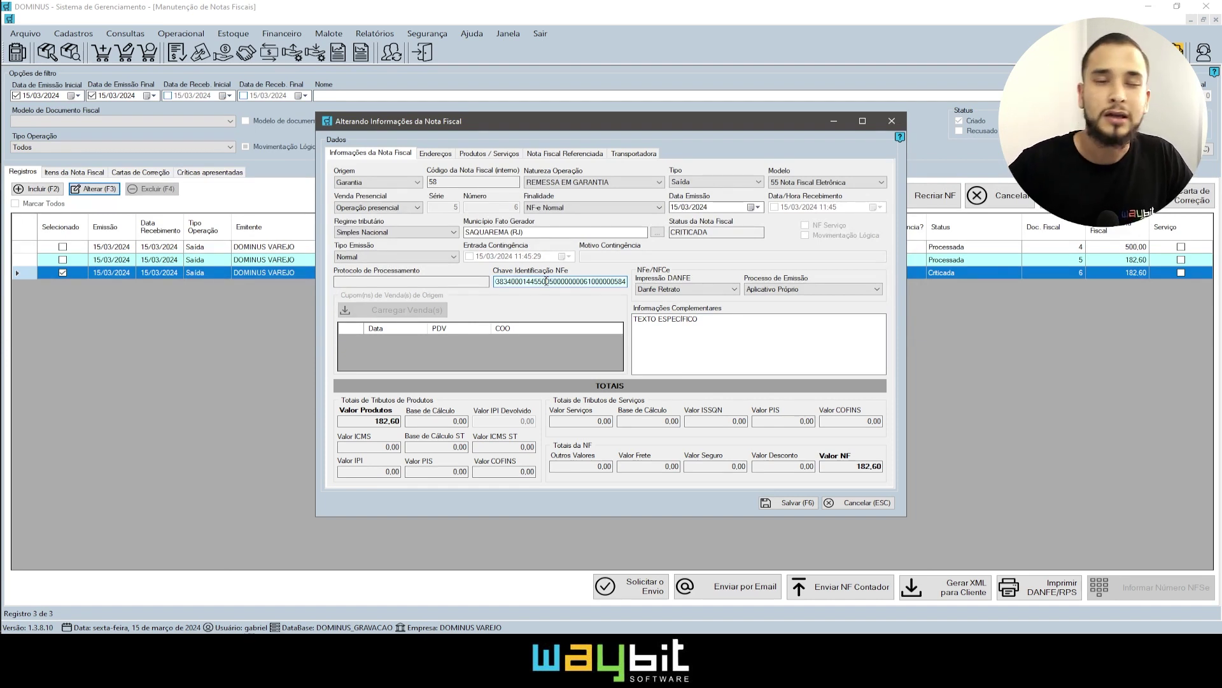
click(680, 338)
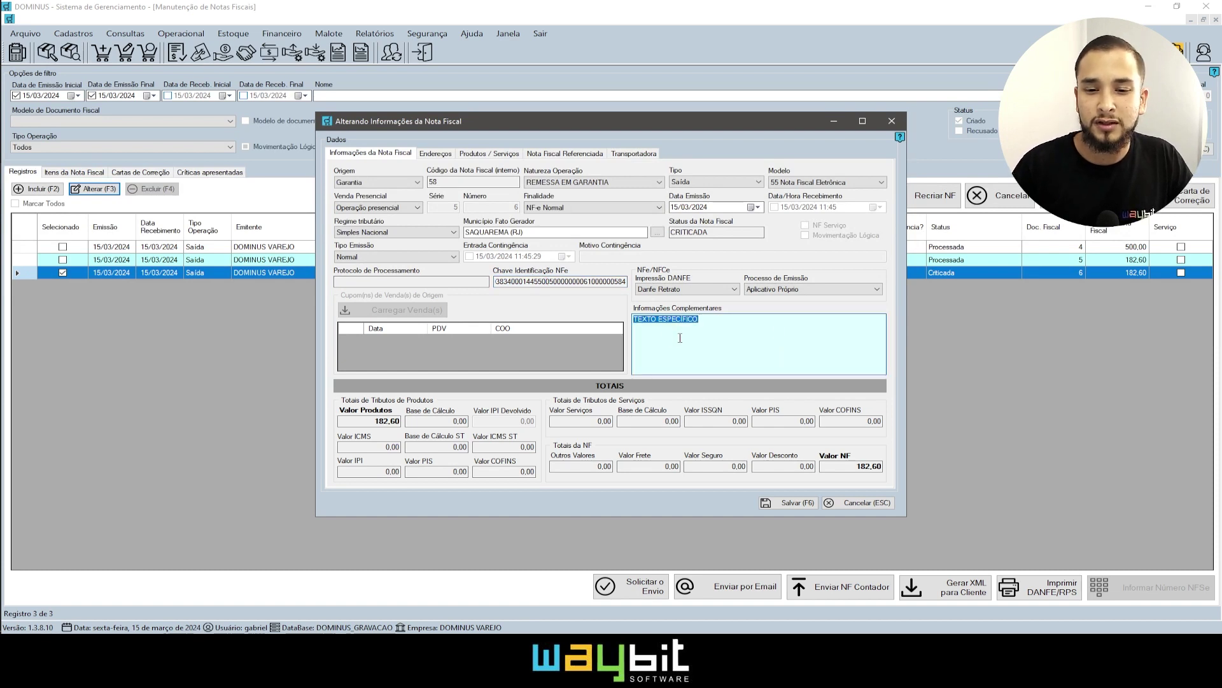
click(710, 330)
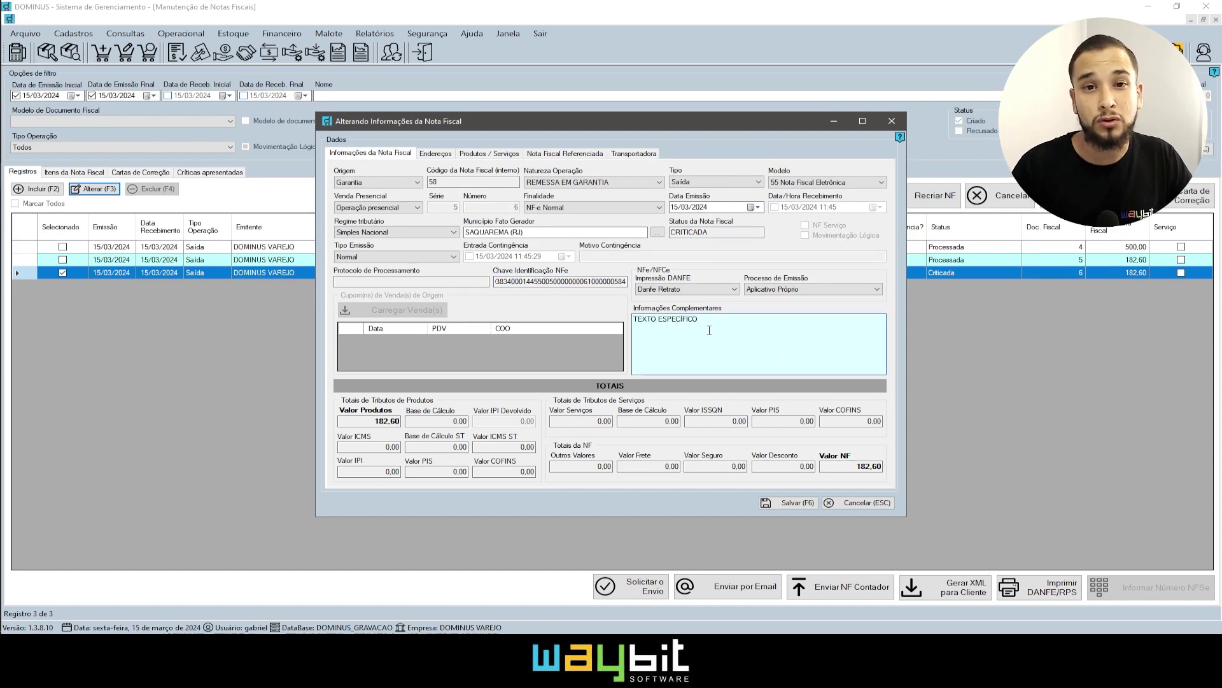
click(466, 282)
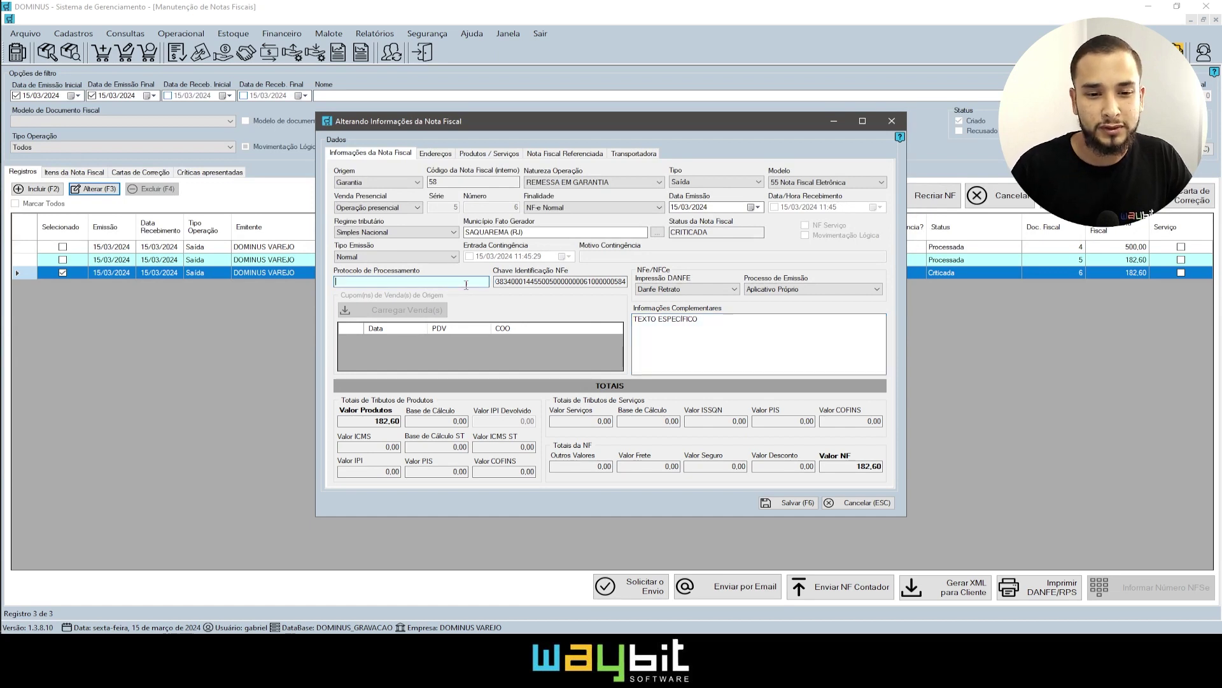
- Set the ICMS Gr. Tribut. of the invoice's MONITOR GAMER item to 400, check its IPI group options, and confirm the item
click(491, 155)
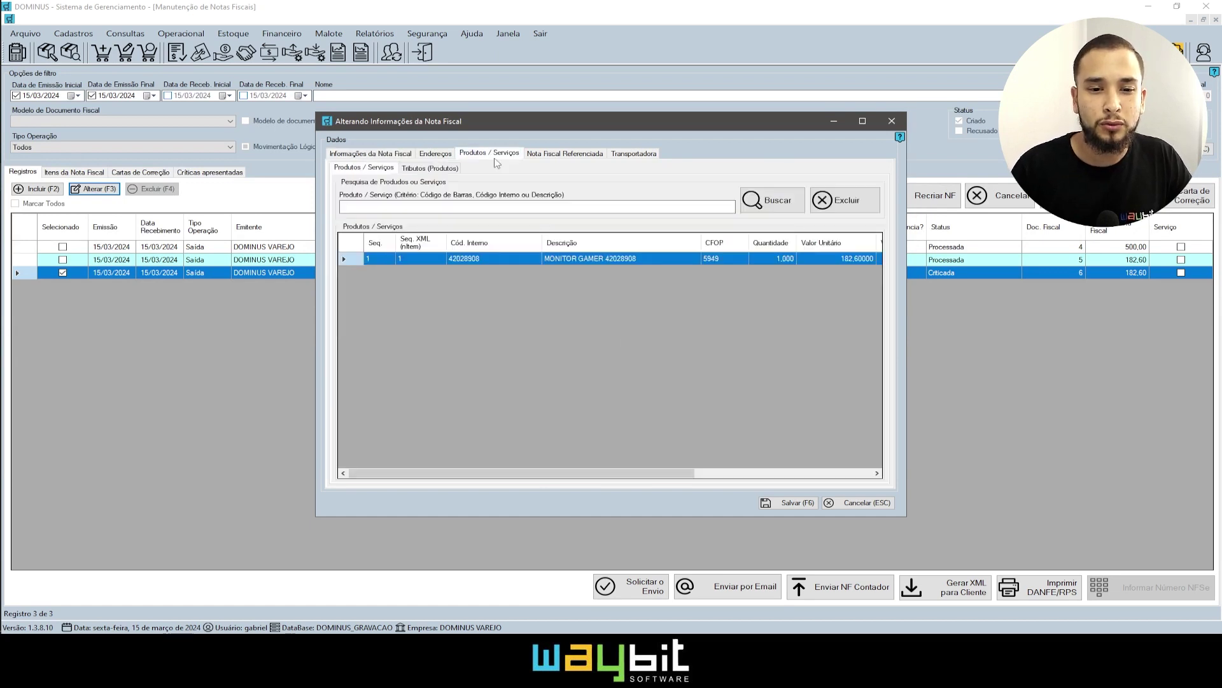
double_click(583, 259)
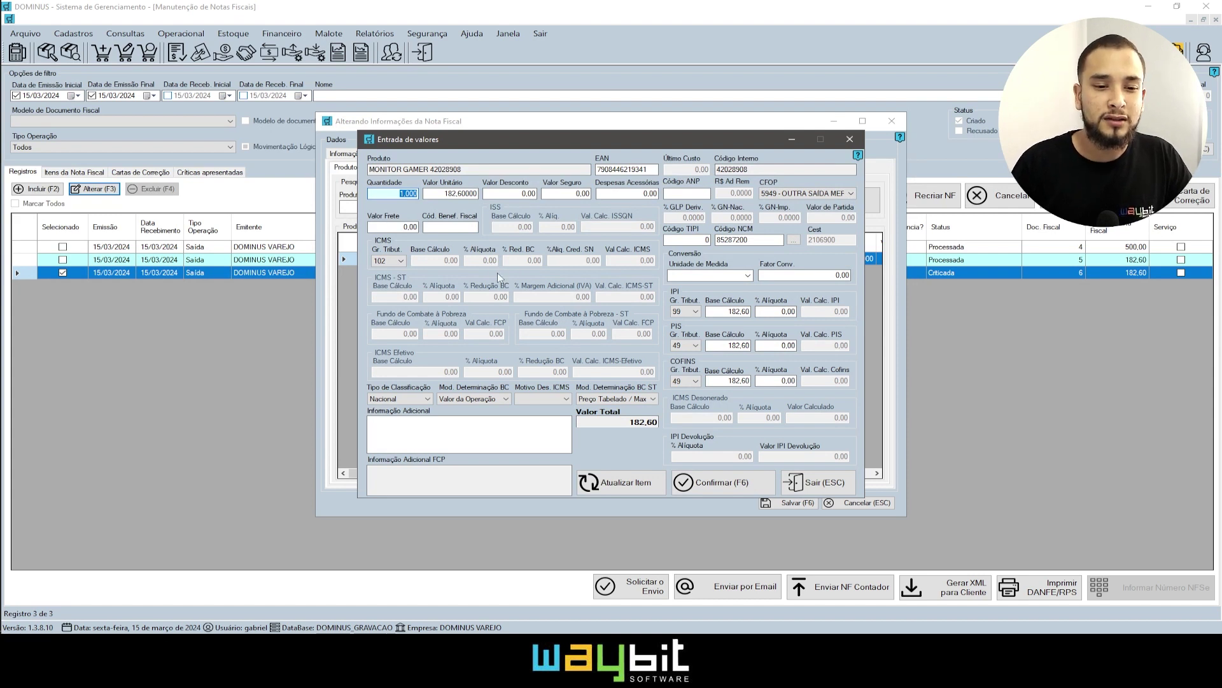
click(401, 262)
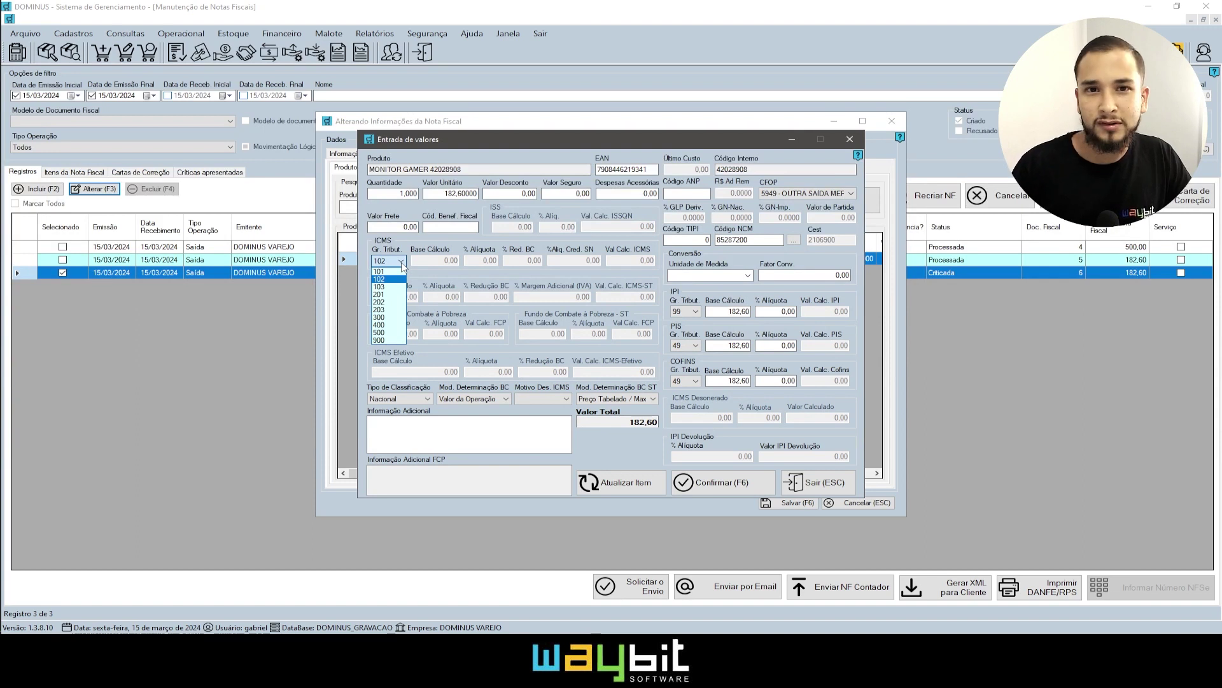
click(386, 325)
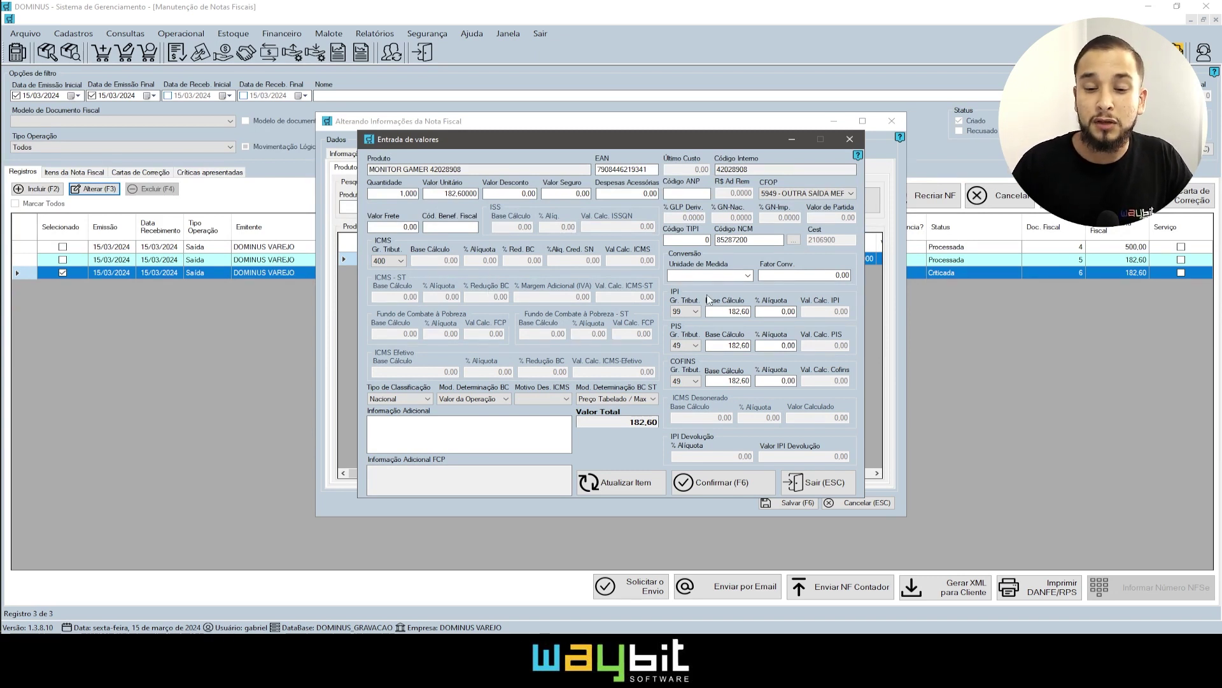
click(693, 311)
click(695, 321)
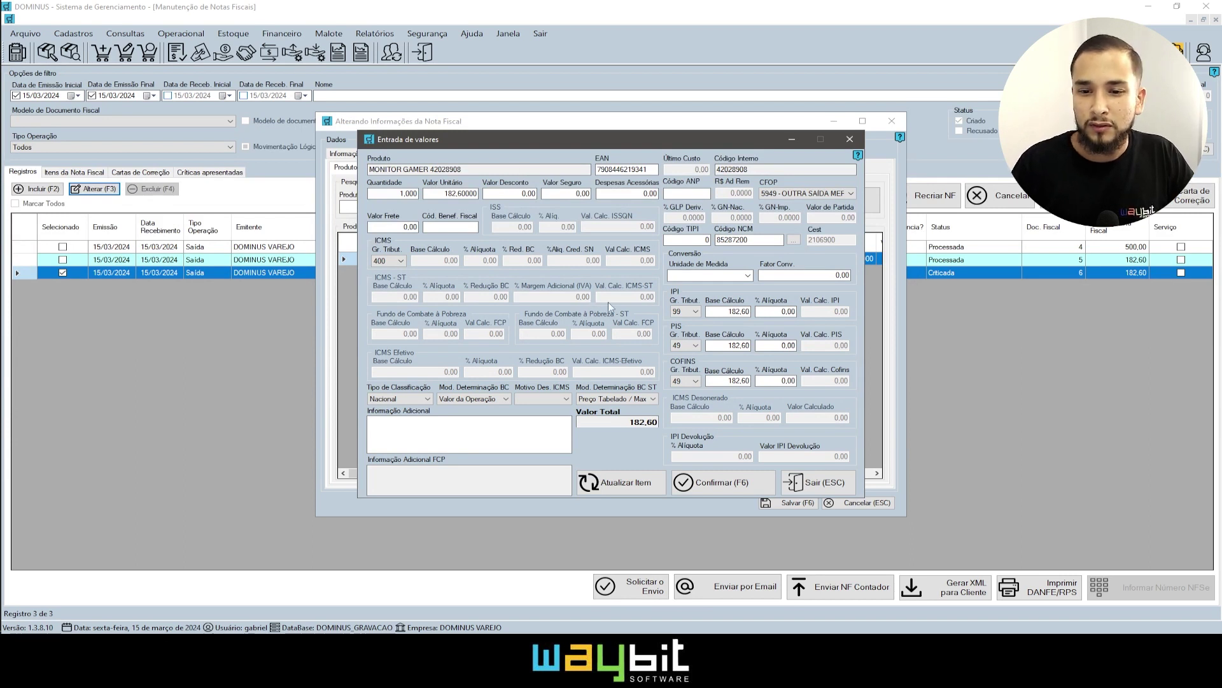
click(725, 482)
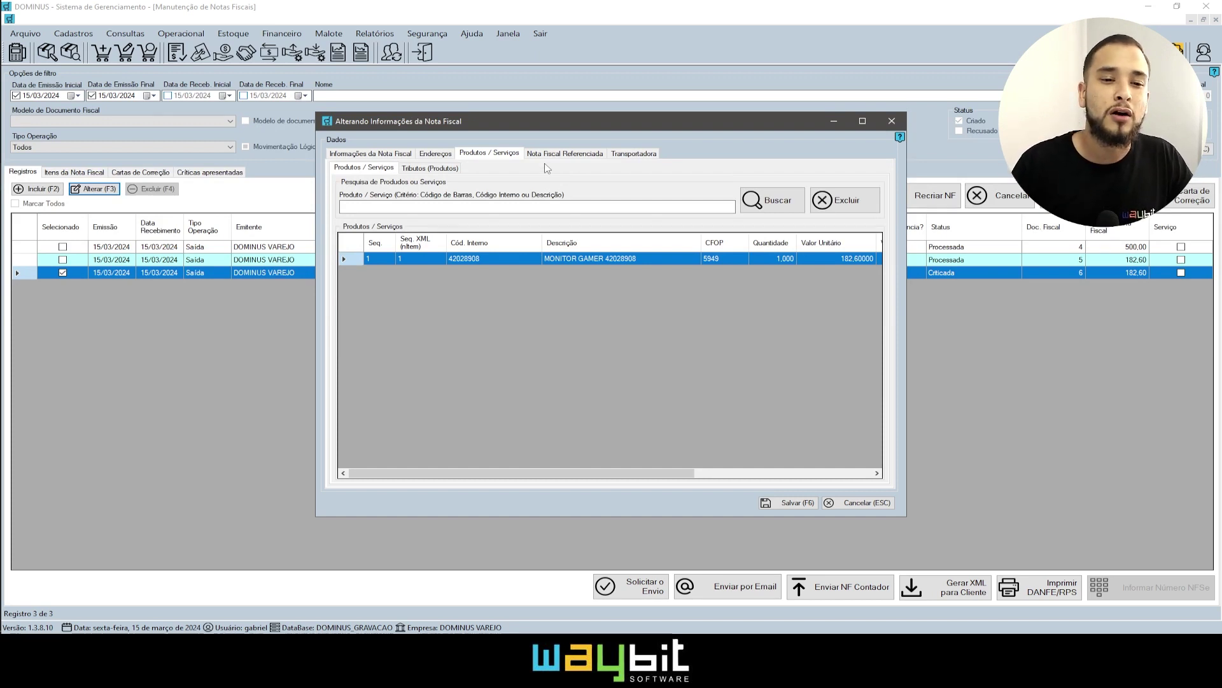
- Compare the invoice's Informações Complementares with the Observações of ESPELHO DE NOTA DE GARANTIA.png in the image viewer
click(373, 154)
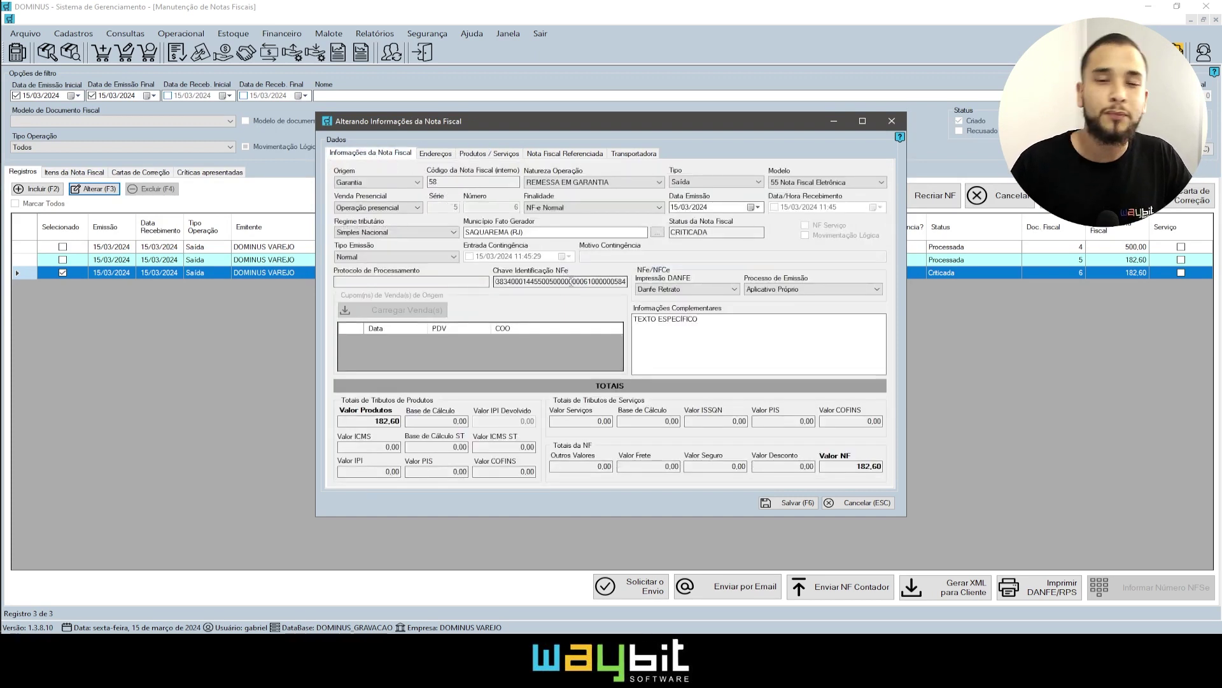
key(Tab)
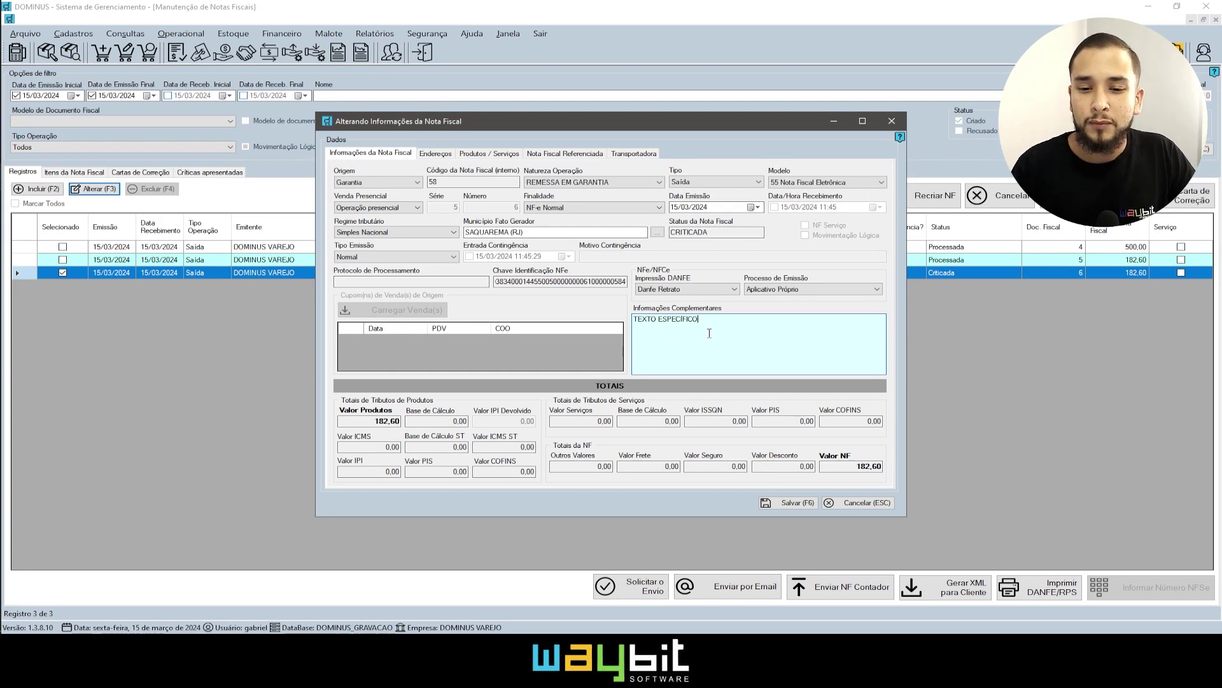
drag(710, 333, 586, 302)
click(681, 324)
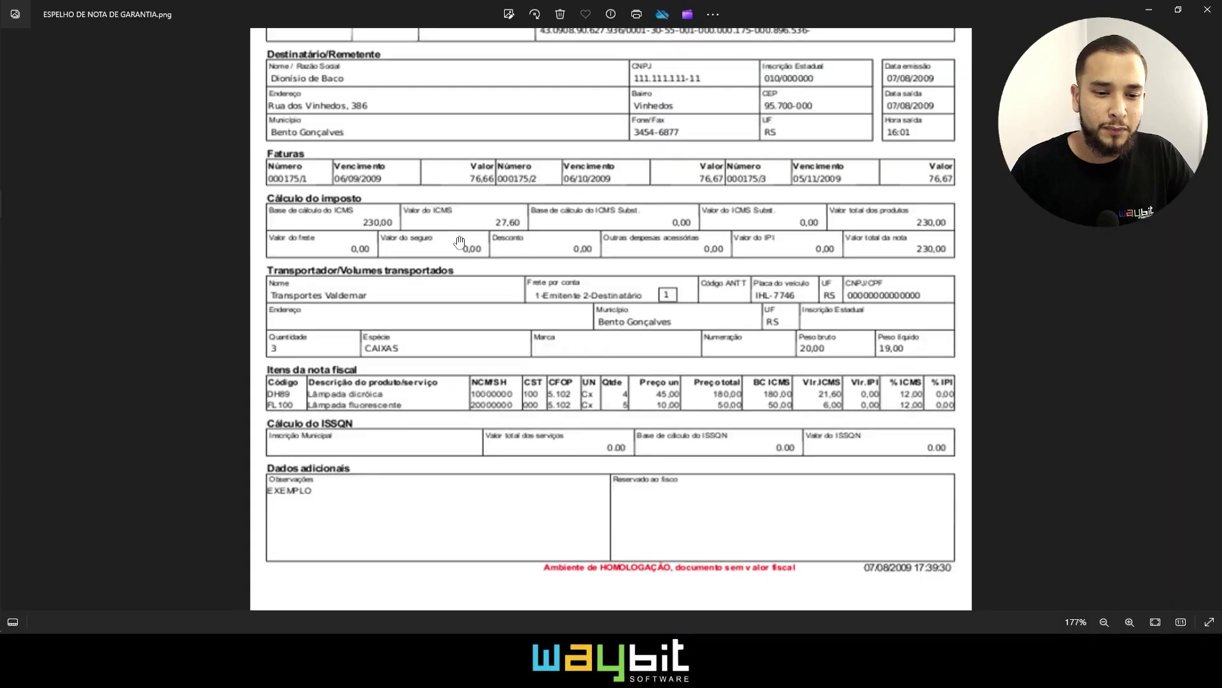
scroll(568, 211, up, 5)
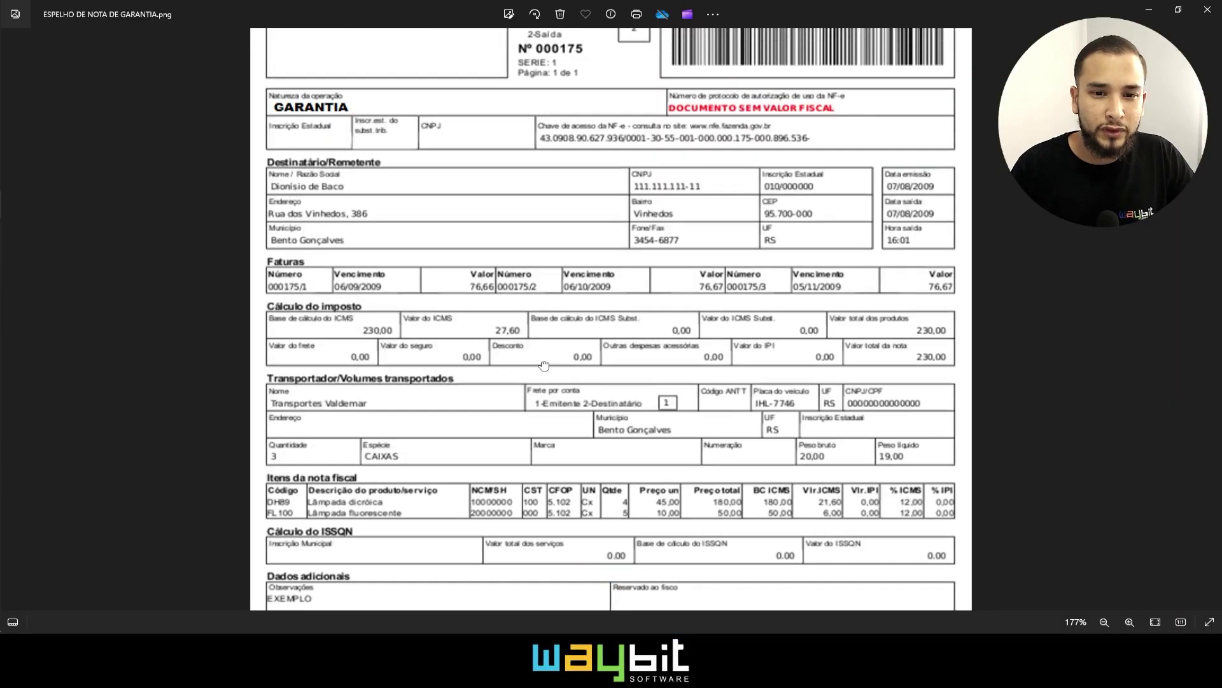
scroll(593, 372, down, 1)
scroll(636, 293, down, 3)
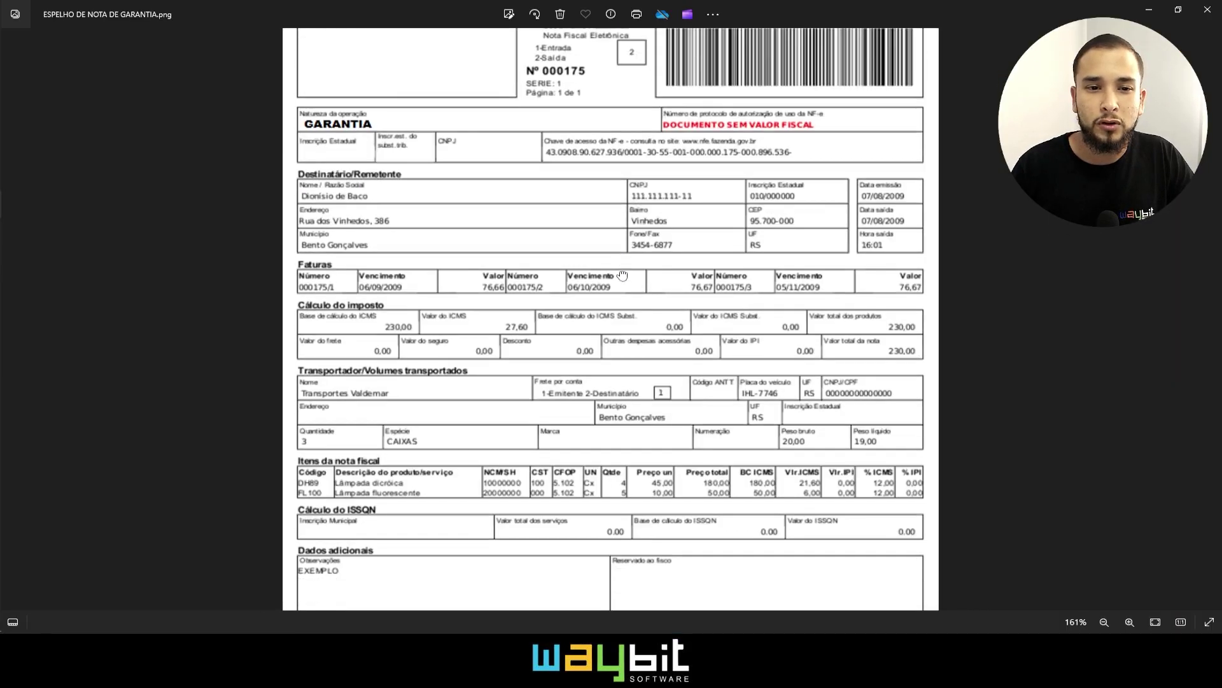
scroll(695, 218, up, 2)
scroll(675, 210, down, 2)
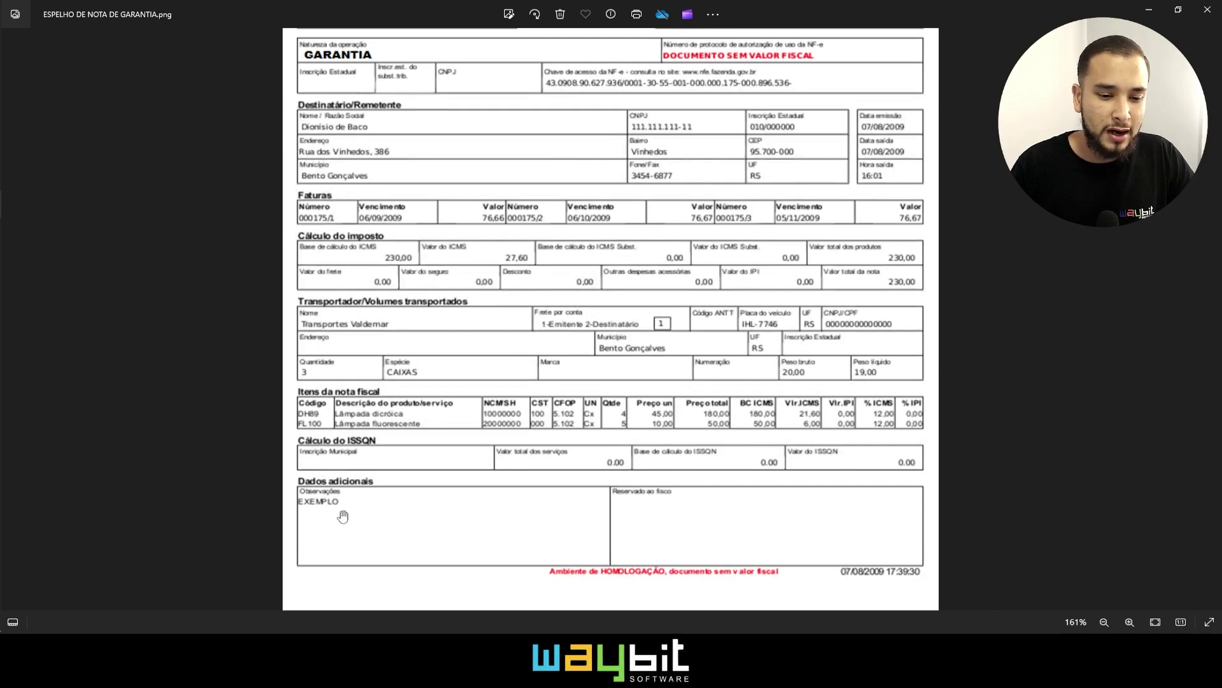
scroll(343, 518, up, 2)
scroll(516, 386, down, 1)
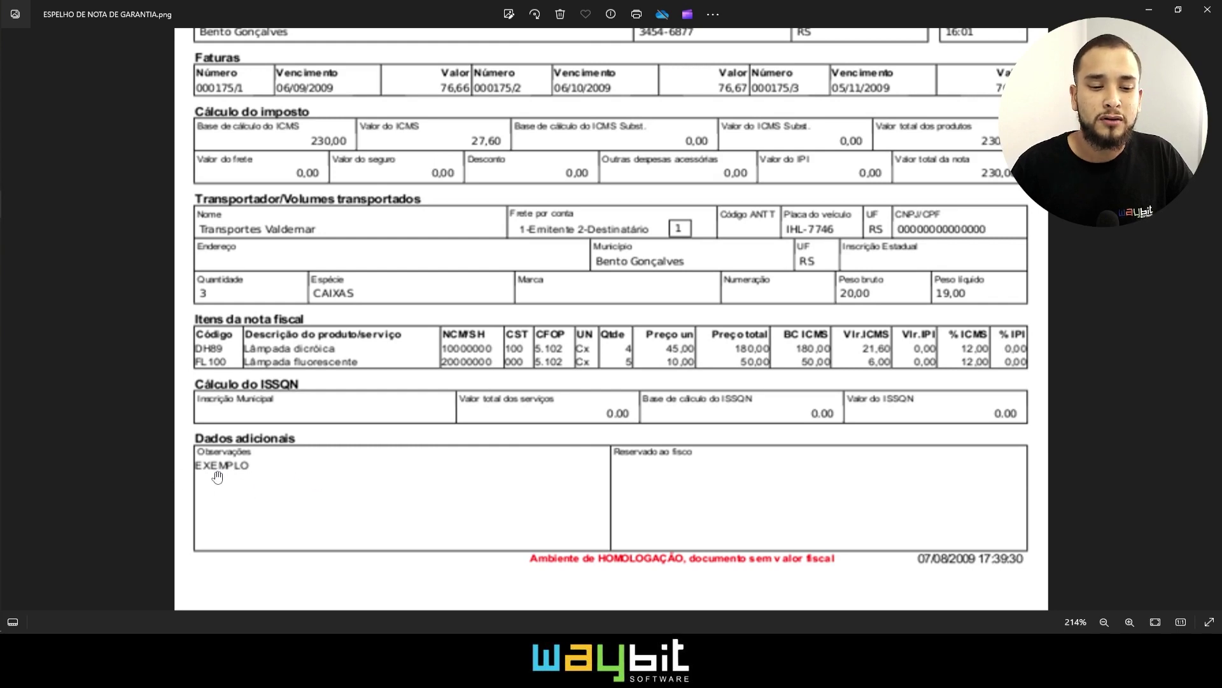
key(alt+Tab)
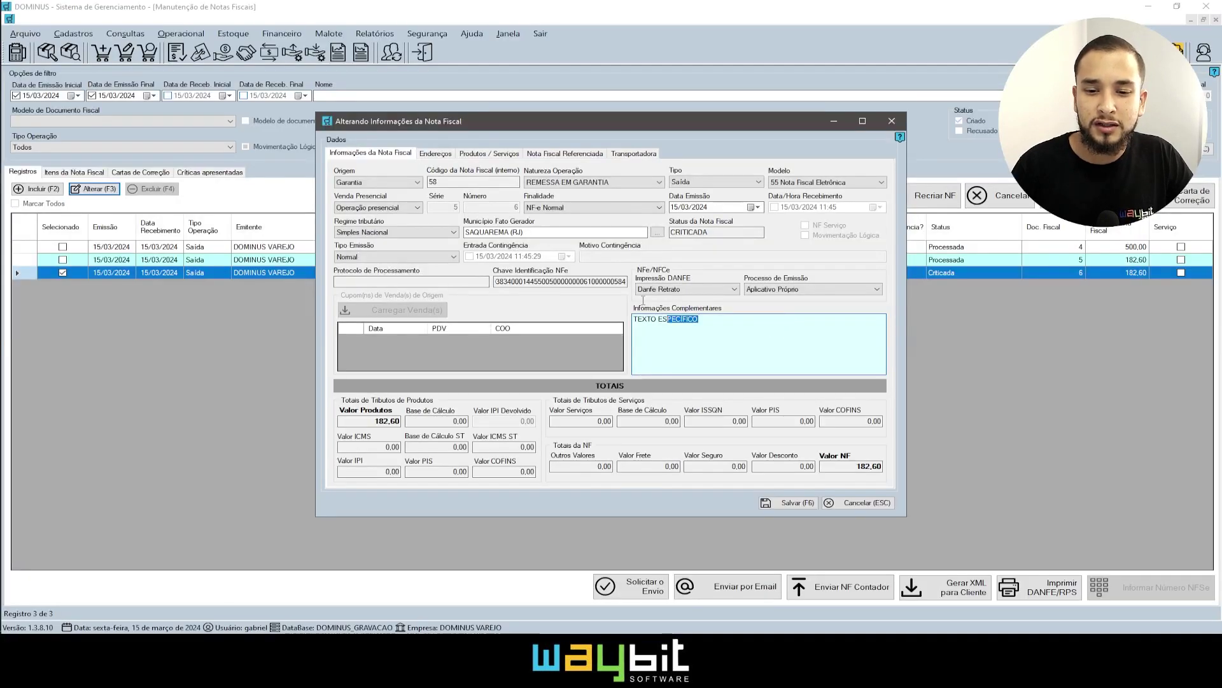
triple_click(671, 317)
click(671, 317)
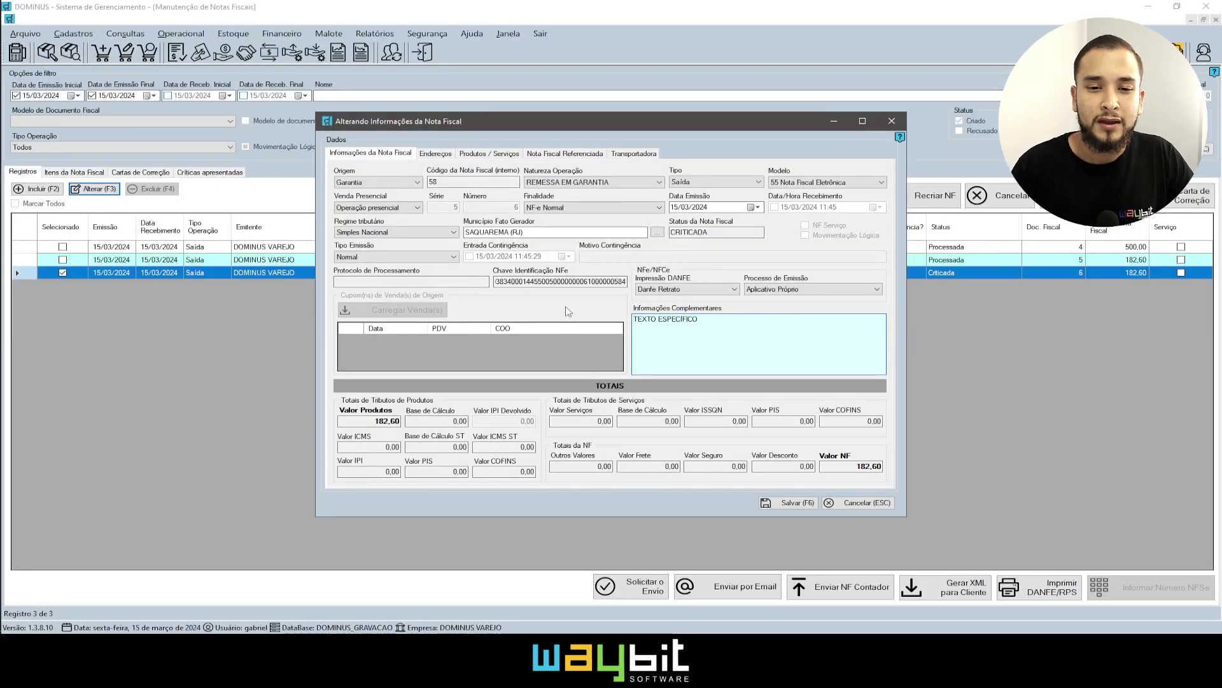
- Reopen the MONITOR GAMER item's values and examine the Itens da nota fiscal section of ESPELHO DE NOTA DE GARANTIA.png in the image viewer
click(489, 154)
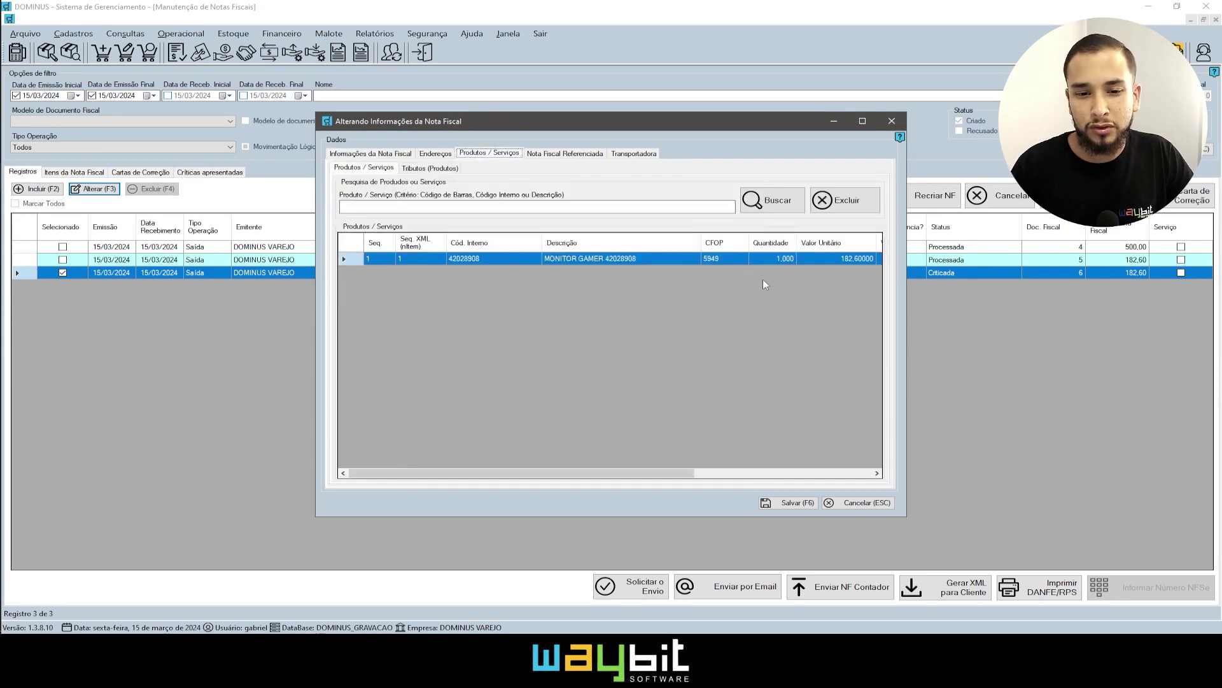
double_click(613, 258)
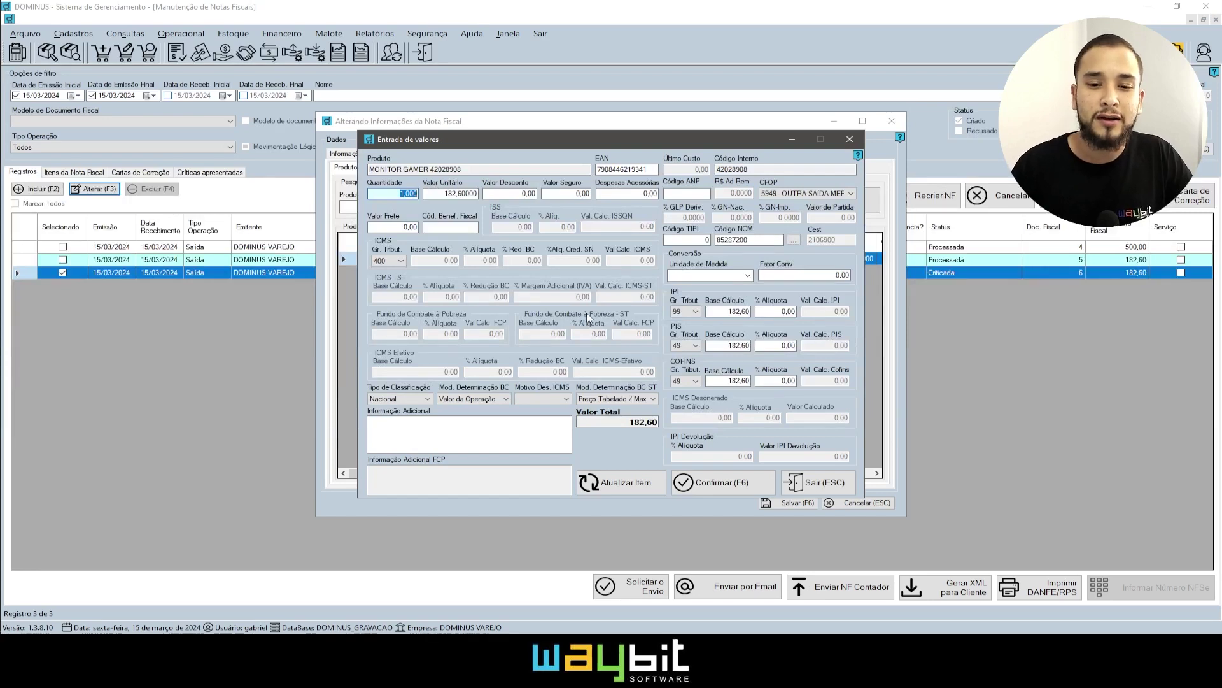
key(alt+Tab)
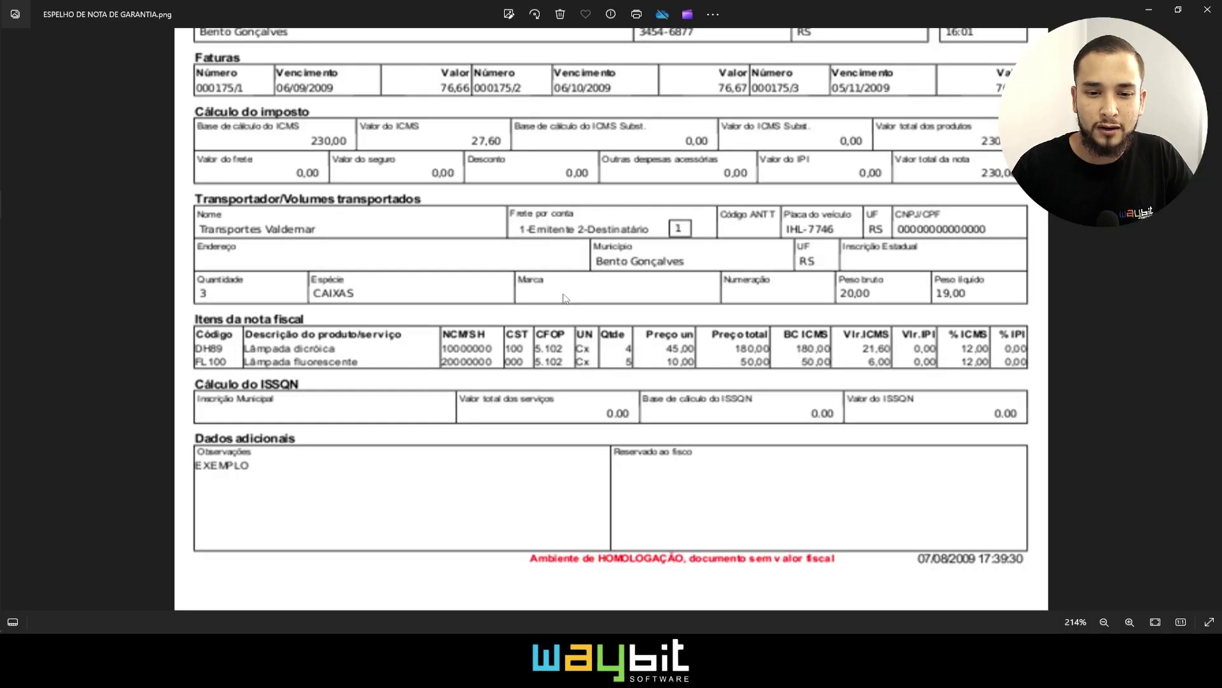
drag(450, 241, 430, 286)
drag(669, 327, 600, 276)
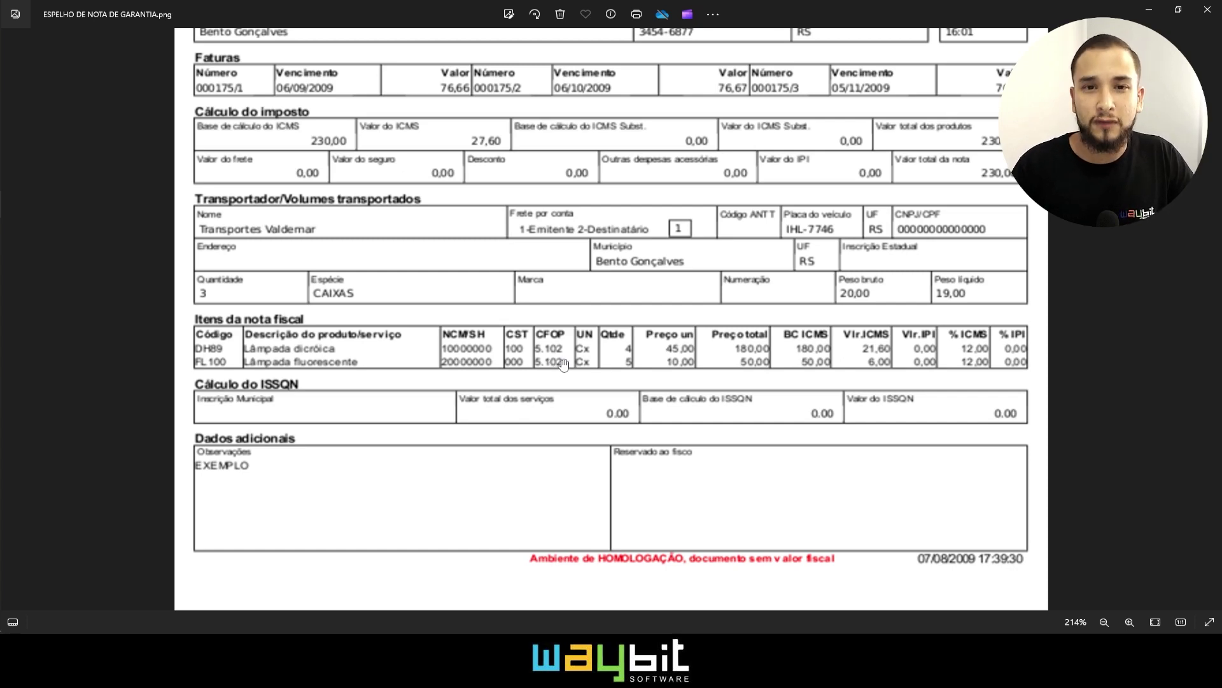
scroll(557, 375, up, 1)
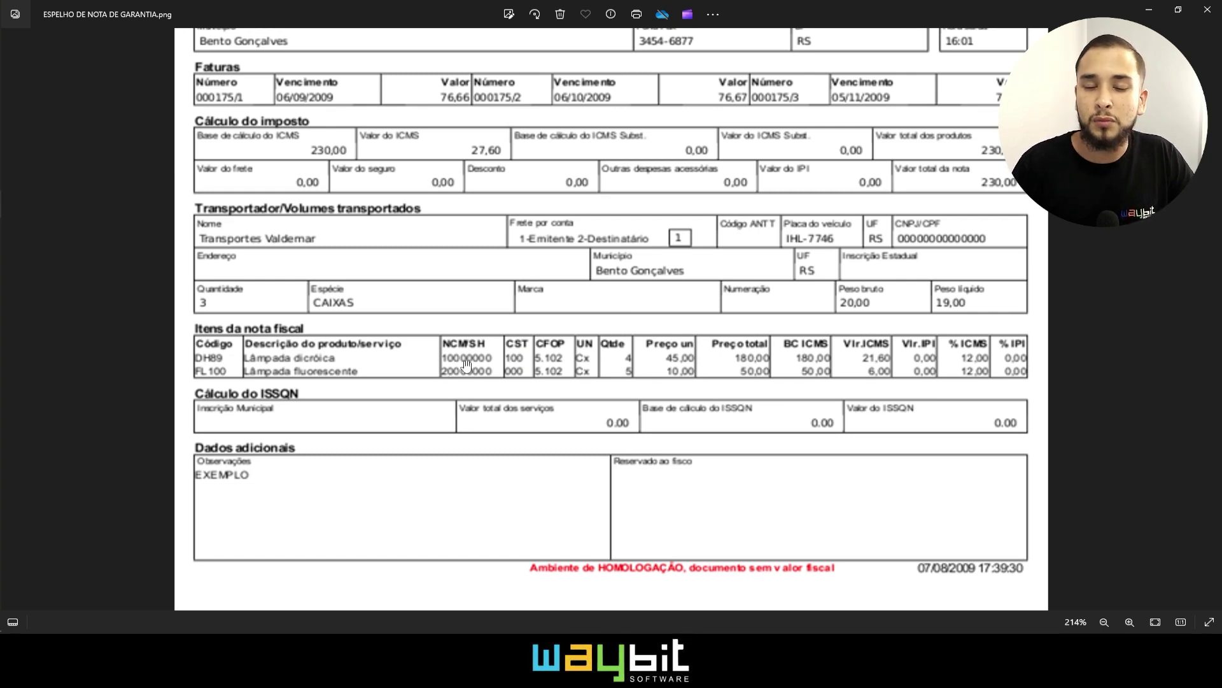
- Compare the MONITOR GAMER item's CFOP and ICMS Gr. Tribut. options with the CFOP and CST columns of the example invoice image
key(alt+Tab)
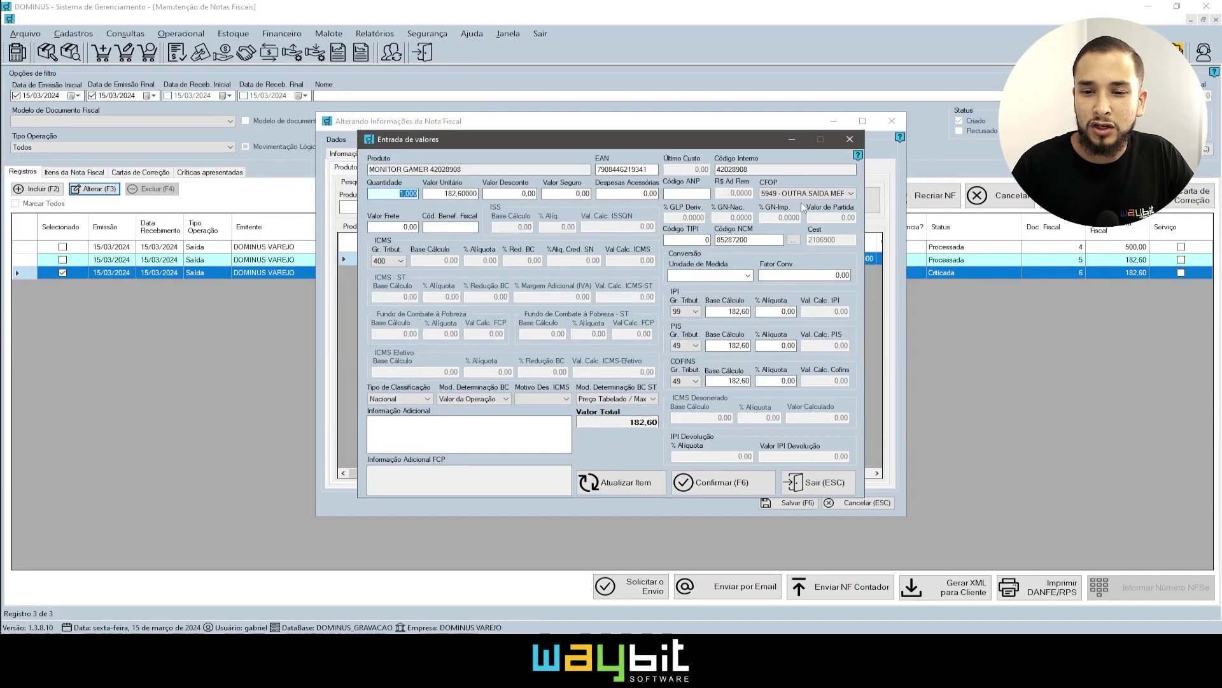
click(807, 194)
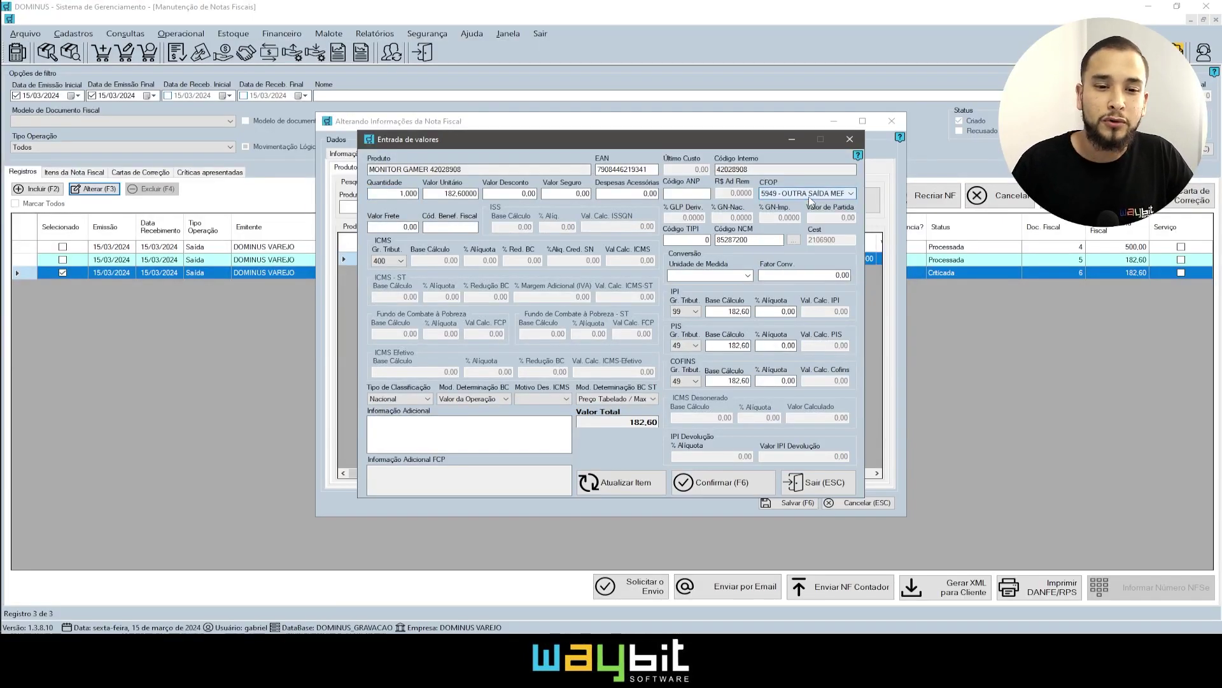
key(alt+Tab)
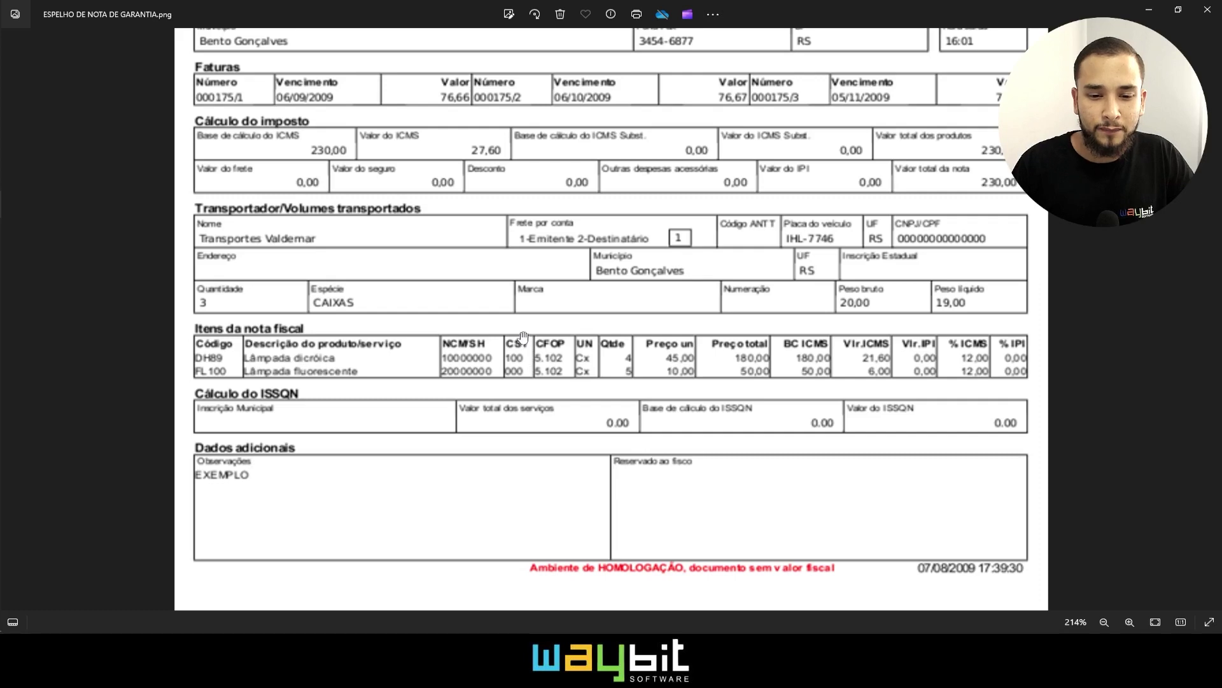
key(alt+Tab)
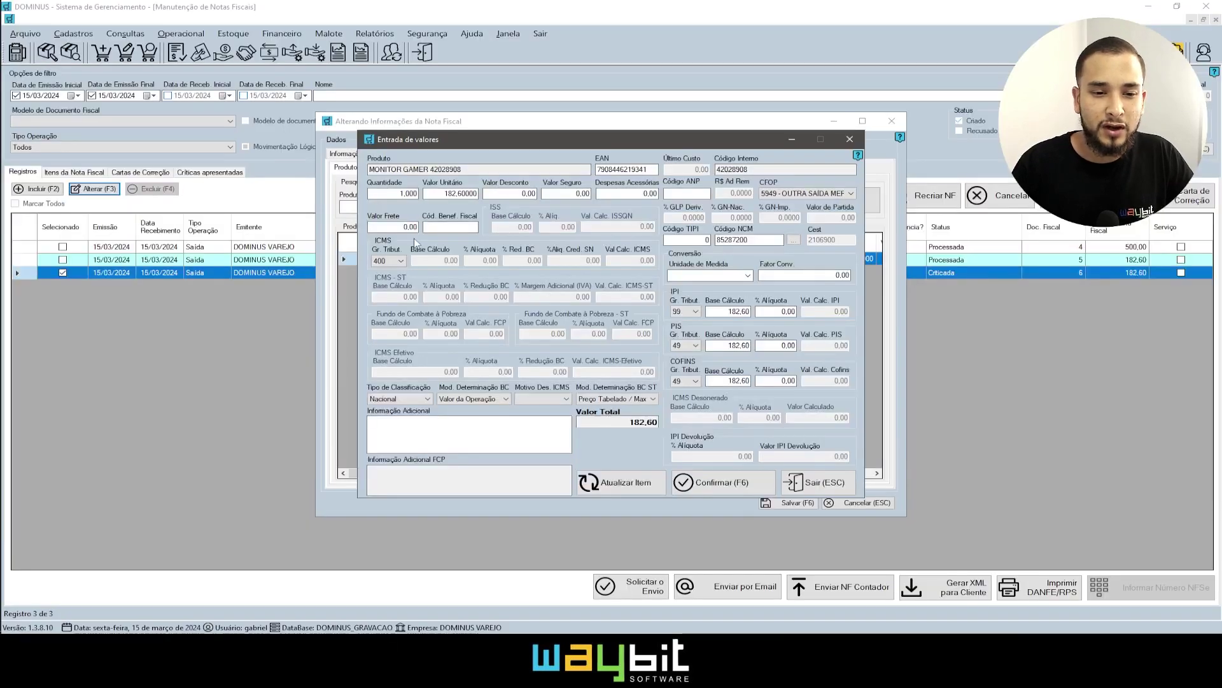
click(401, 261)
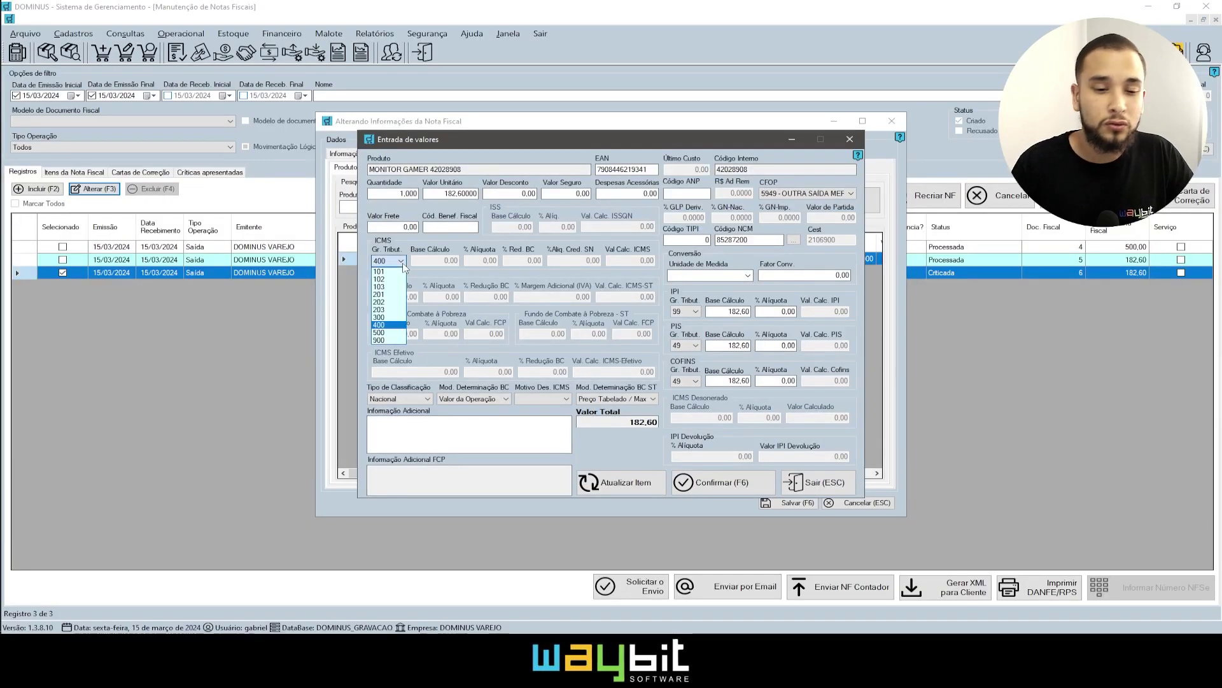
- Check the NCM/SH column of the example invoice image and try to set the MONITOR GAMER item's Código NCM to 22011000
key(alt+Tab)
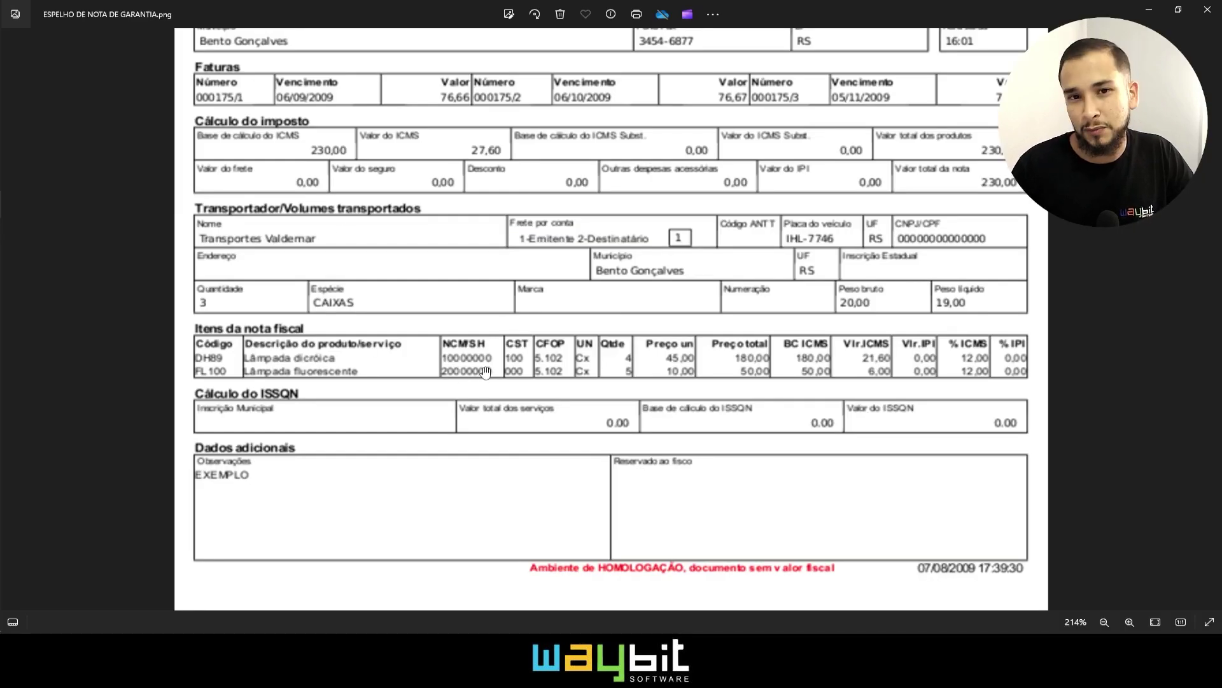
key(alt+Tab)
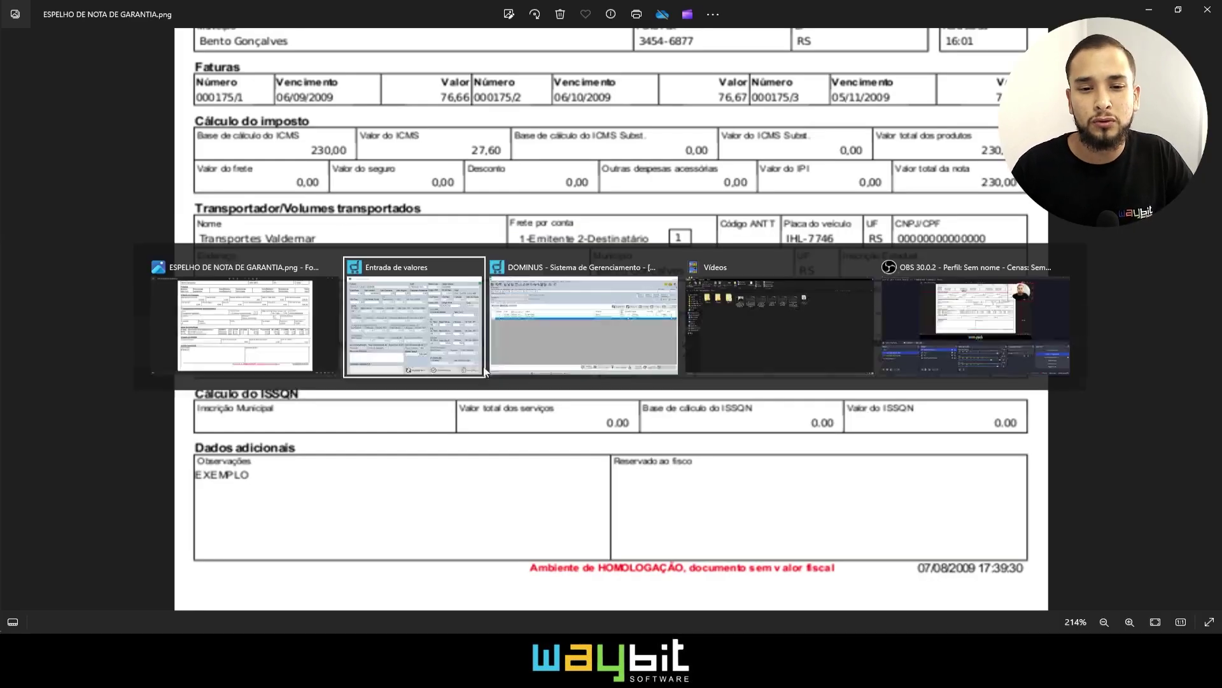
double_click(768, 243)
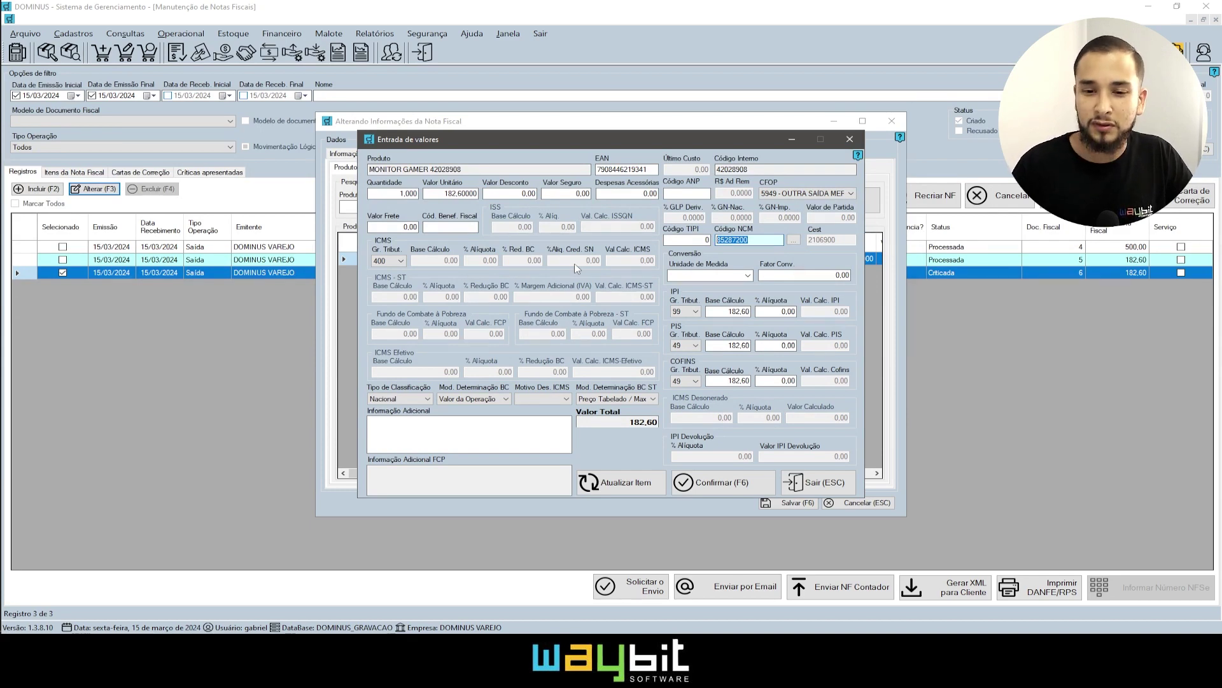
text(22011000)
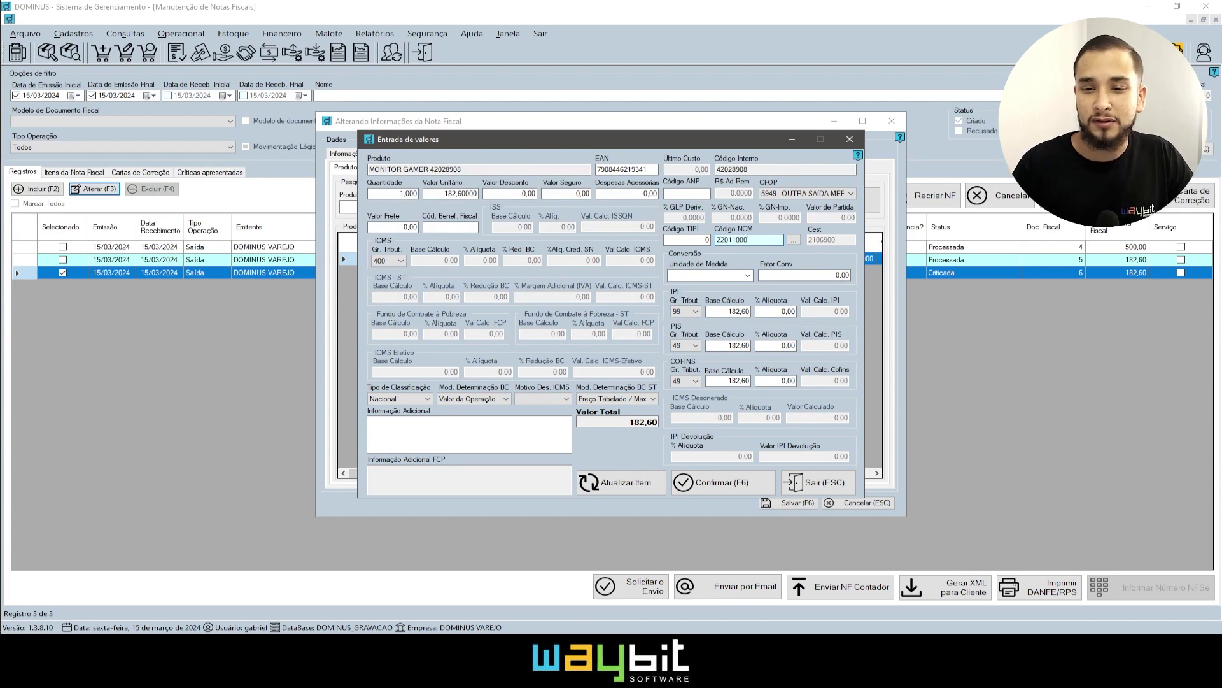
click(814, 275)
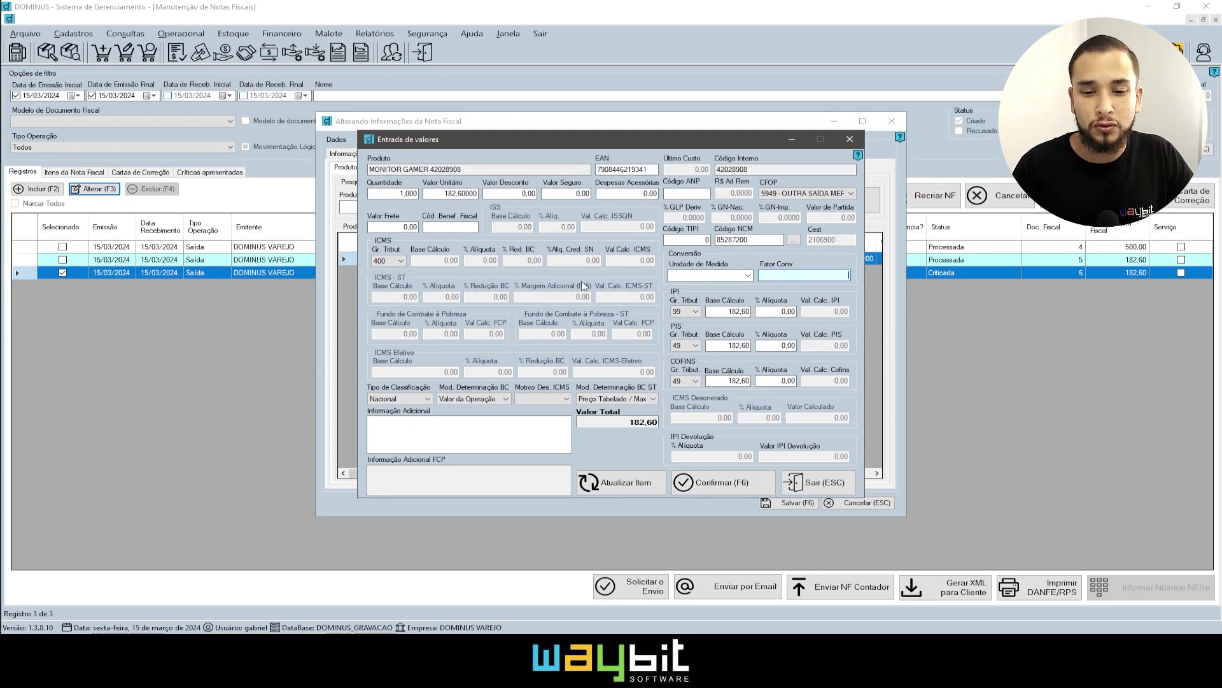
key(alt+Tab)
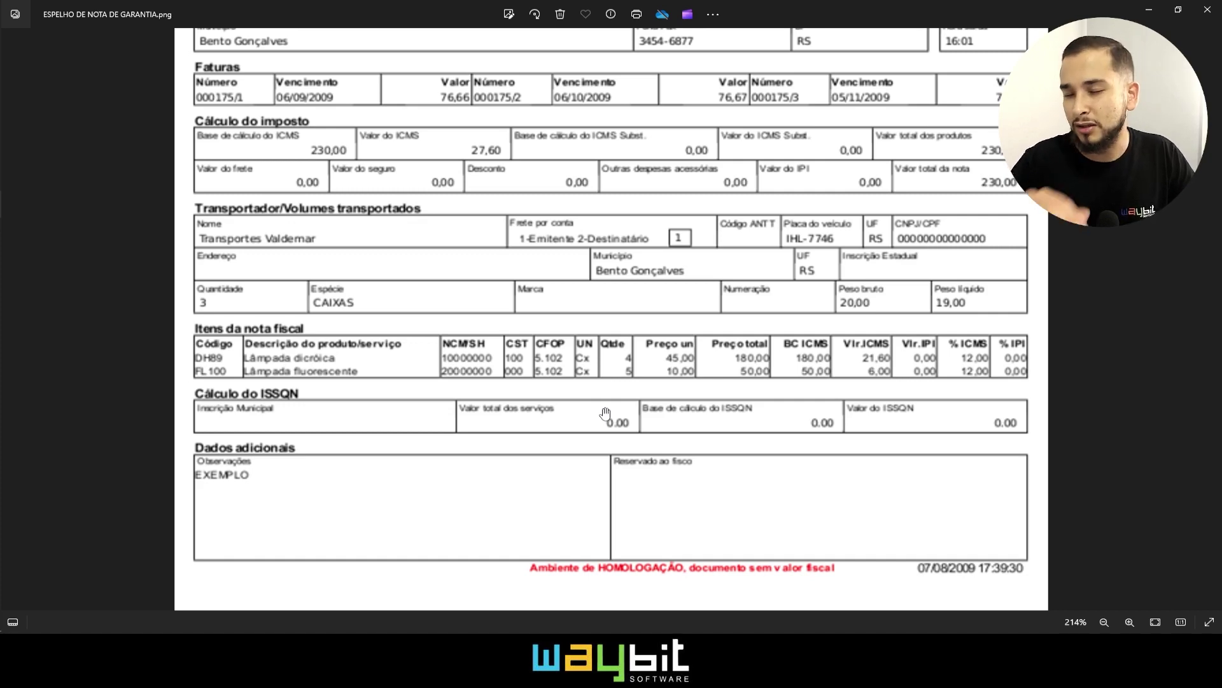
key(alt+Tab)
key(alt+Tab)
key(alt+Tab)
key(alt+Tab)
key(alt+Tab)
key(alt+Tab)
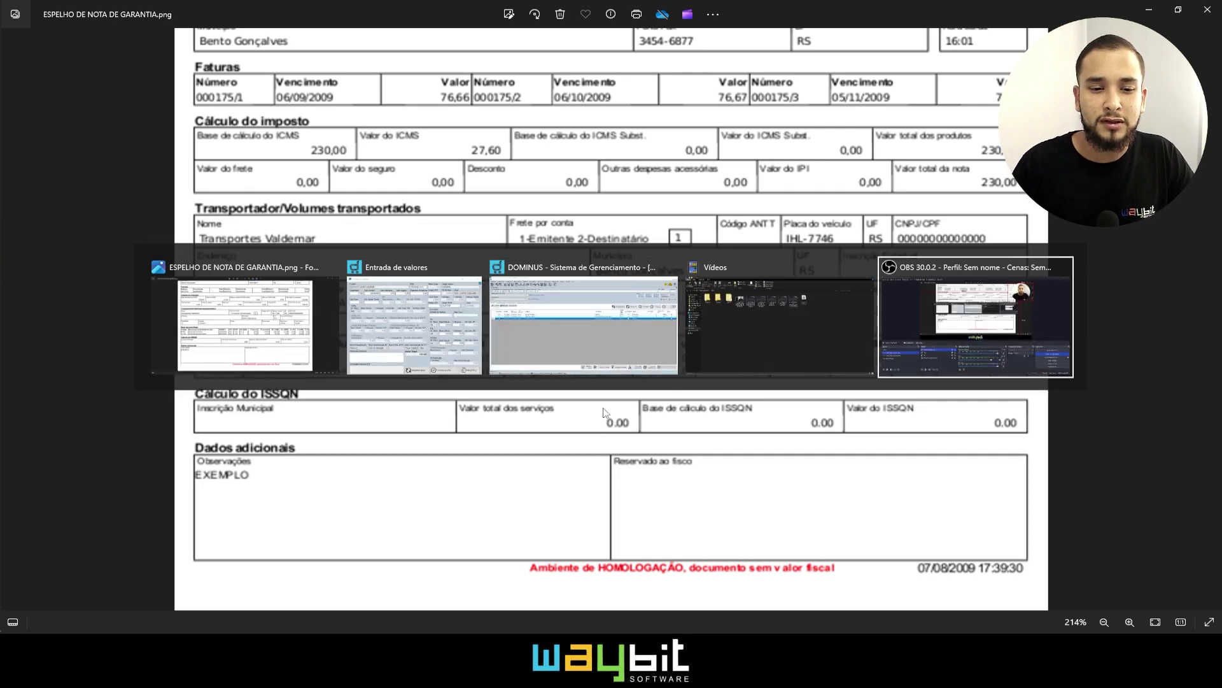
- Return to the MONITOR GAMER item's values and examine the IPI Gr. Tribut. options against the example invoice
click(686, 312)
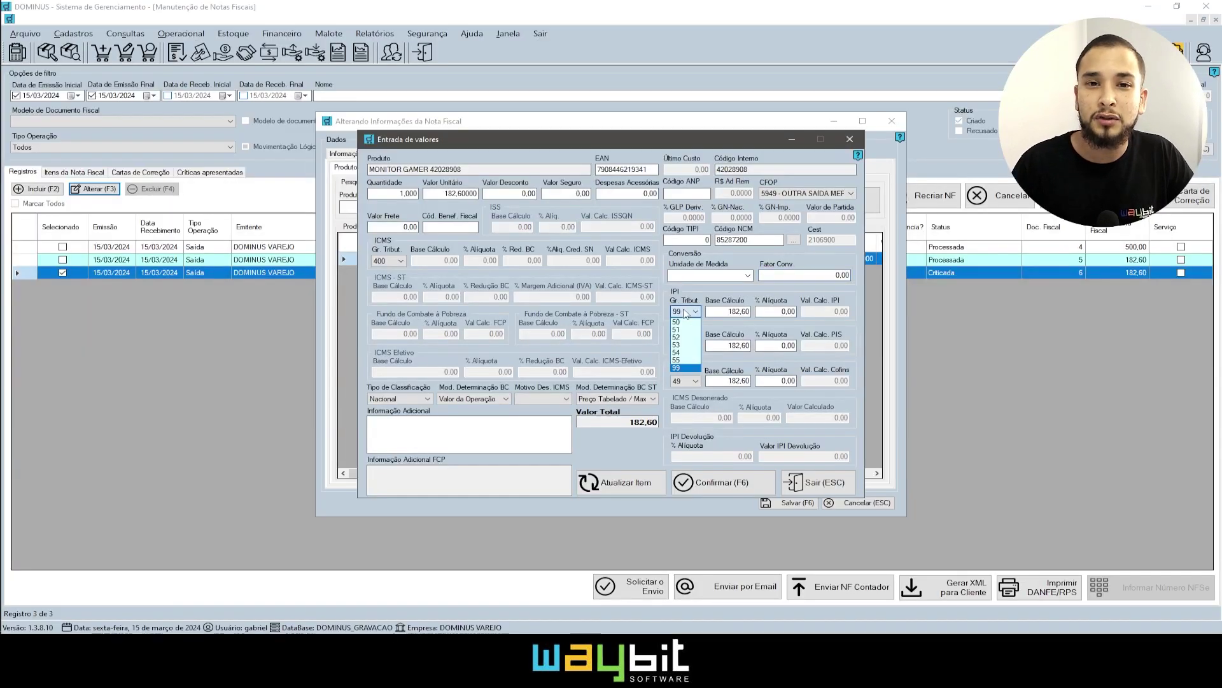
click(686, 313)
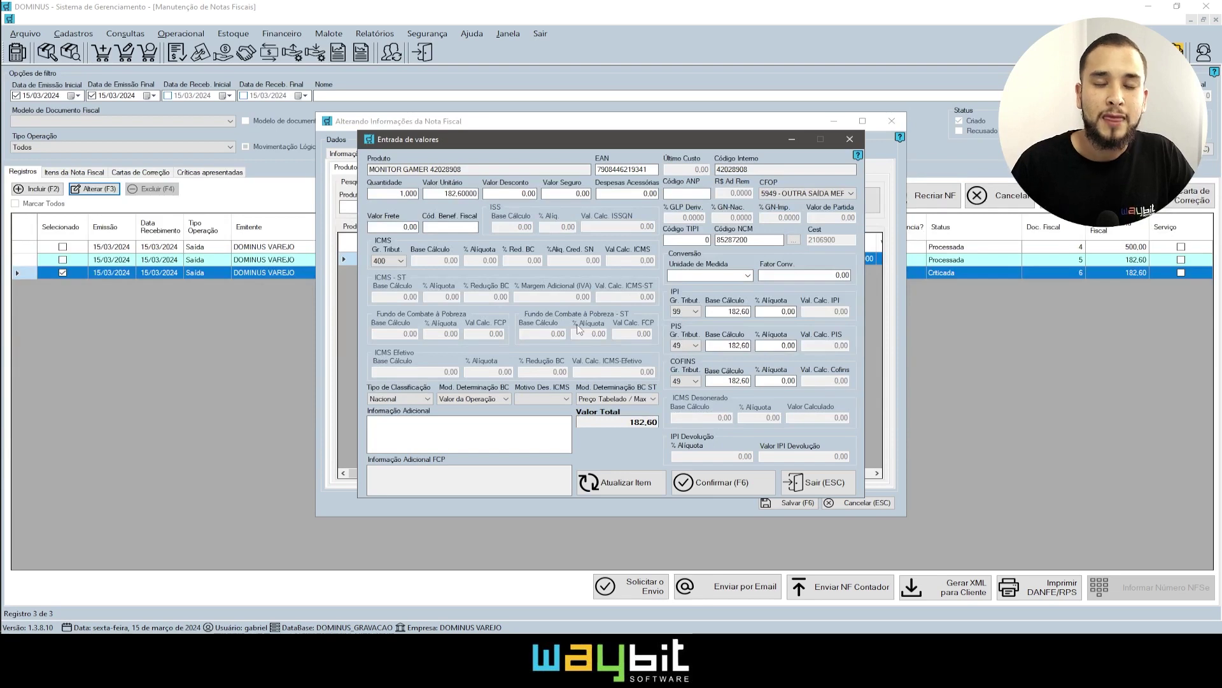
key(alt+Tab)
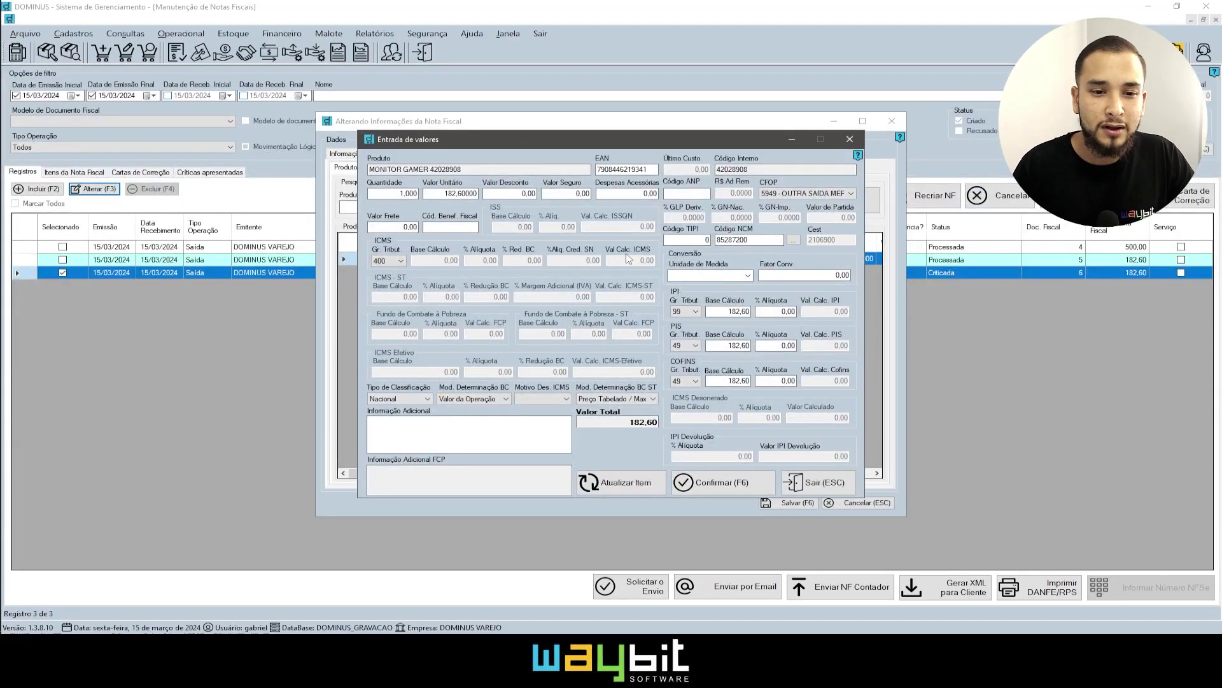
- Enter TELA QUEIMADA as the MONITOR GAMER item's Informação Adicional and confirm the item values
click(511, 169)
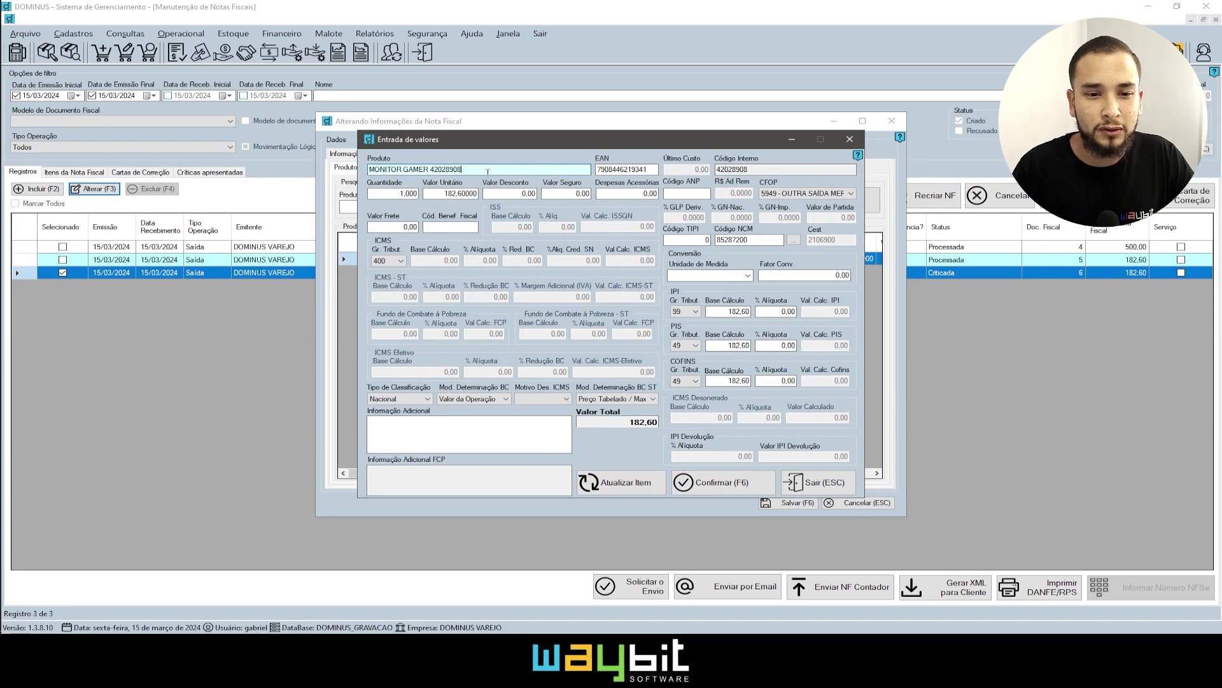
click(459, 434)
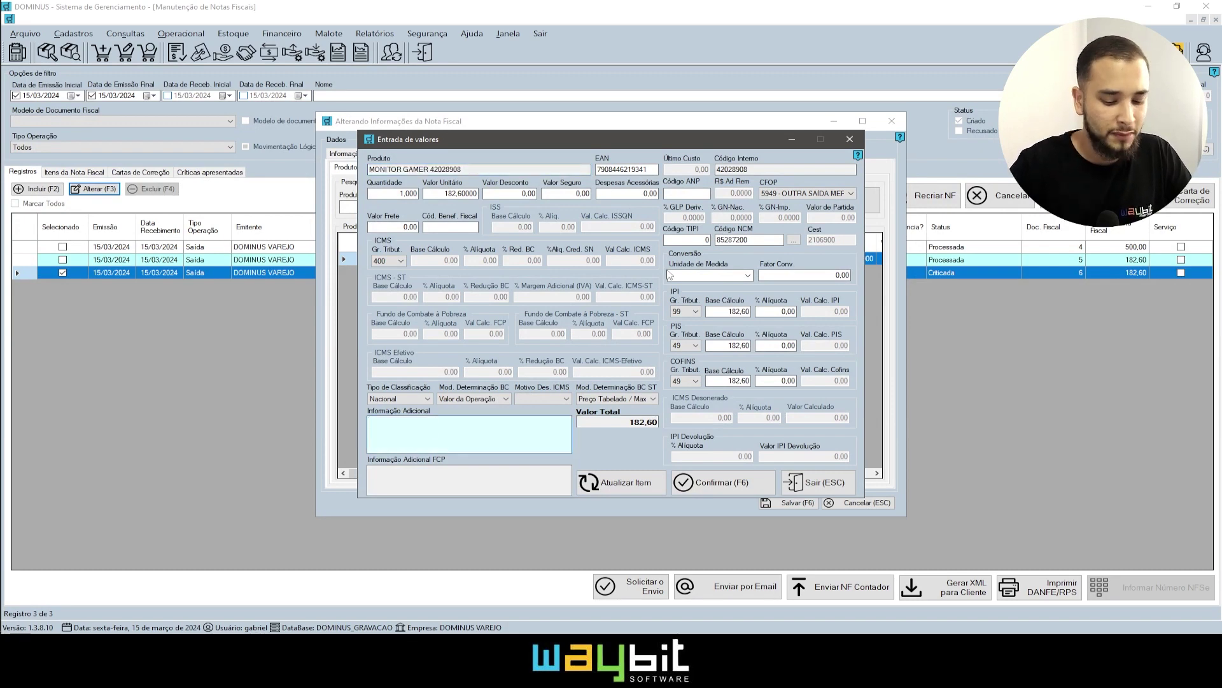
text(TELA)
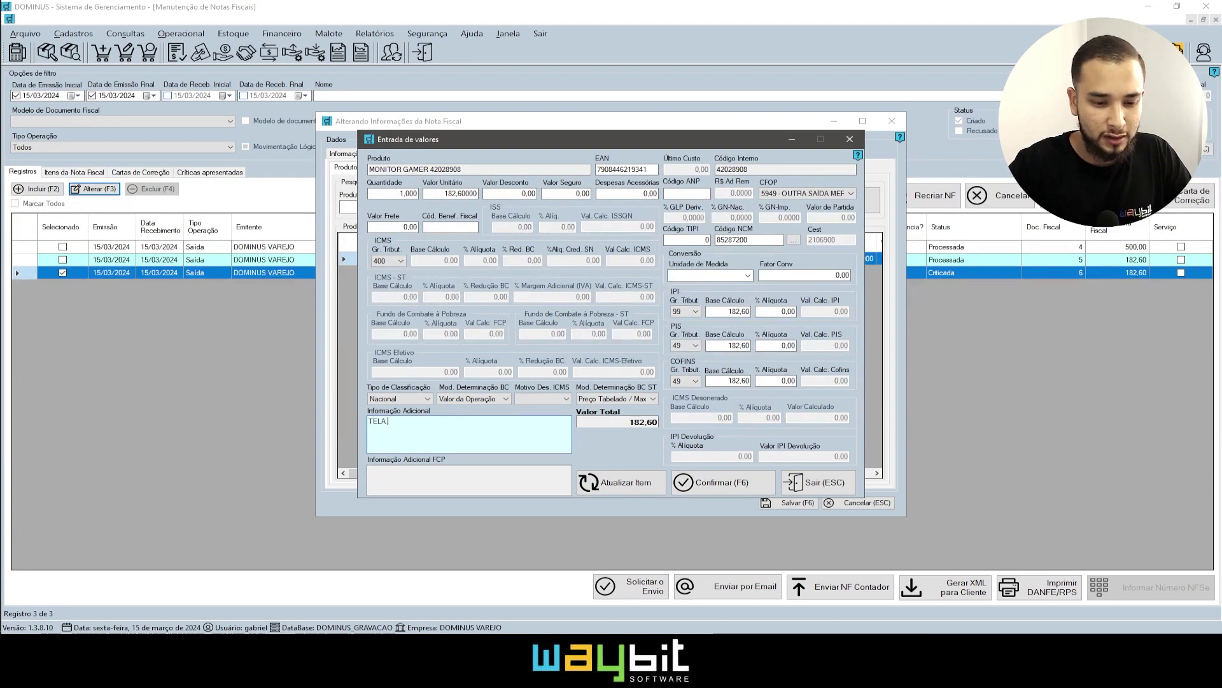
text( QUEIMADA)
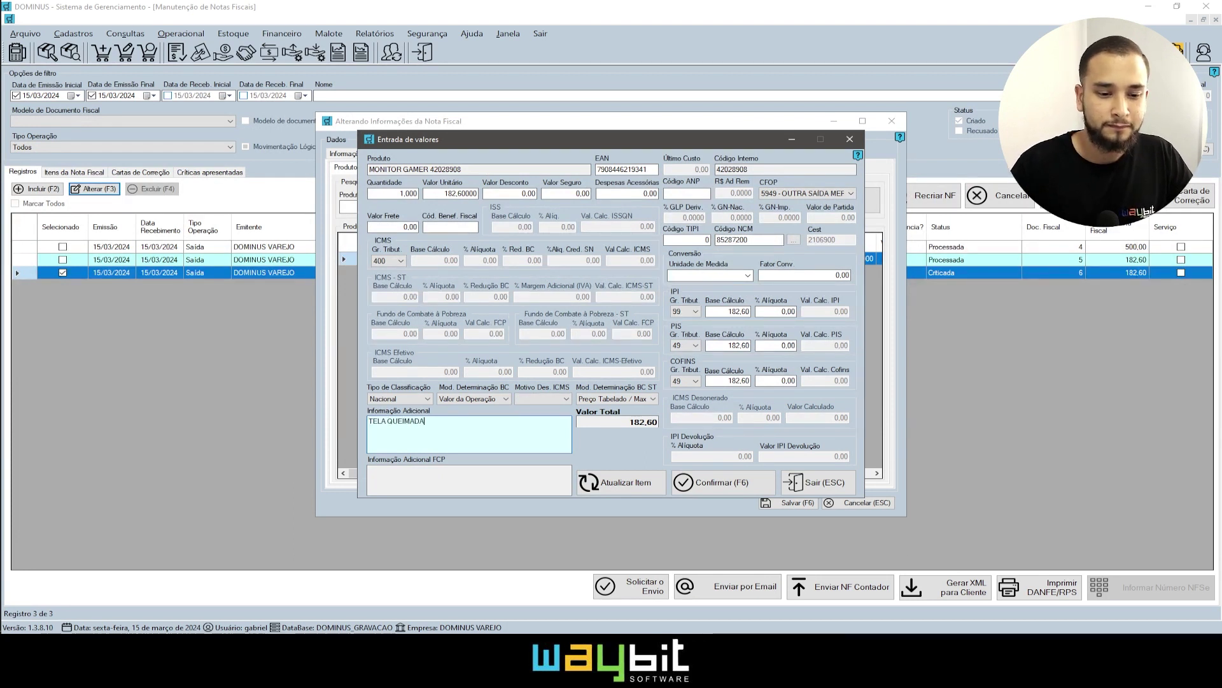
click(755, 482)
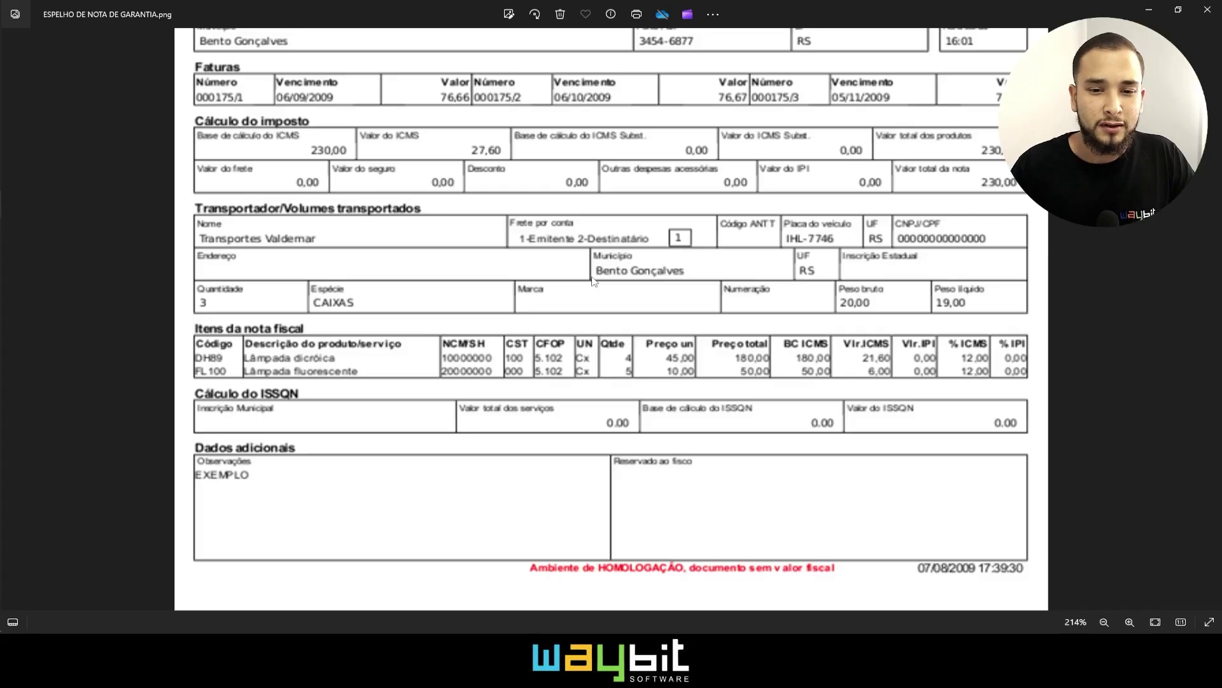
- Review the header, tax and Transportador/Volumes transportados sections of ESPELHO DE NOTA DE GARANTIA.png in the image viewer
scroll(612, 249, up, 2)
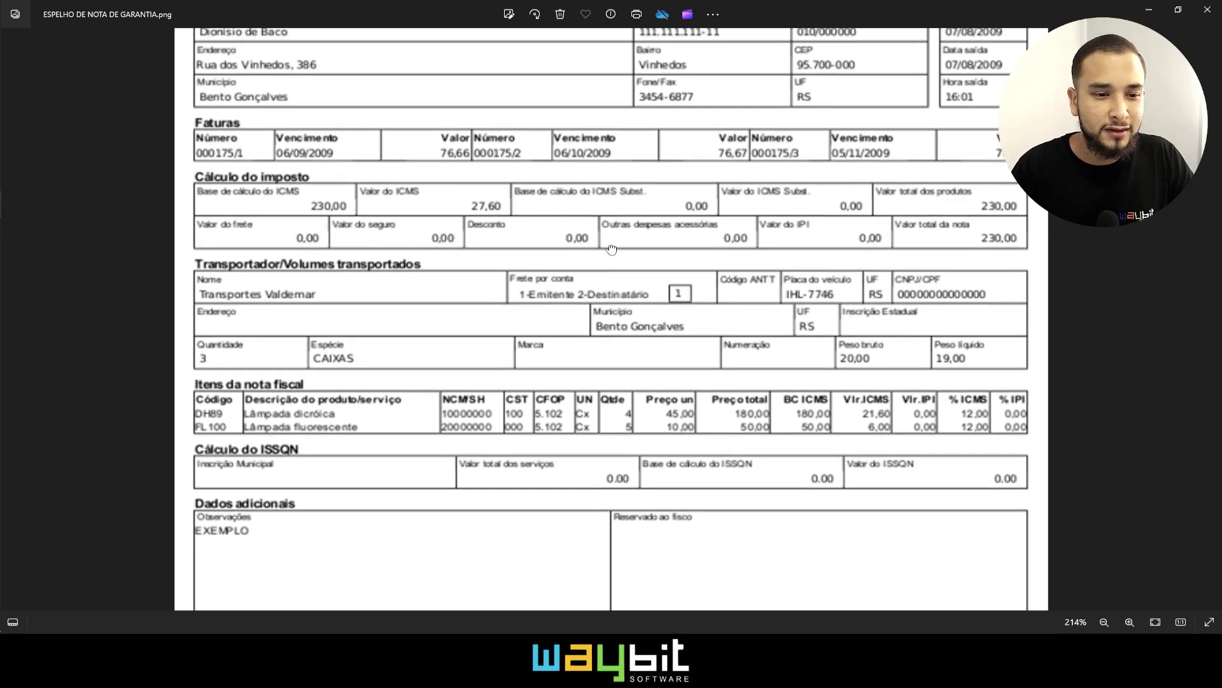
scroll(611, 249, up, 8)
scroll(595, 184, down, 8)
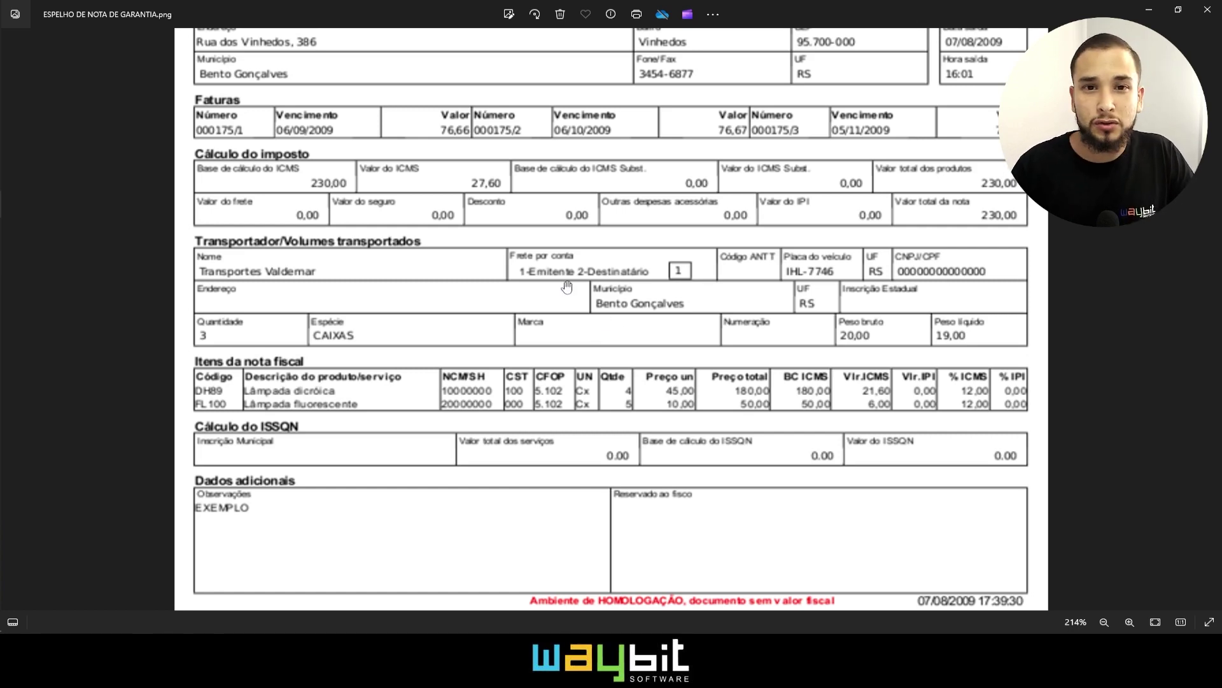
- Switch back to DOMINUS and set the invoice's Venda Presencial to Operação não presencial - Outros
key(alt+Tab)
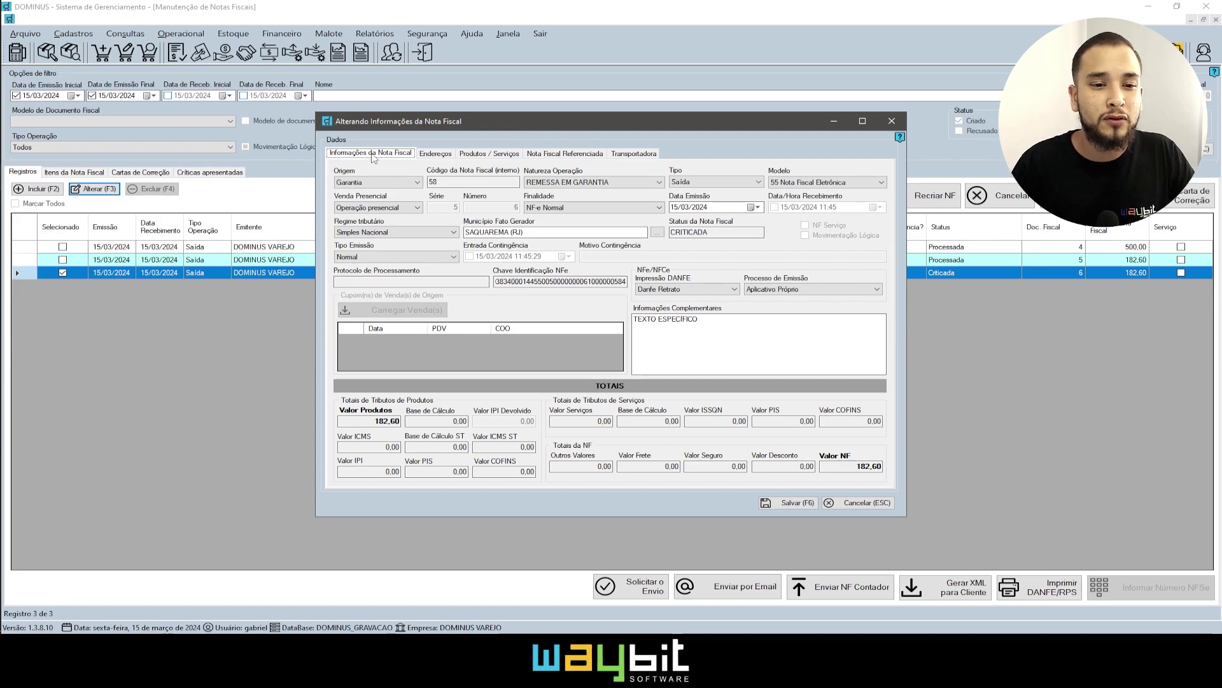
click(422, 208)
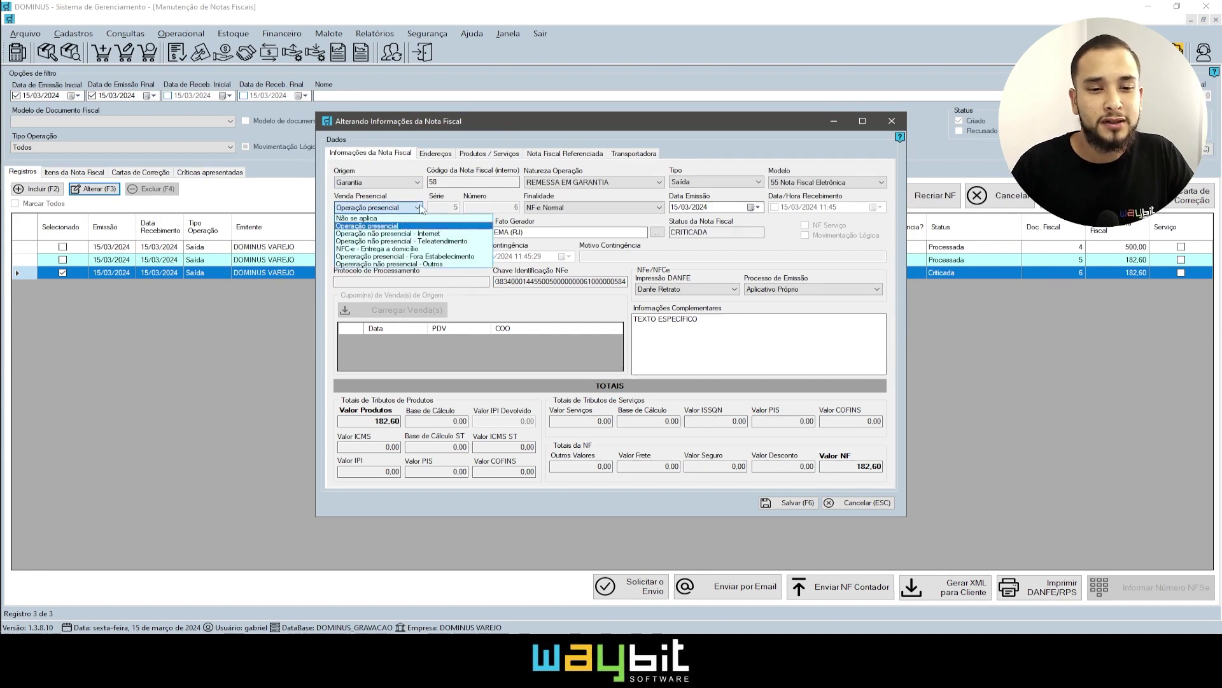
click(424, 265)
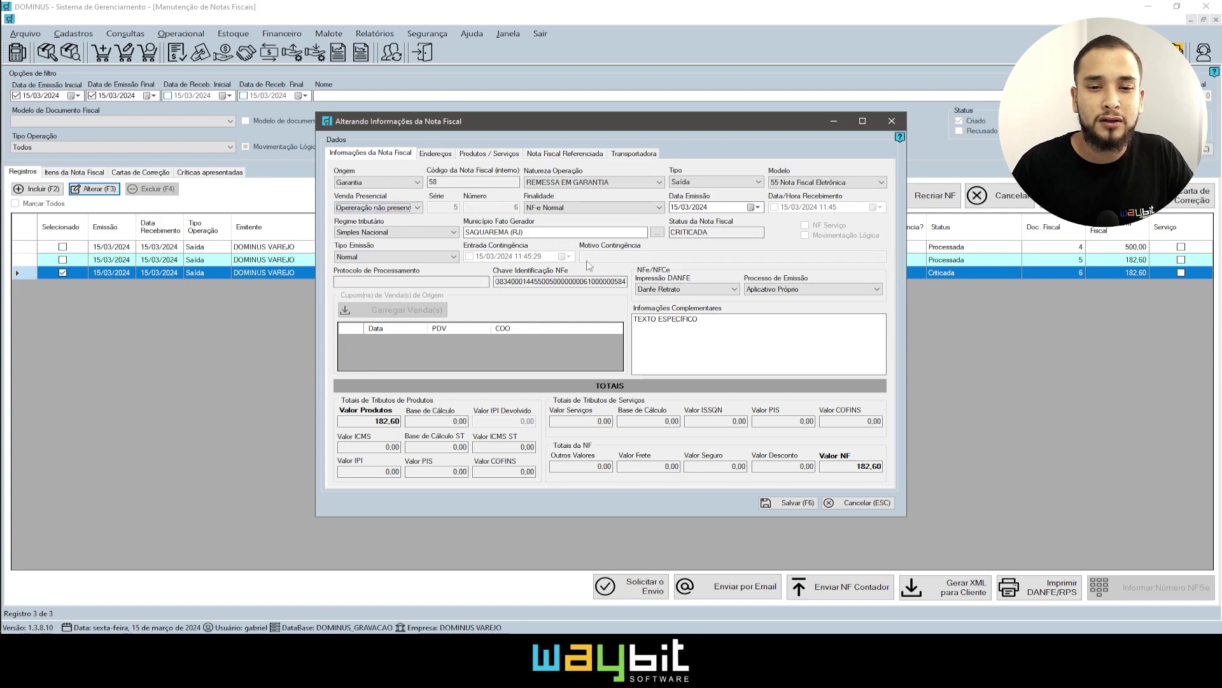
- Set the invoice's Modalidade de Frete to Contratação por conta do Destinatário (FOB) and enable Registrar informações de transportadora
click(639, 154)
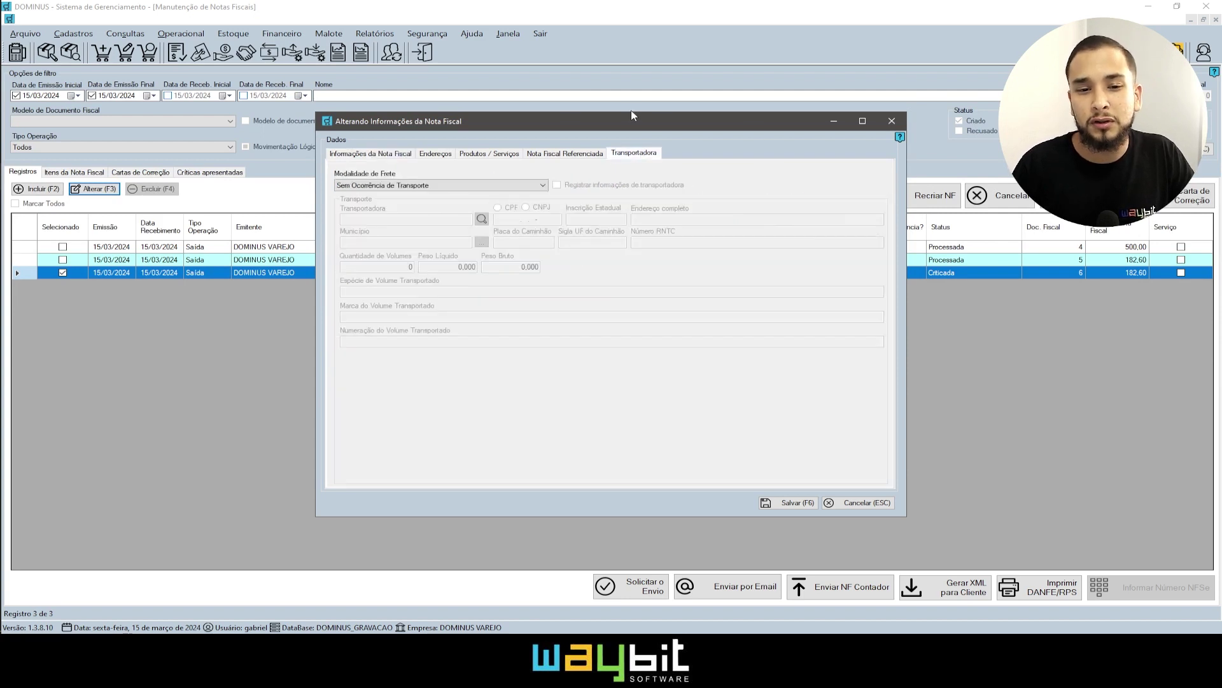
click(524, 187)
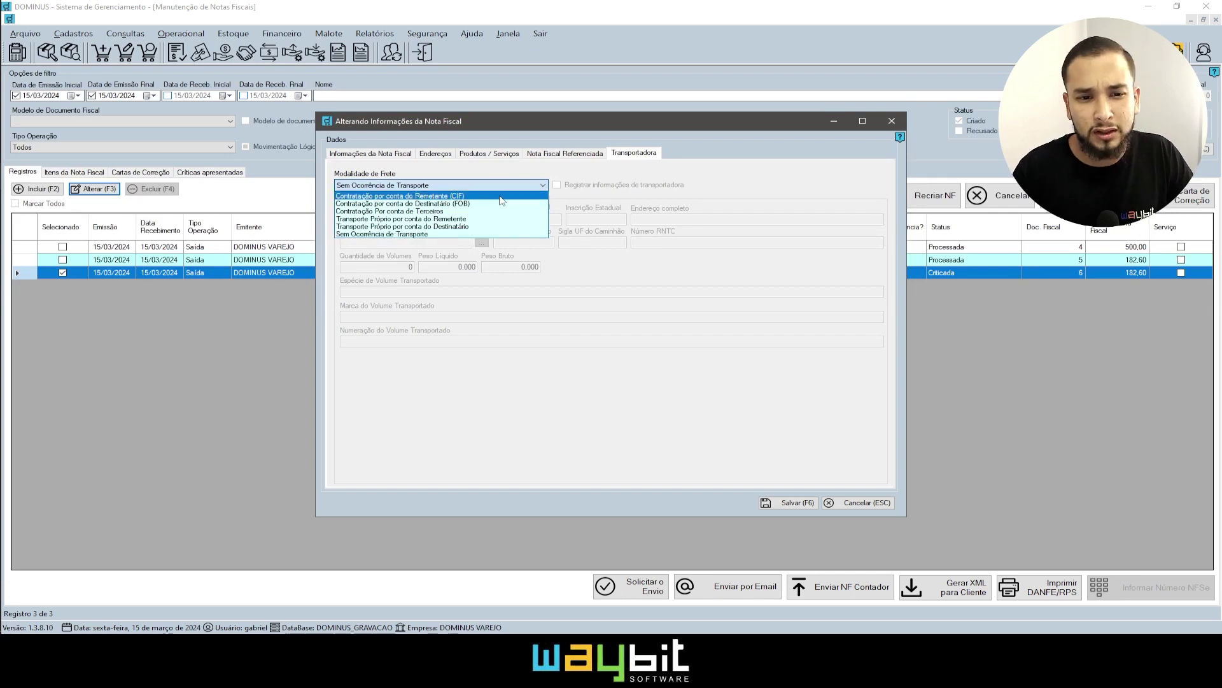
click(503, 204)
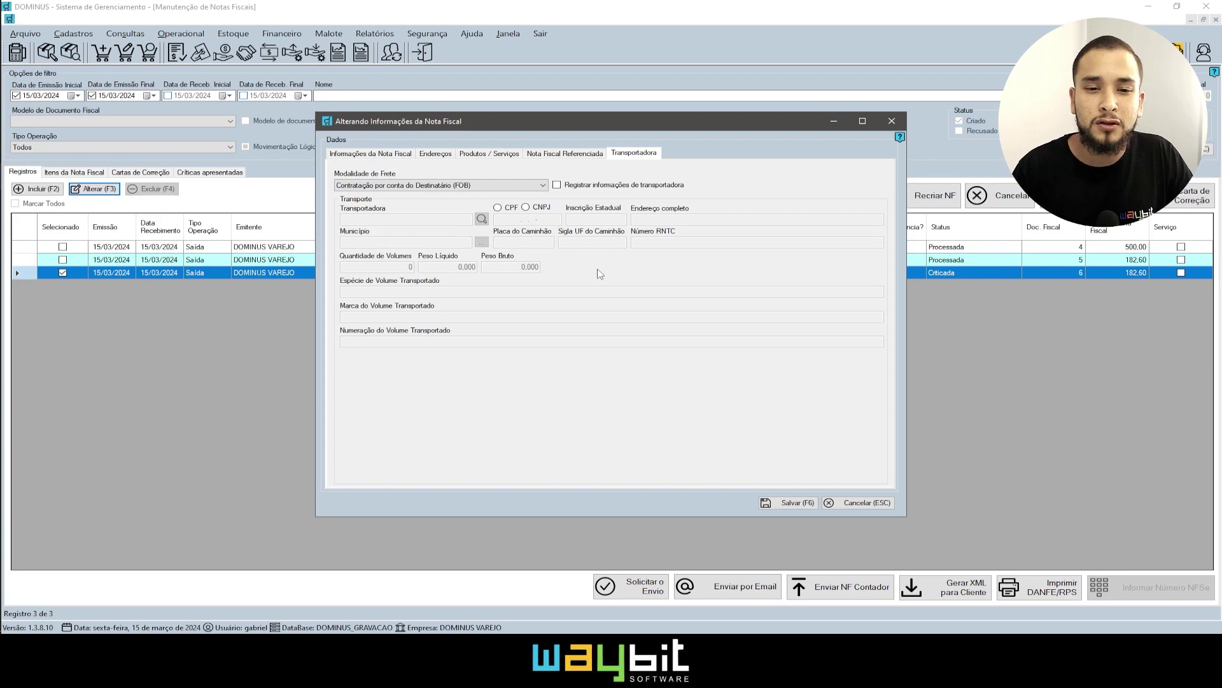
click(581, 186)
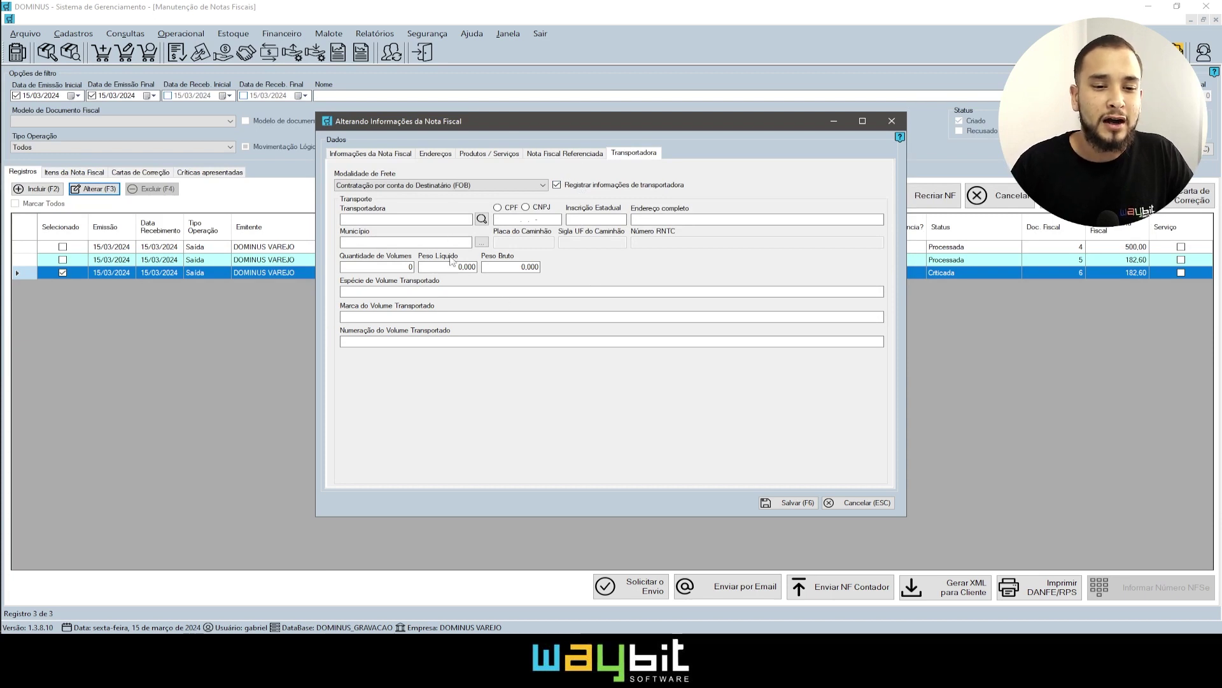
- Search for TRANSPORTADOR in the Transportadora field and select TRANSPORTADORA as the invoice's carrier
click(453, 221)
text(TRANSPORTADOR)
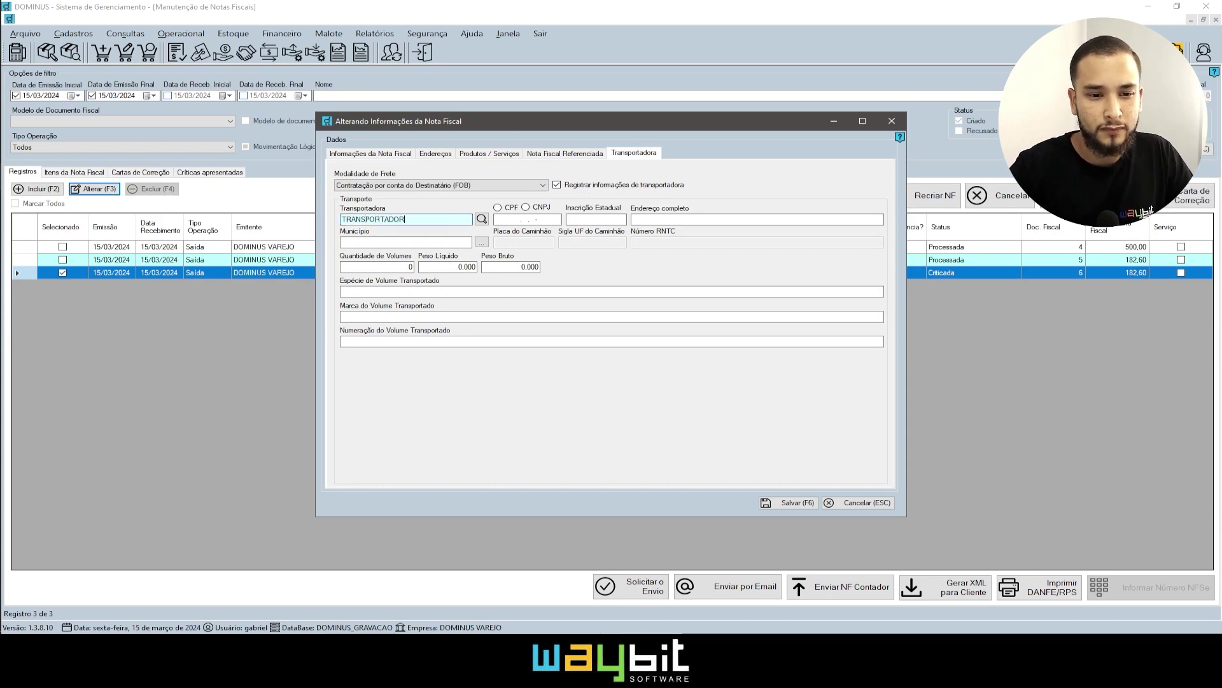
key(Return)
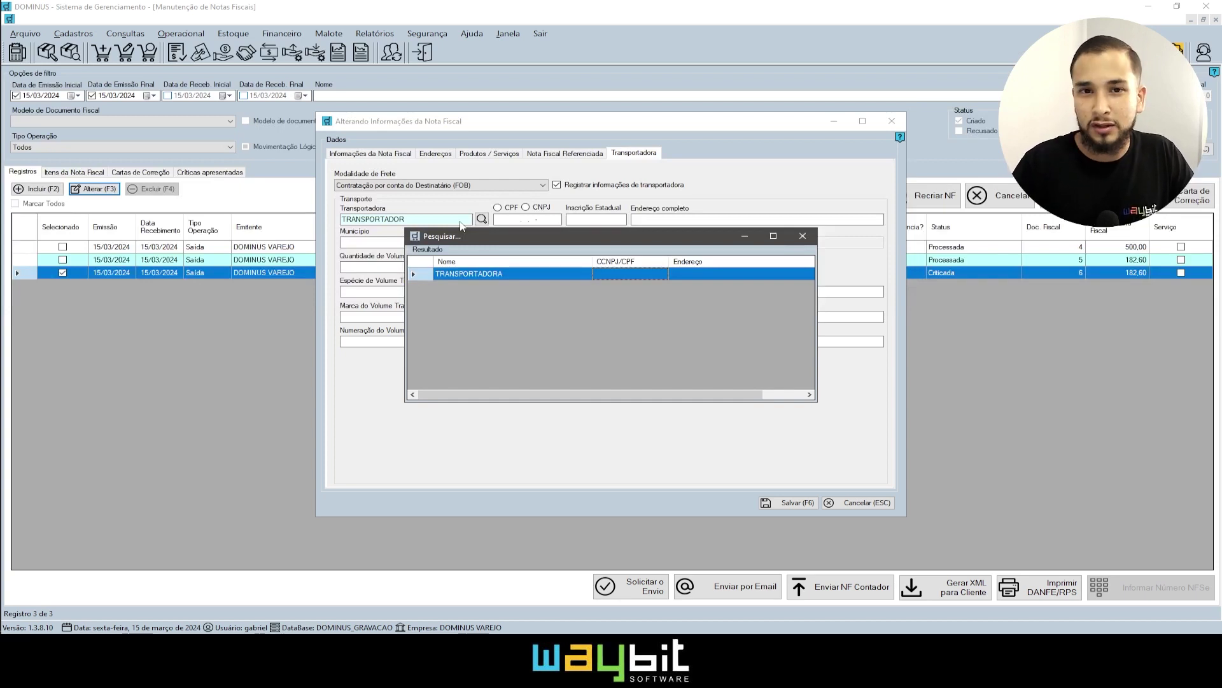
key(Return)
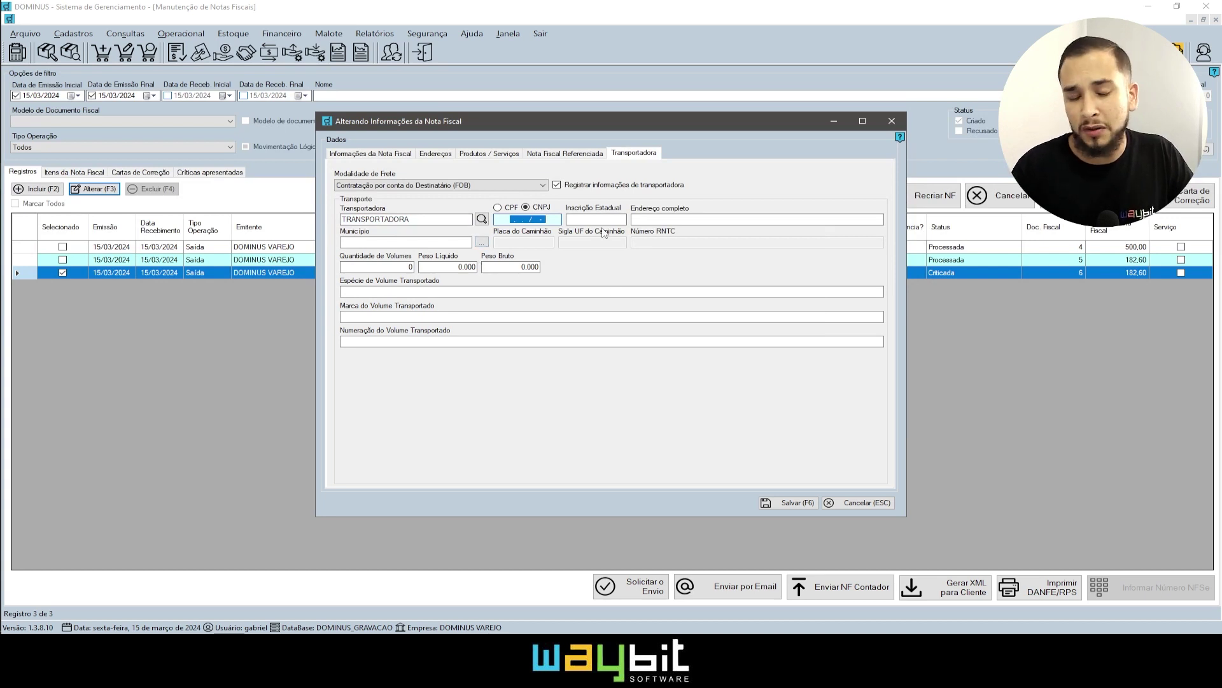
- Fill in the carrier's CNPJ, Inscrição Estadual number and complete address
text(1)
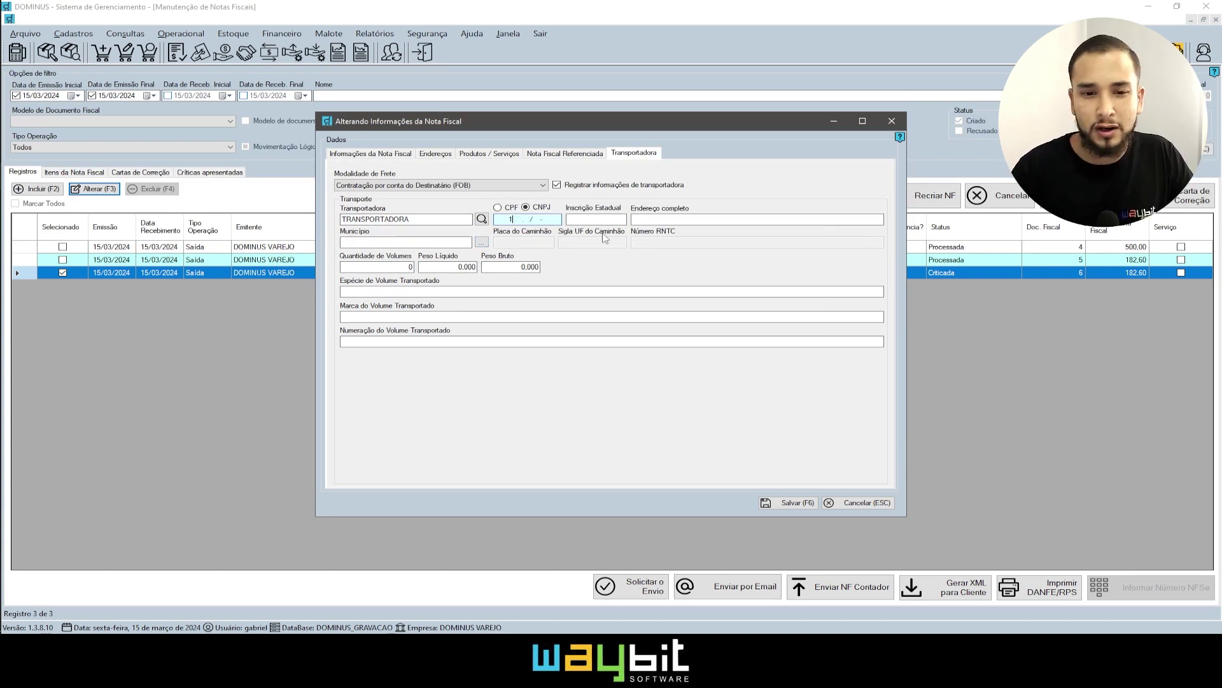
text(1.111.111/1111-11)
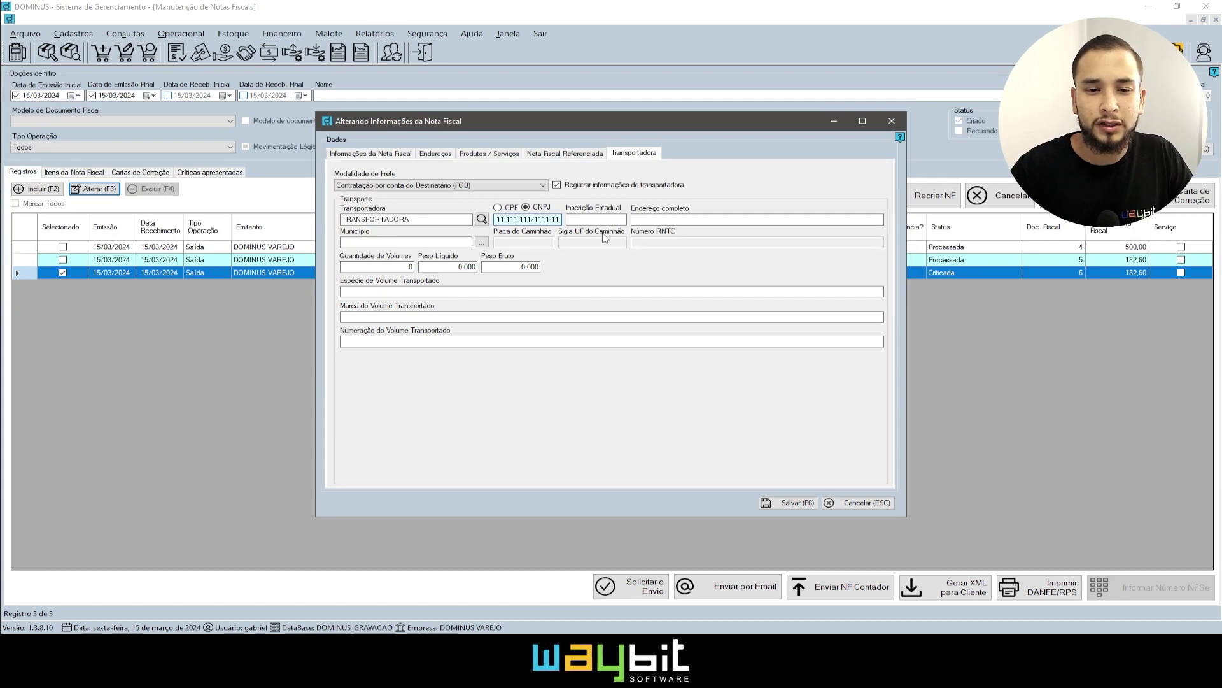
key(Tab)
text(1)
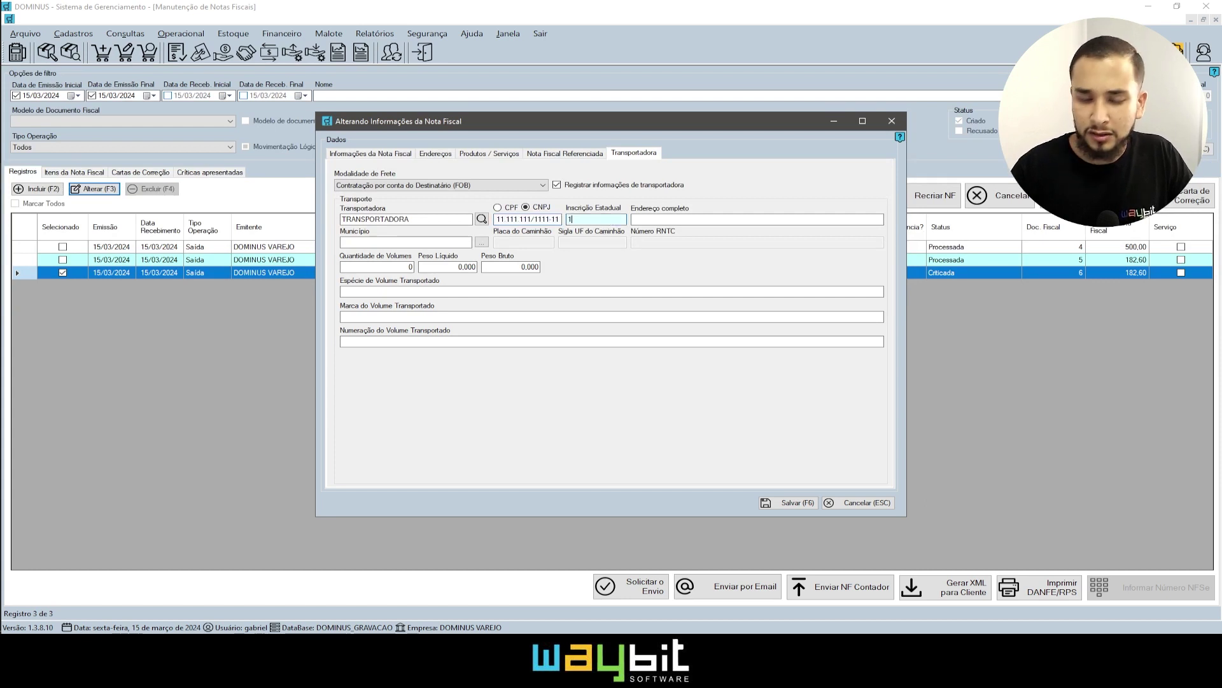
text(213133)
click(765, 220)
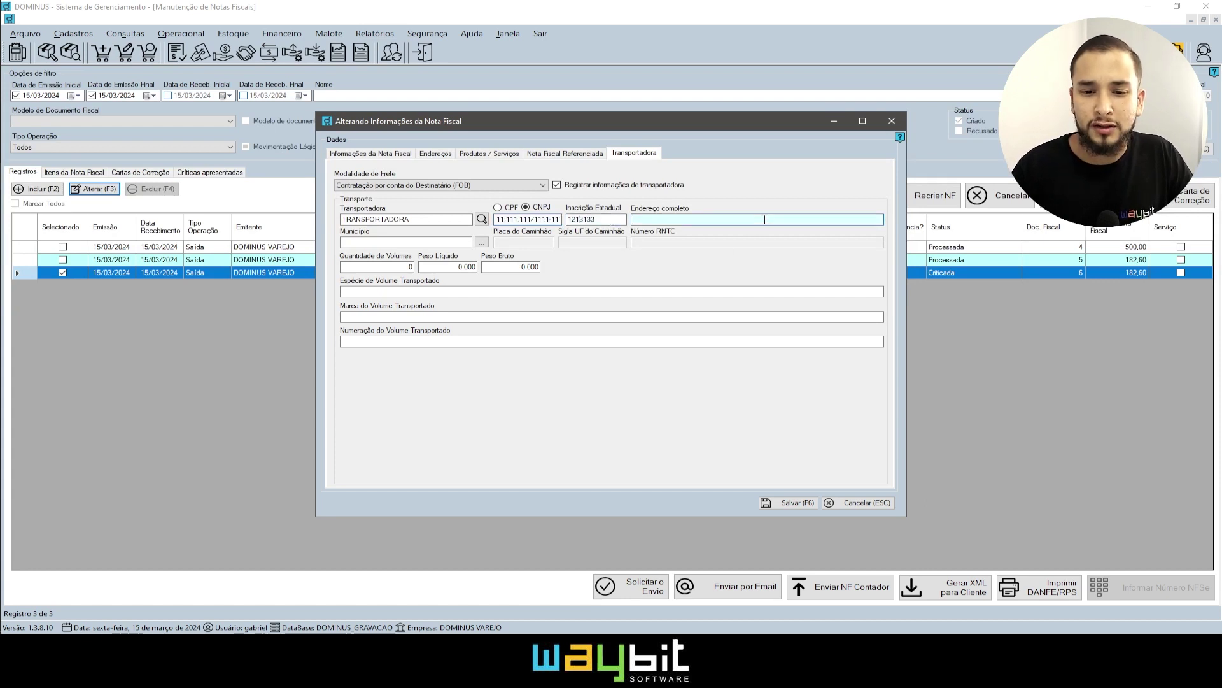
text(RUA )
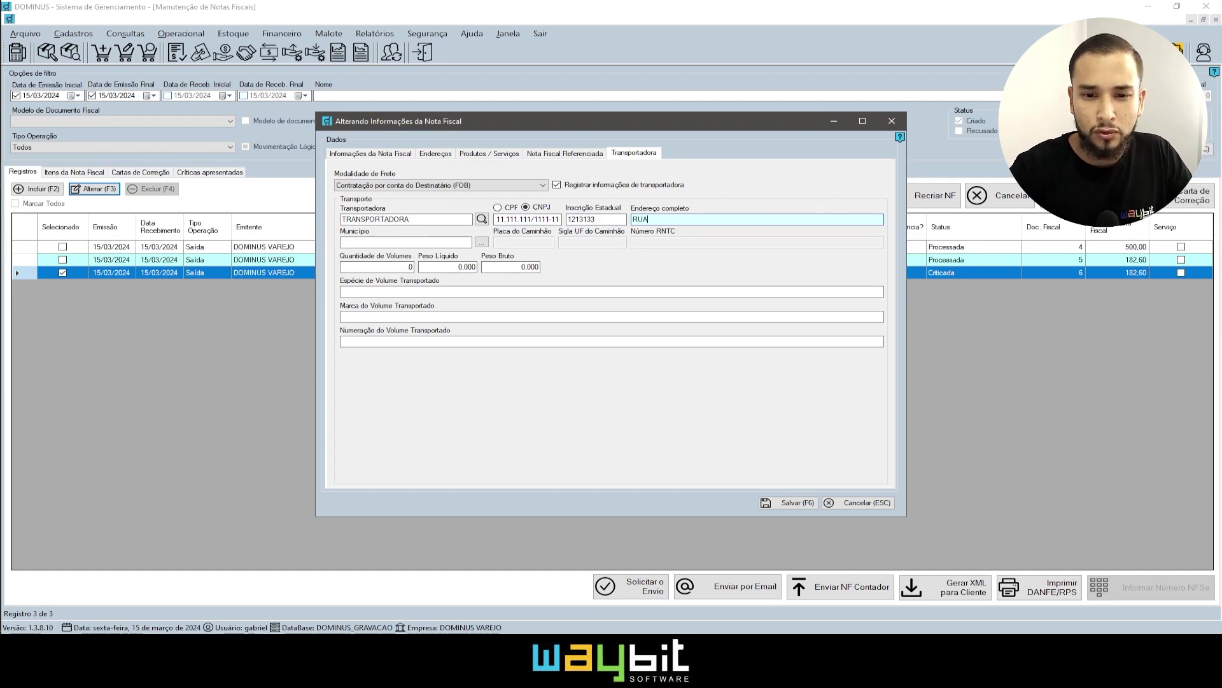
text(1)
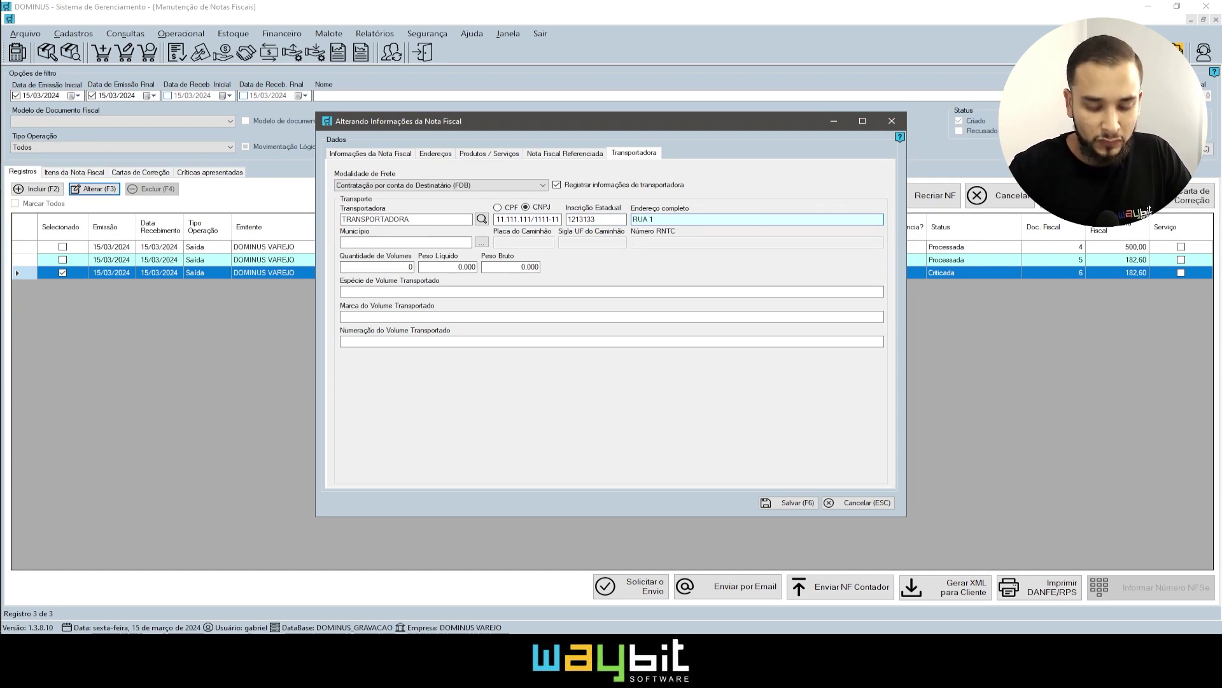
text(, 50)
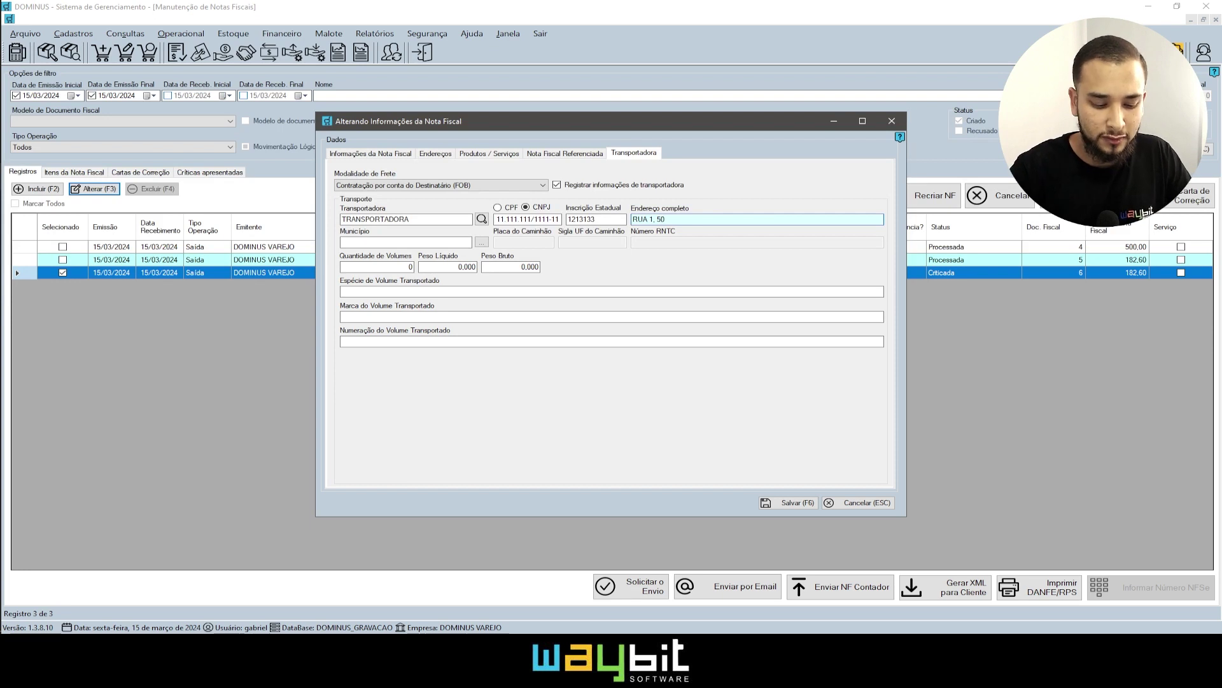
text(, BAIRRO)
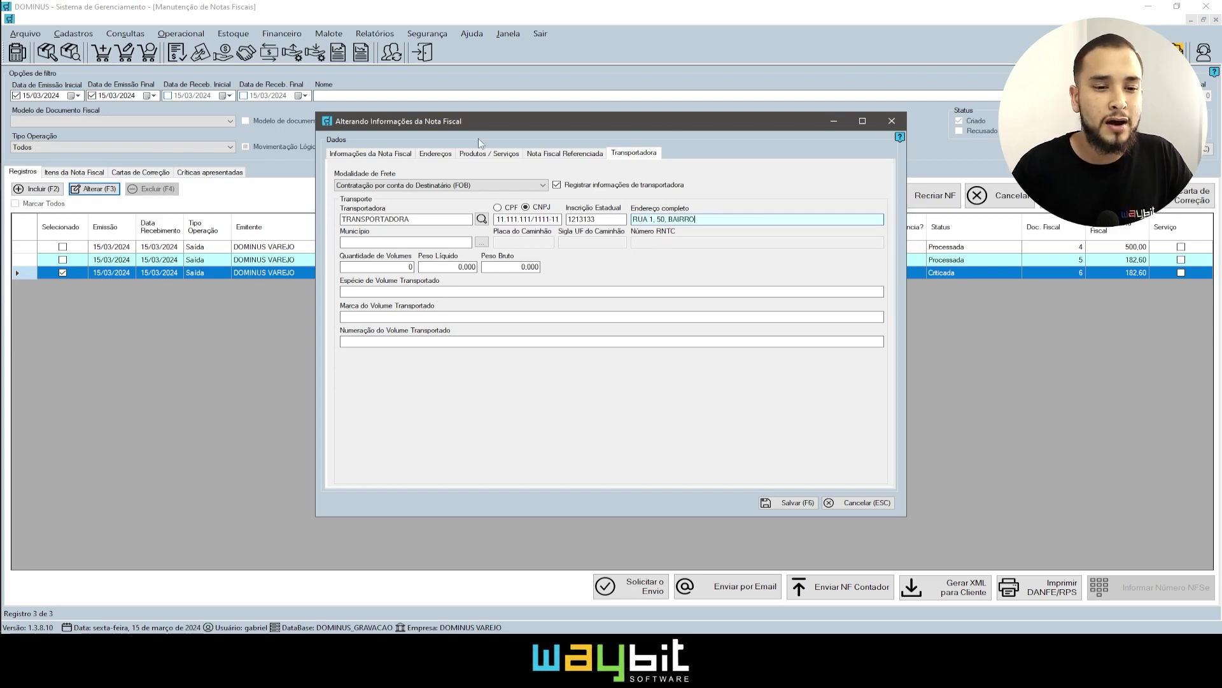
- Set the carrier's Município to SAQUAREMA (RJ) and move on to the volume and weight fields
click(373, 241)
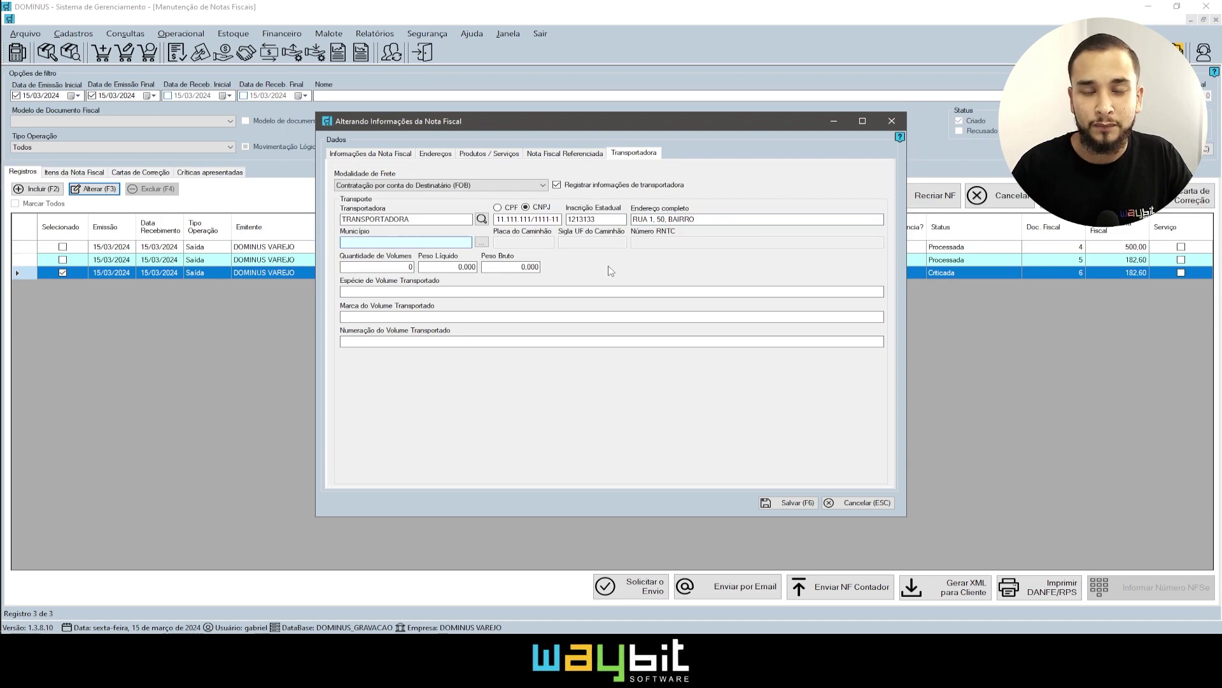
text(SAQ)
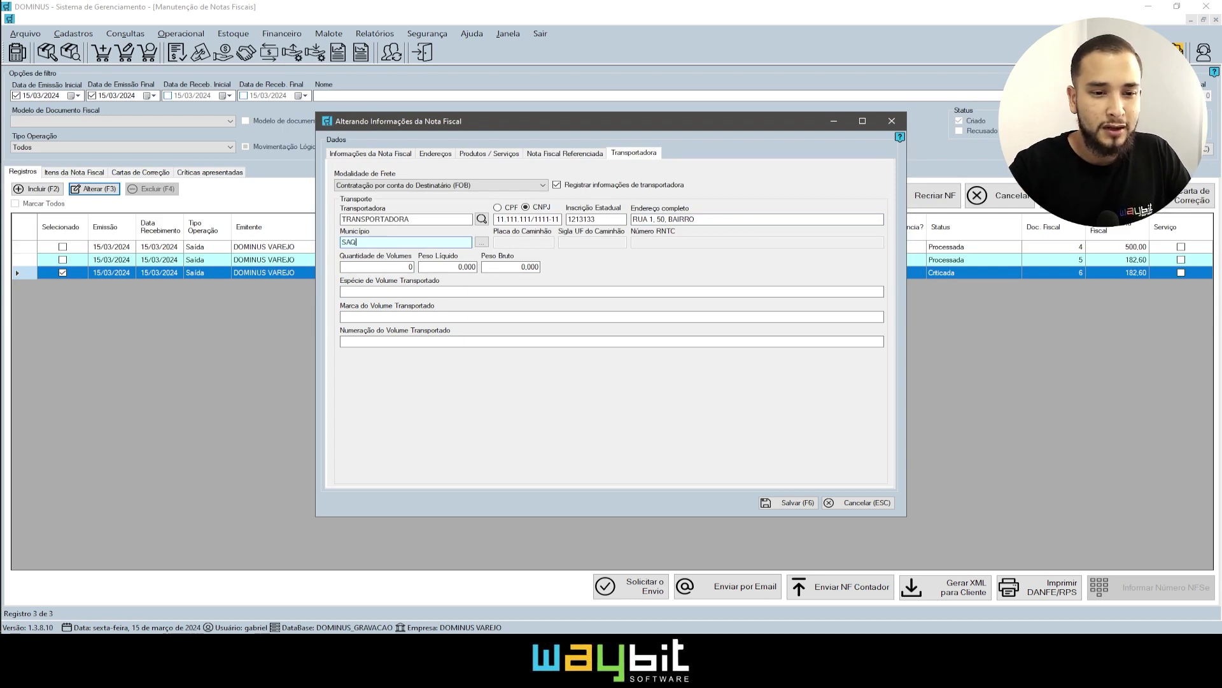
text(UAREMA)
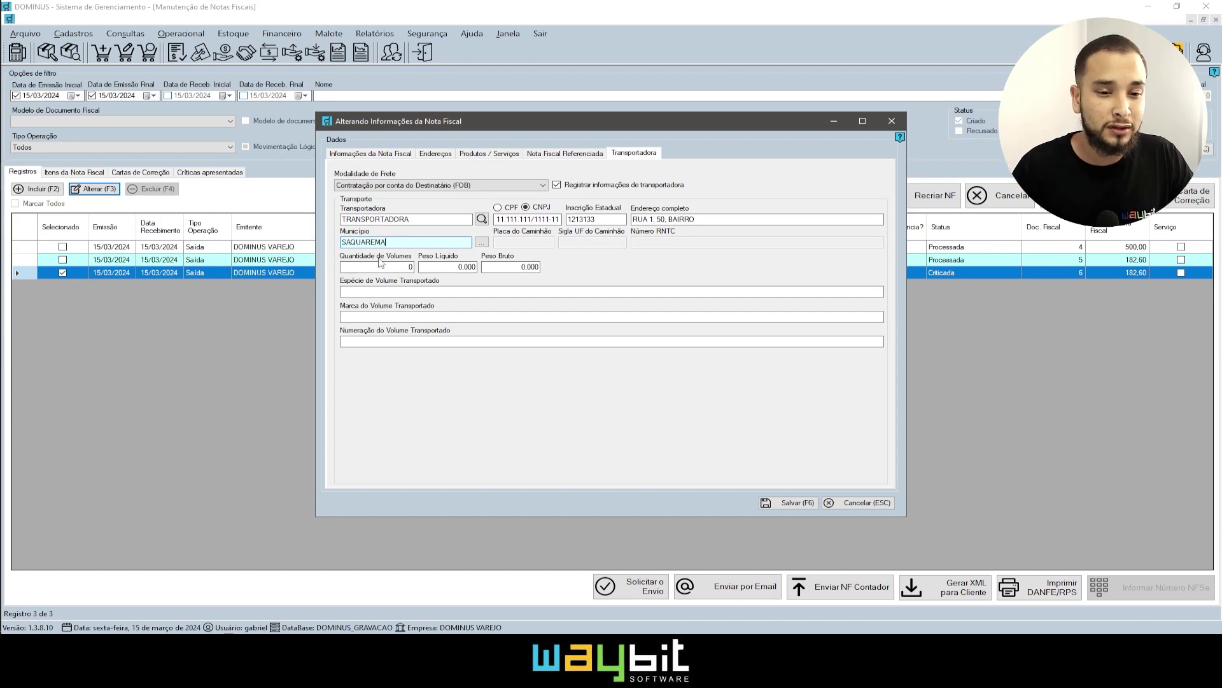
key(BackSpace)
key(BackSpace)
key(BackSpace)
key(BackSpace)
key(BackSpace)
key(BackSpace)
key(BackSpace)
key(BackSpace)
key(BackSpace)
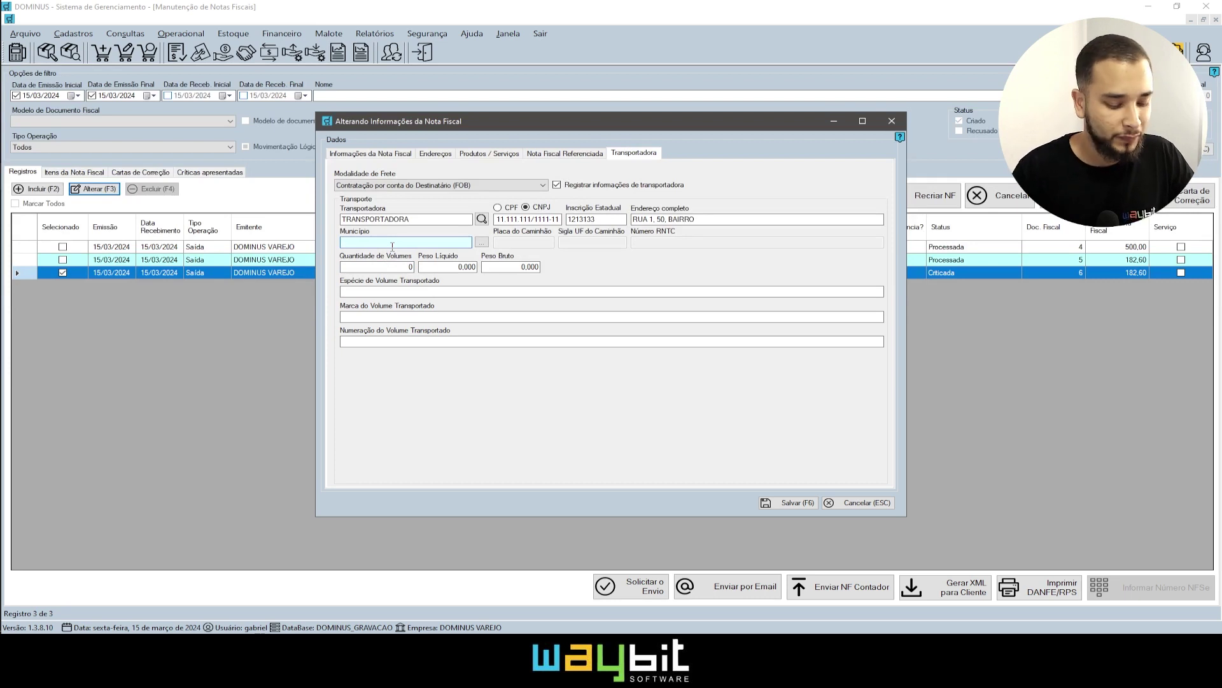
text(SAQUAREMA)
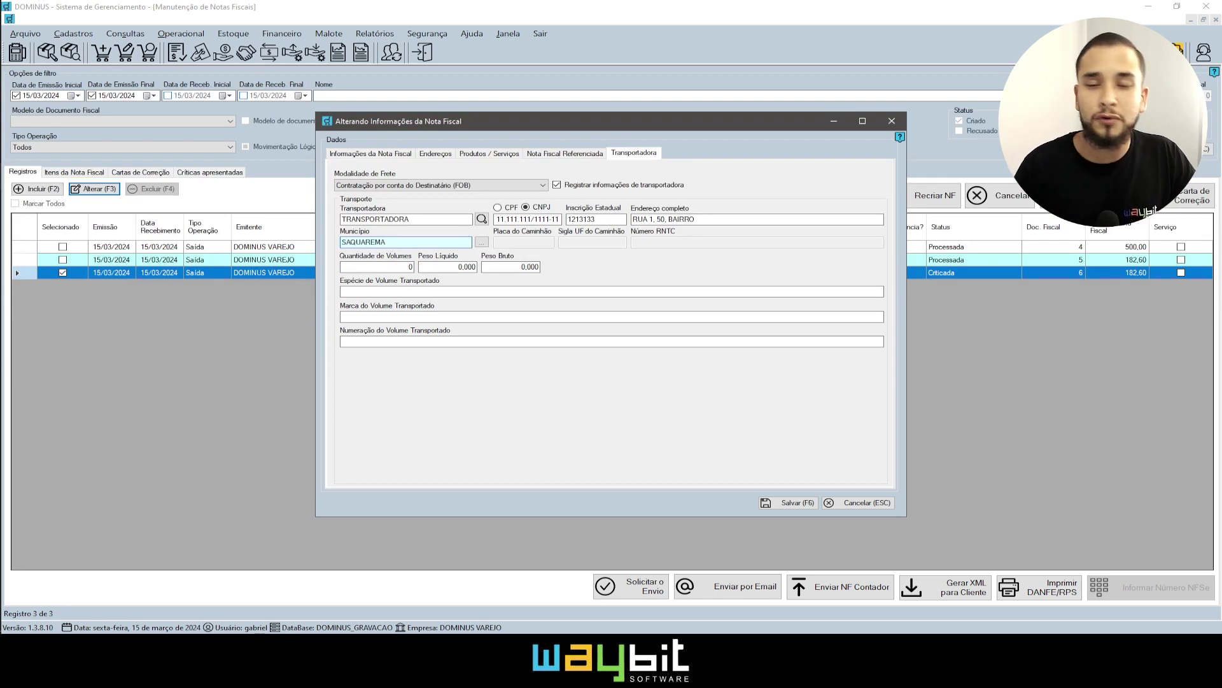
key(Tab)
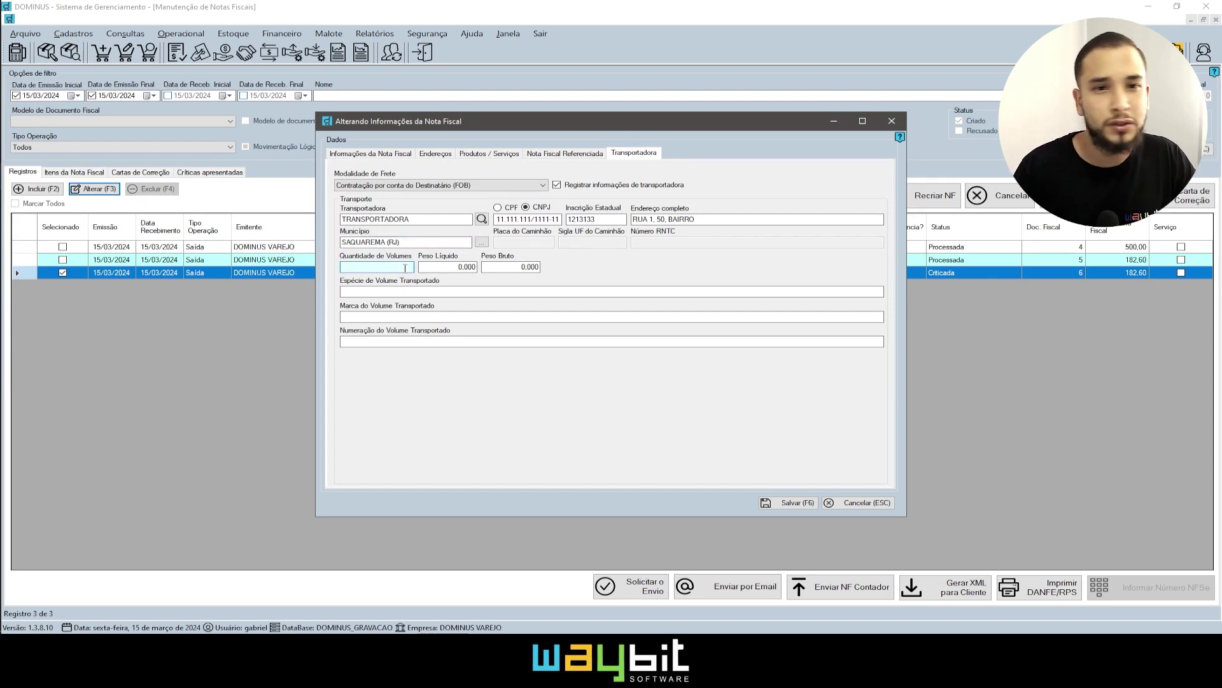
key(Tab)
key(Tab)
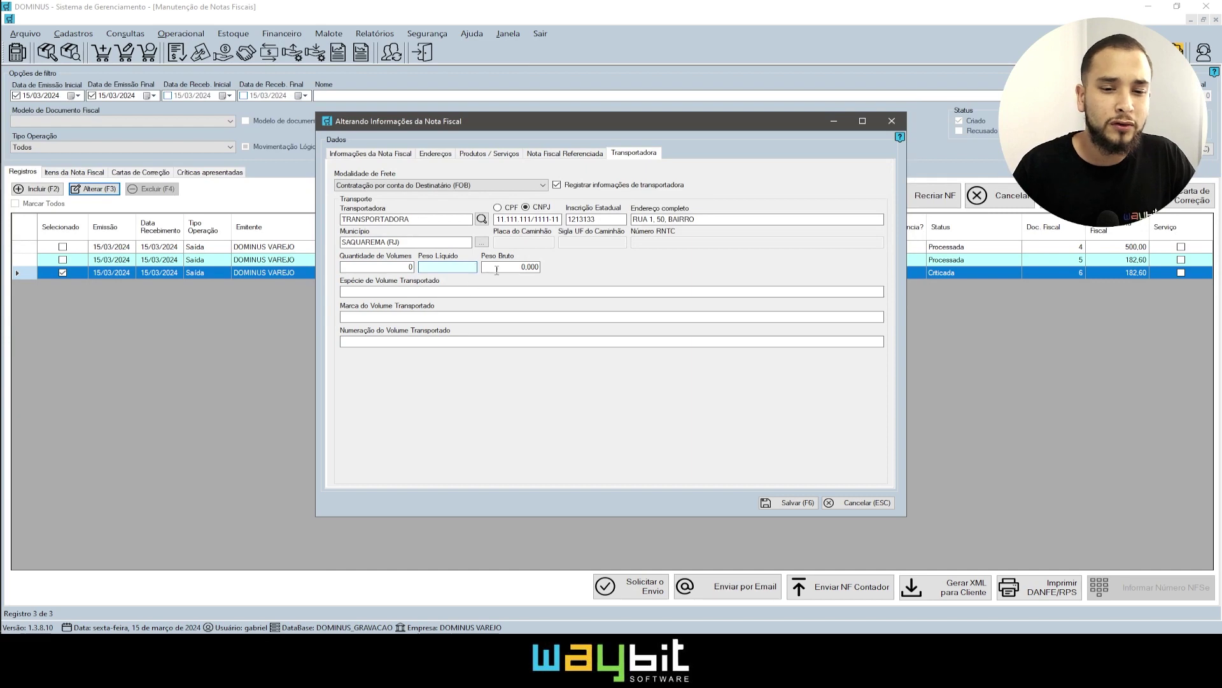
- Compare the invoice's carrier fields with the Transportador/Volumes transportados section of the supplier's example note
click(453, 292)
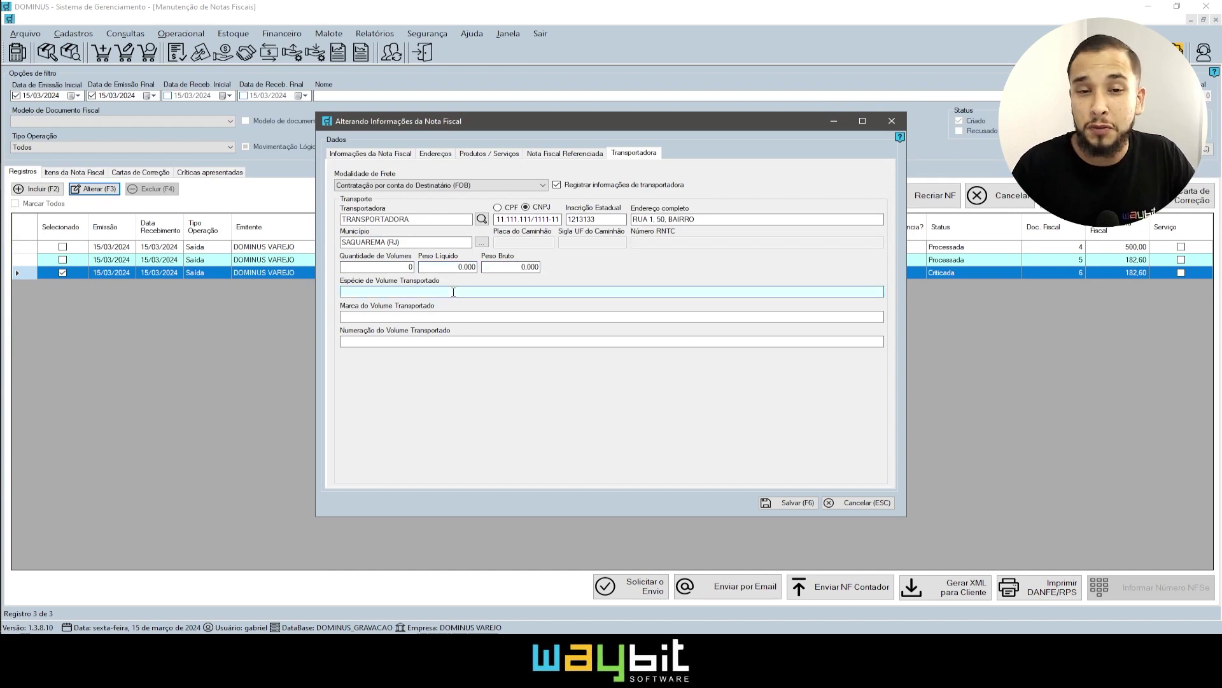
key(alt+Tab)
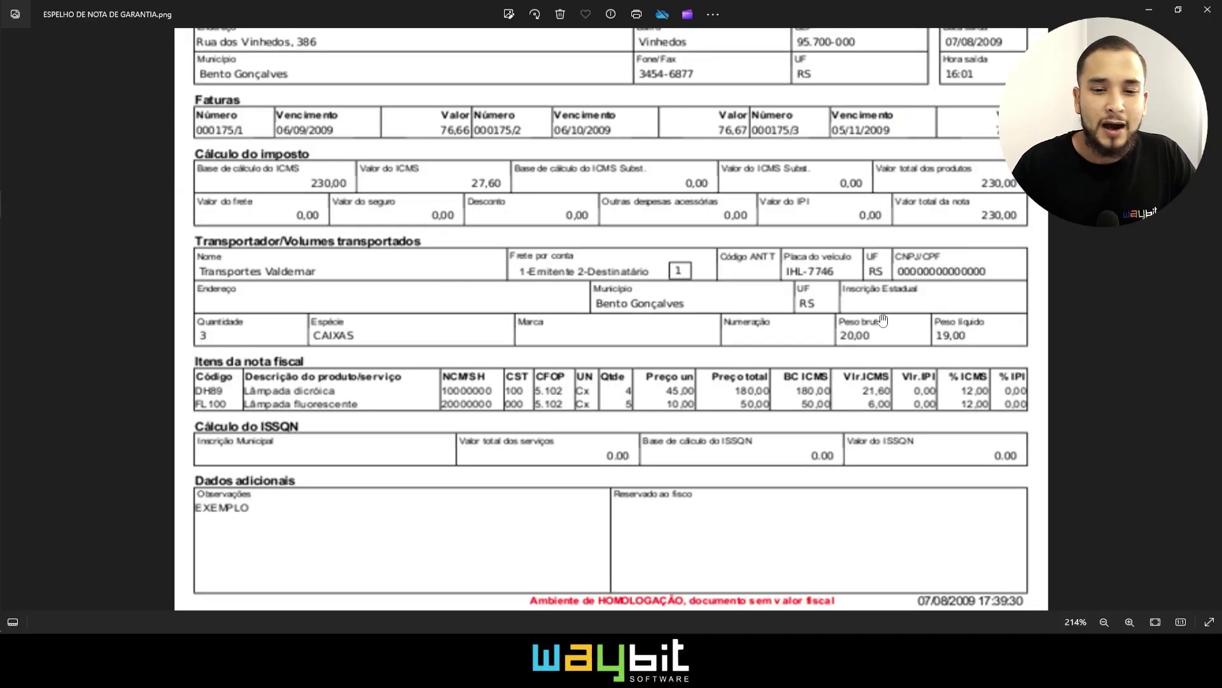
scroll(875, 289, up, 1)
scroll(883, 266, down, 1)
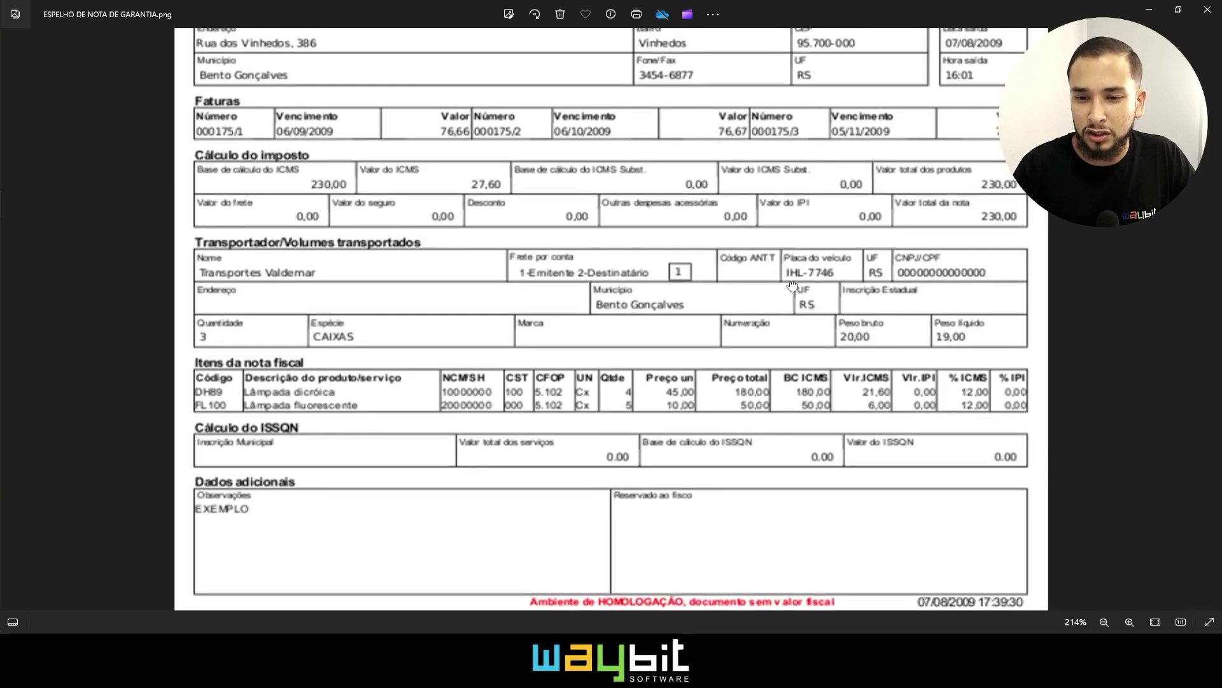
scroll(792, 286, down, 1)
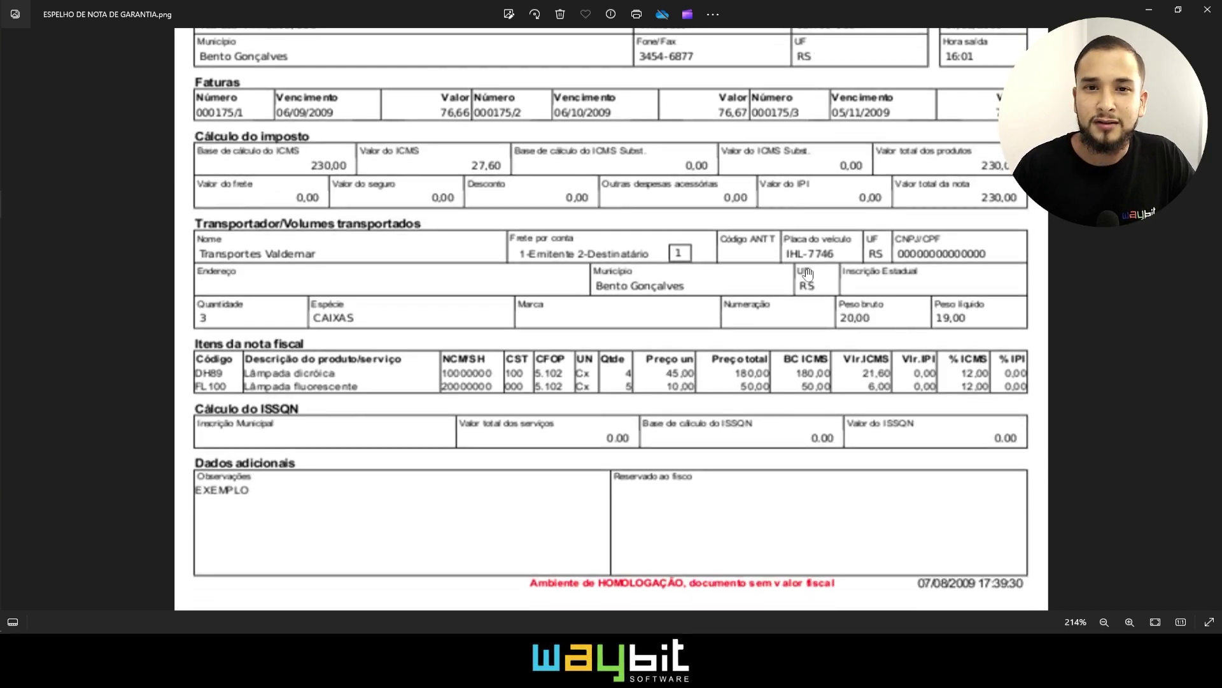
key(alt+Tab)
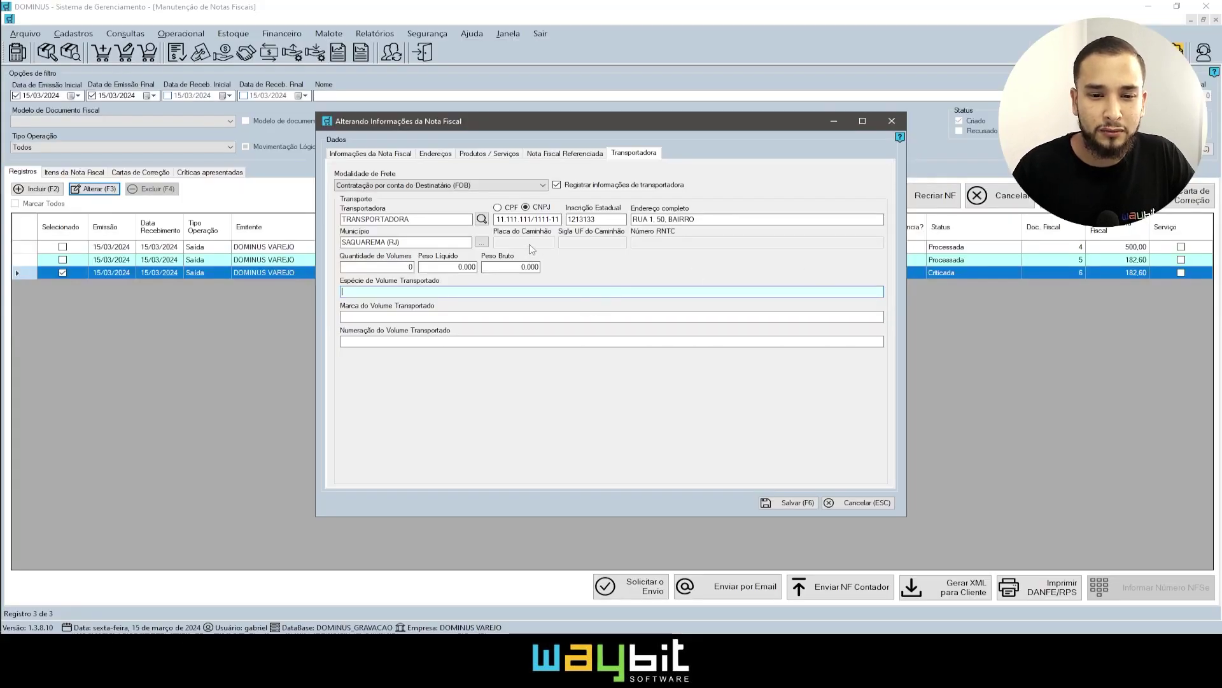
click(738, 220)
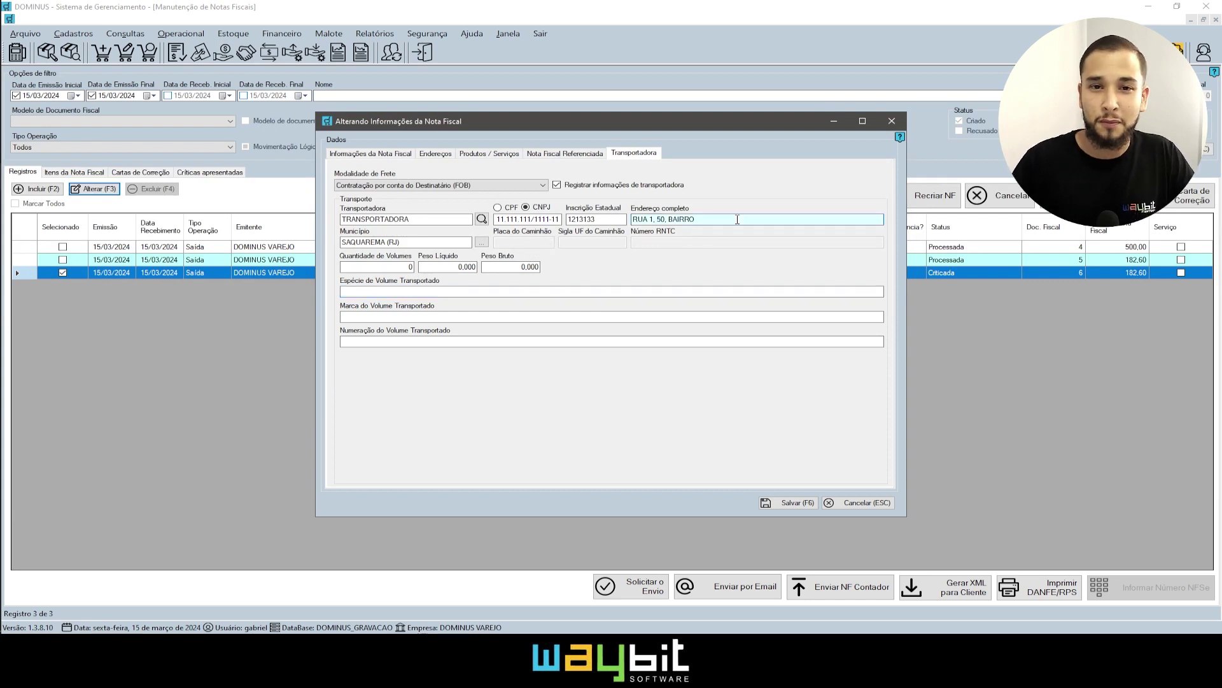
- Copy the example's volume data into the invoice: Quantidade de Volumes 3, Peso Líquido 19 and Peso Bruto 20
click(382, 267)
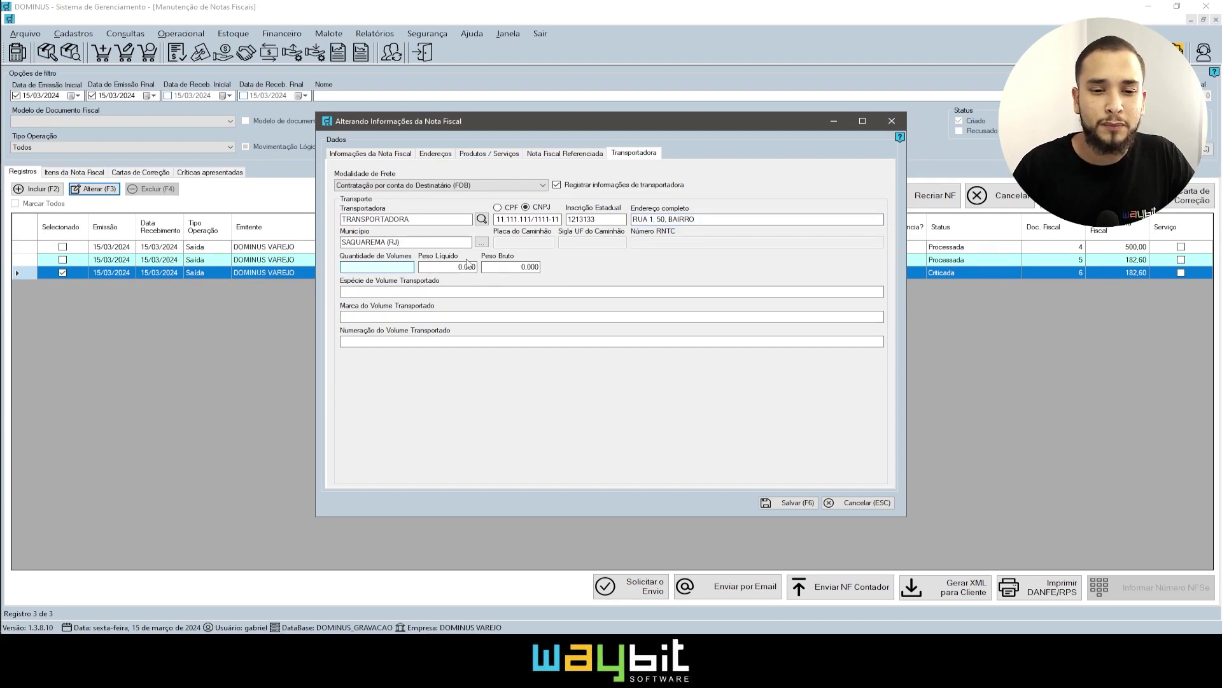
key(alt+Tab)
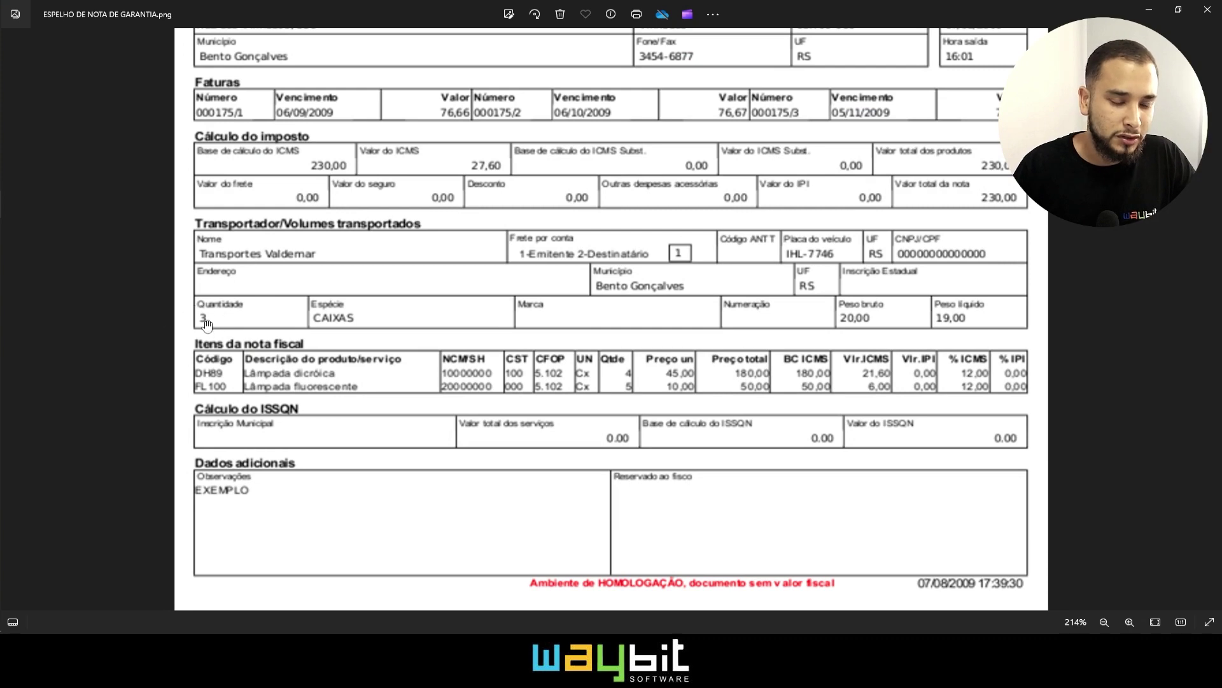
key(alt+Tab)
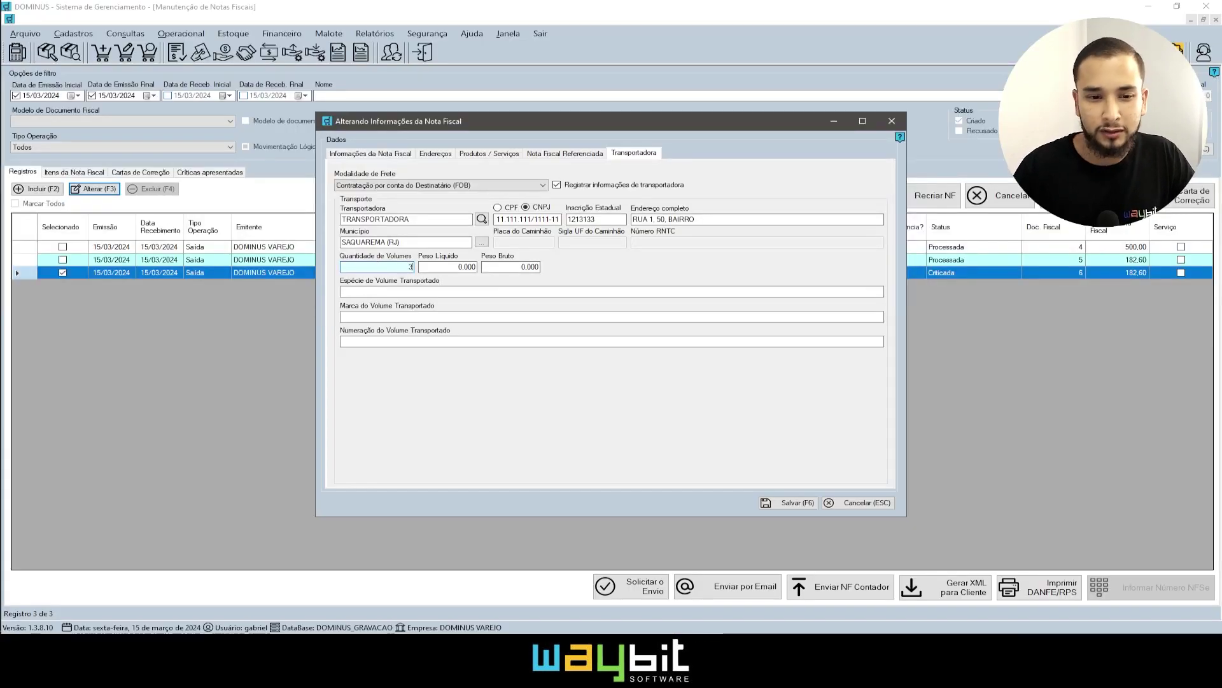
key(alt+Tab)
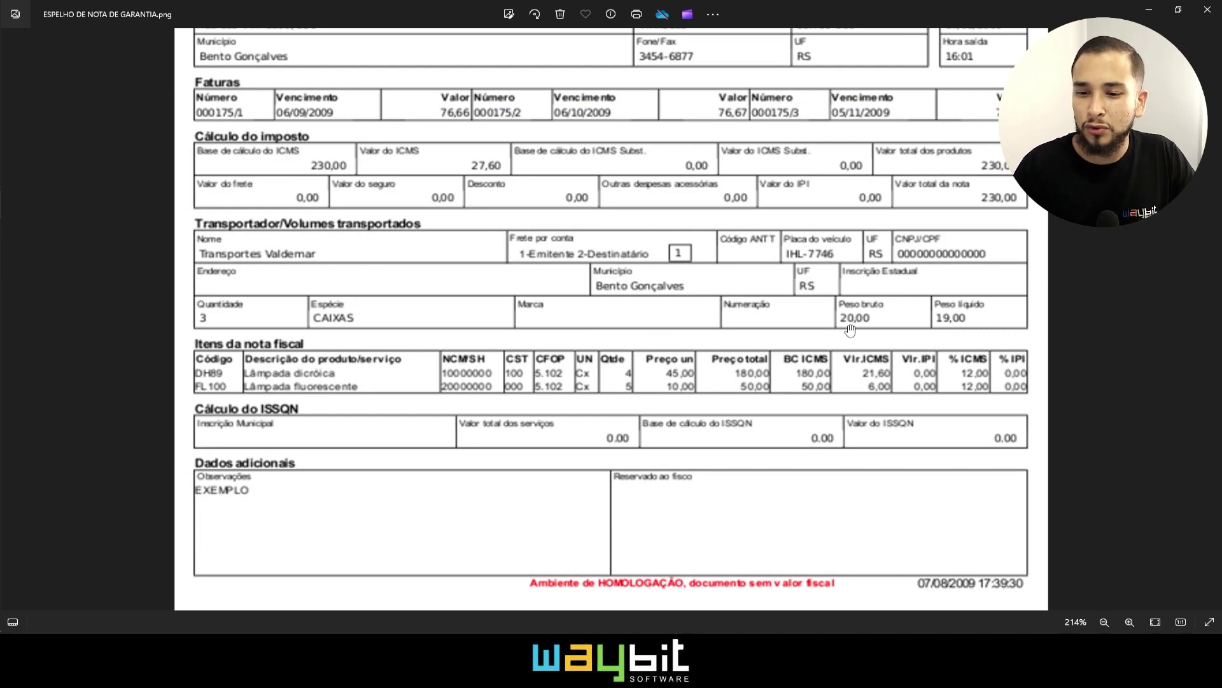
key(alt+Tab)
text(3)
click(436, 268)
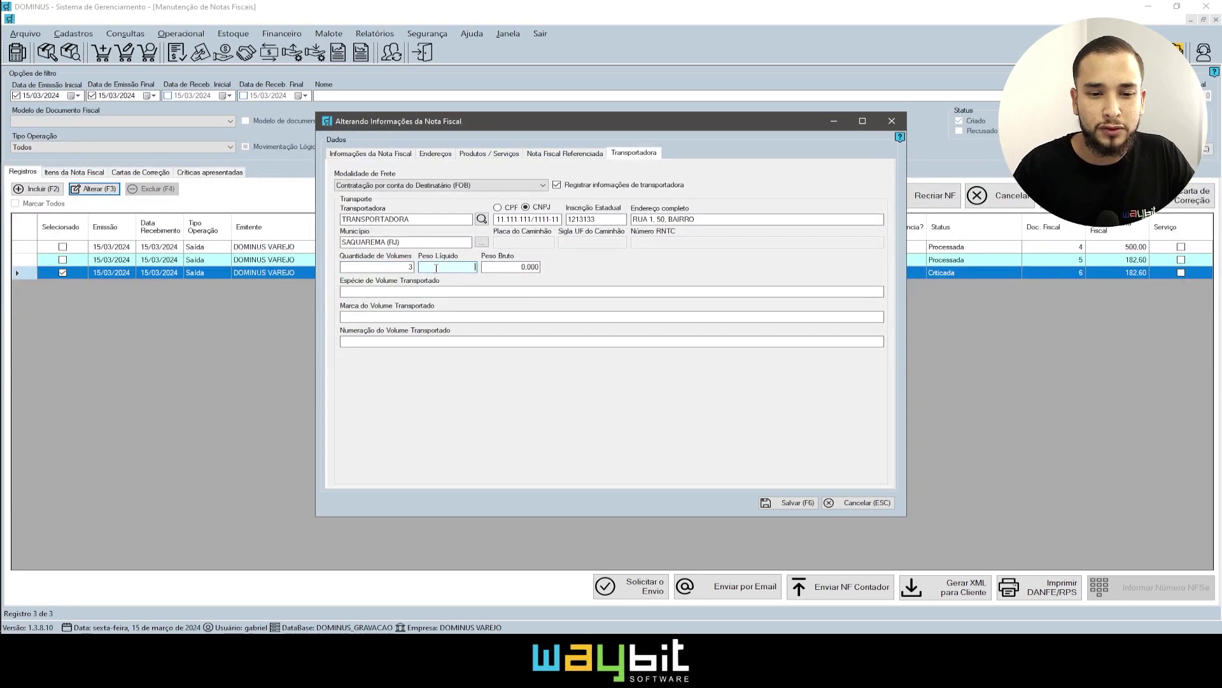
text(19)
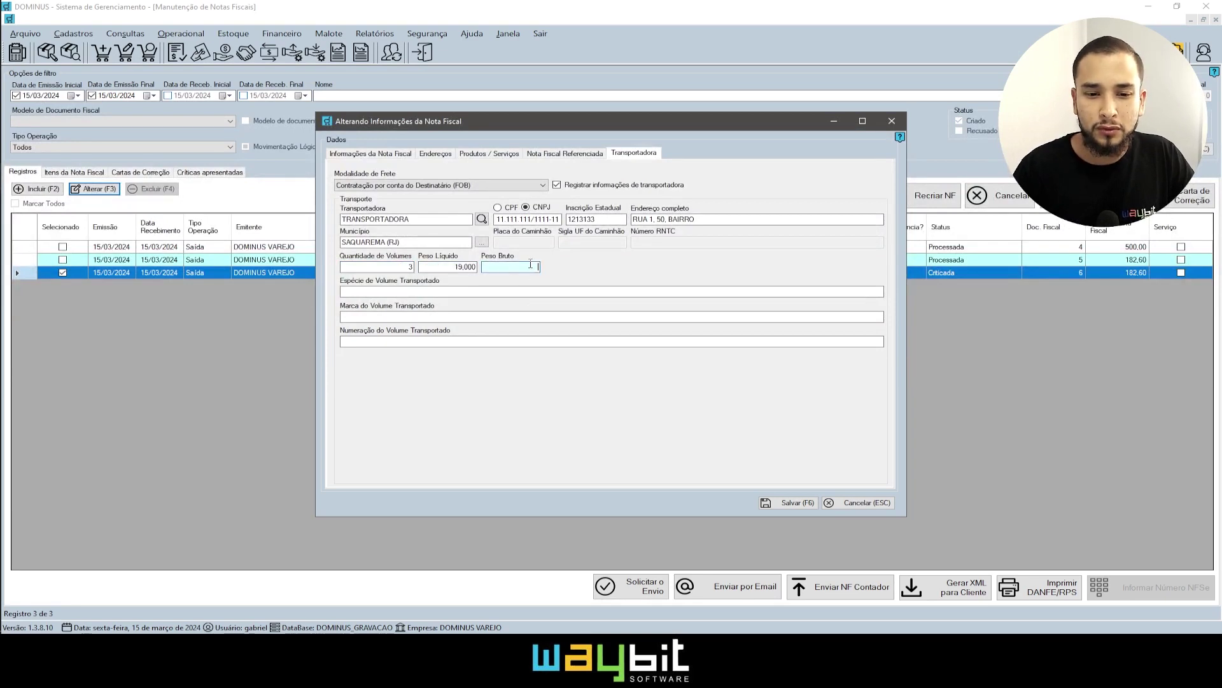
click(530, 264)
text(20)
- Set Espécie de Volume Transportado to CAIXAS as in the example, leaving Marca and Numeração blank
key(alt+Tab)
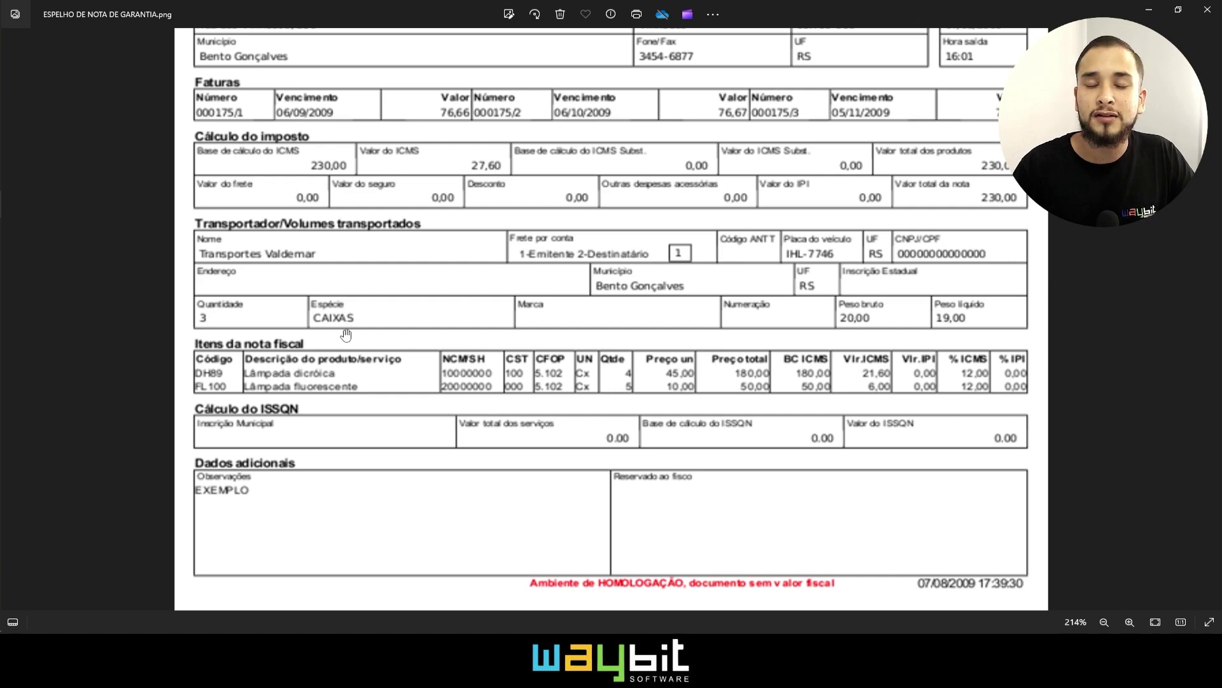
key(alt+Tab)
click(392, 290)
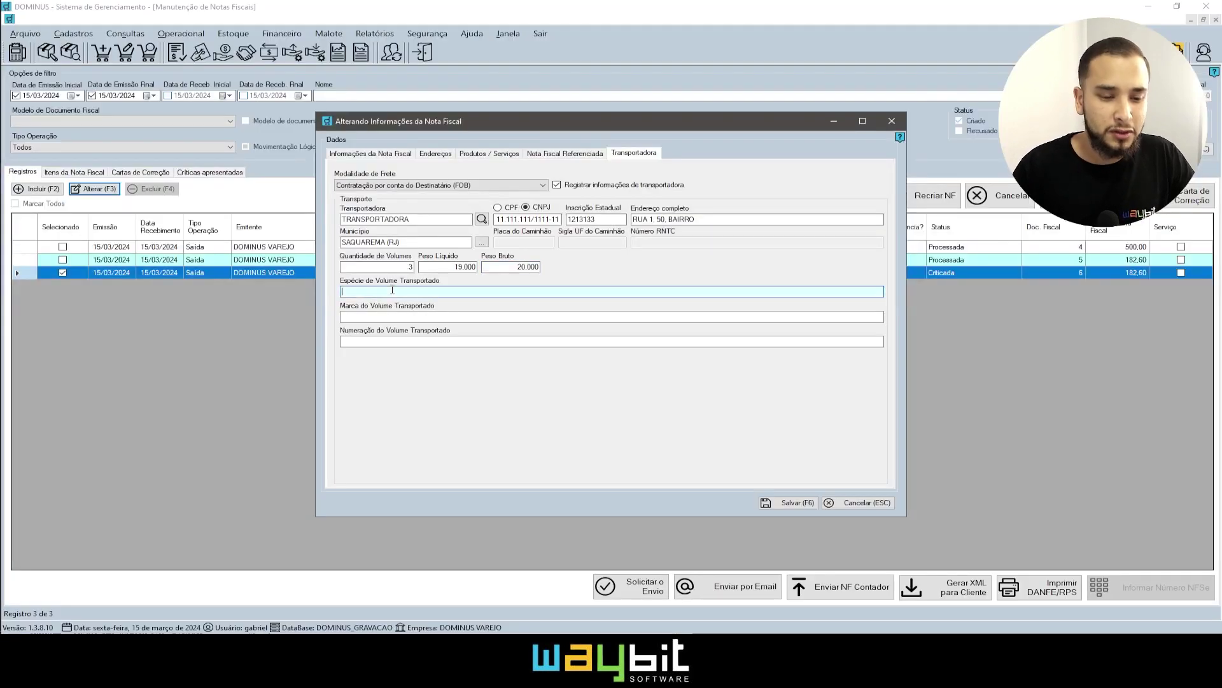
text(CAIXAS)
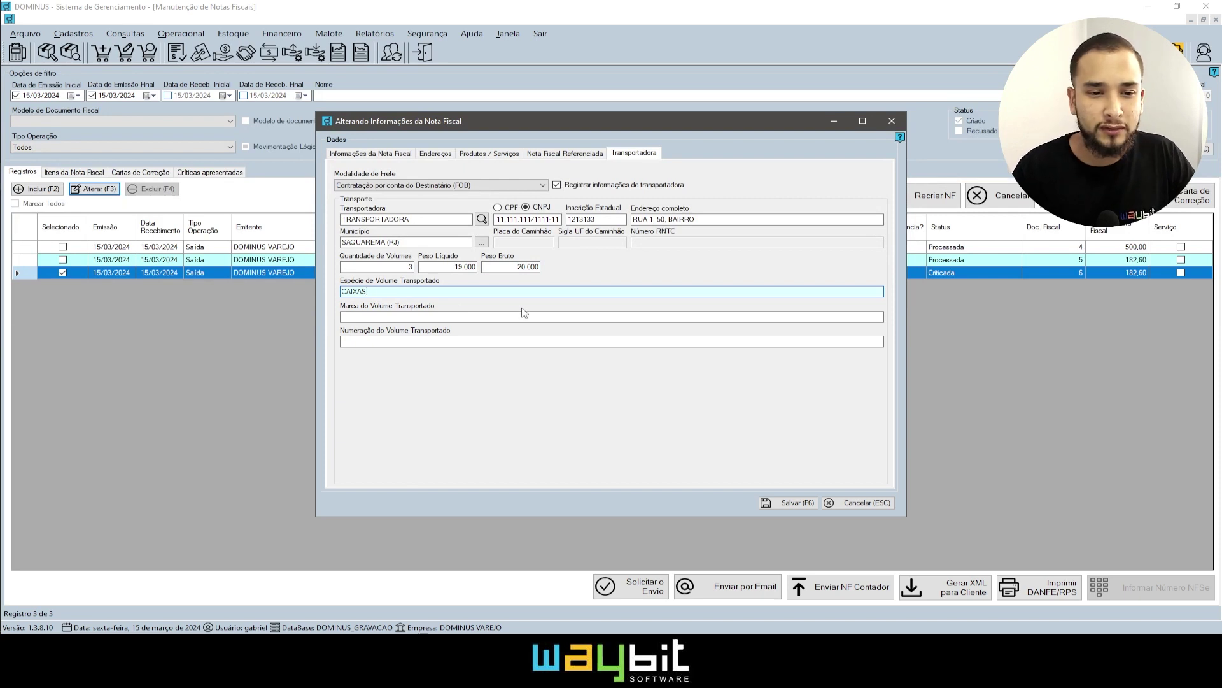
key(Tab)
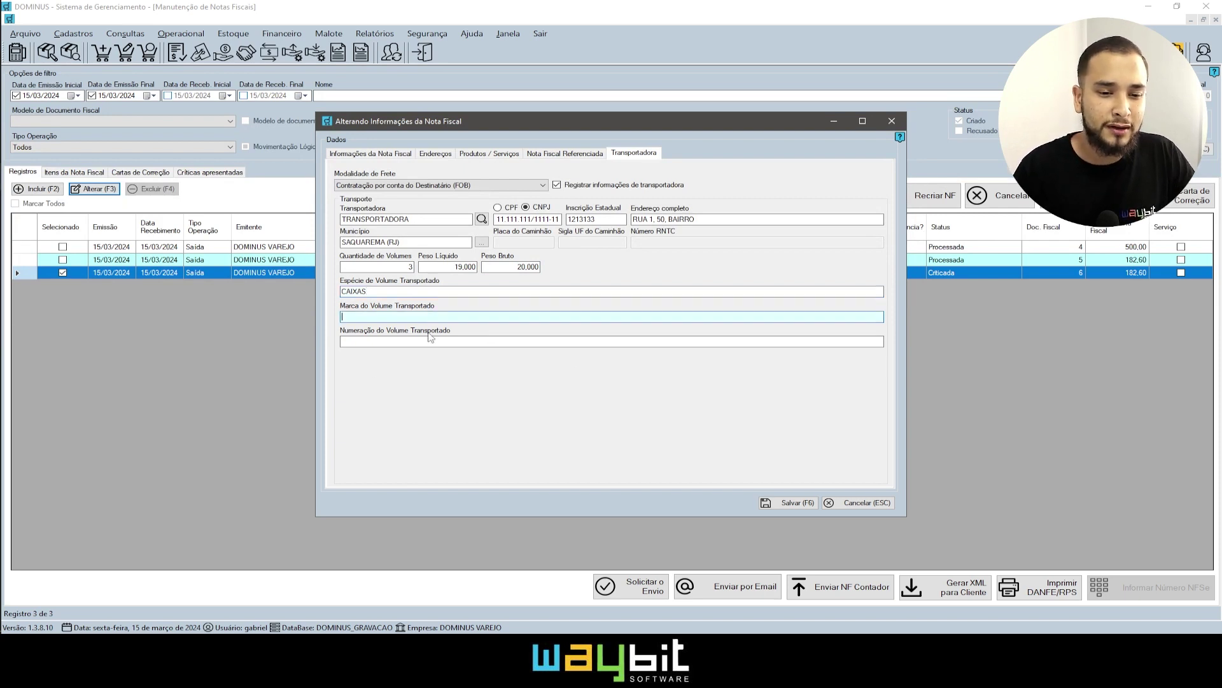
click(431, 337)
click(517, 320)
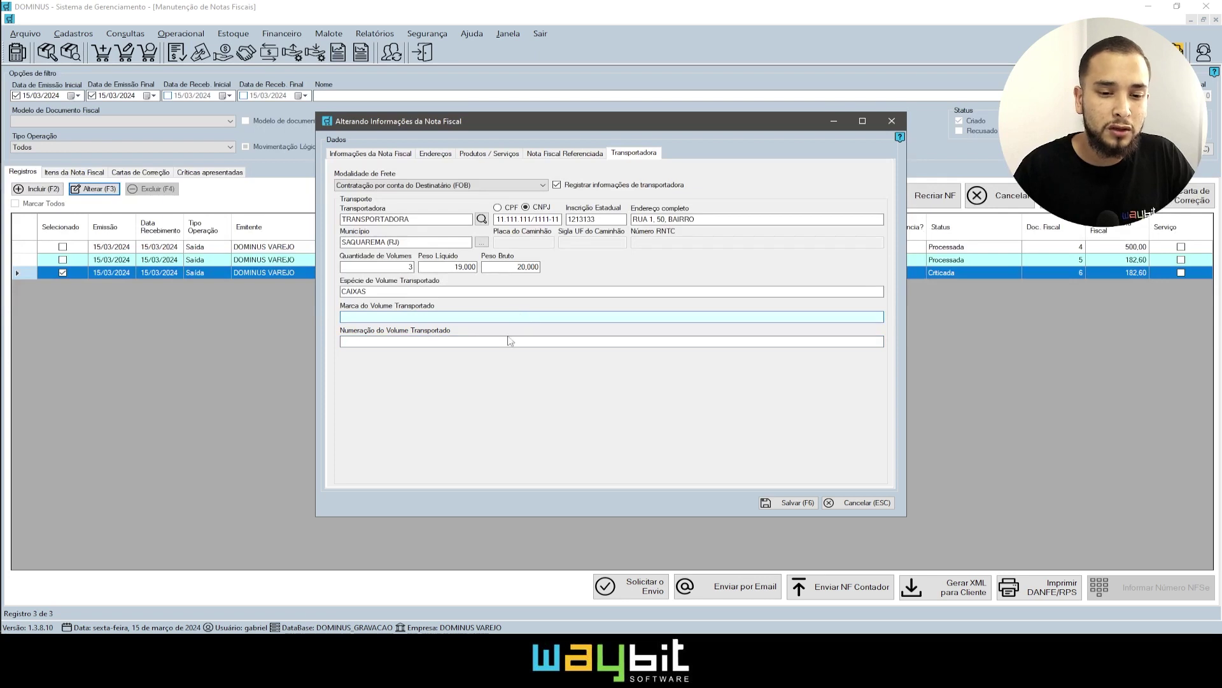
click(509, 340)
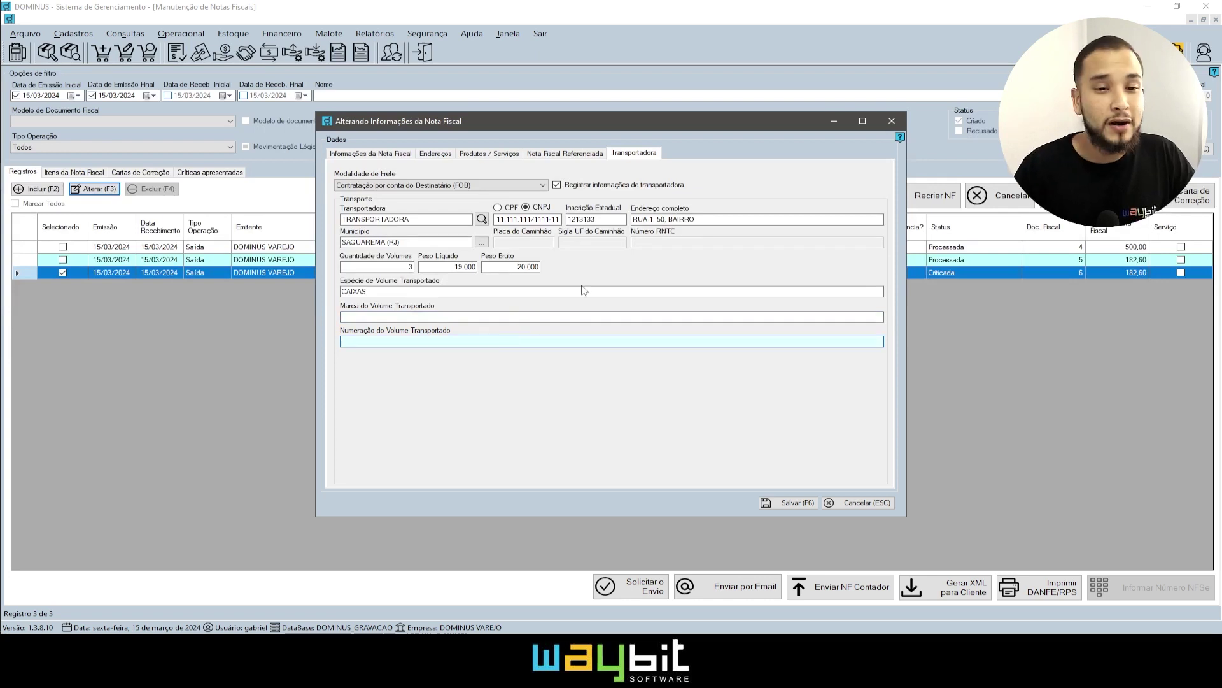
- Return to the general invoice information and save the corrected invoice
click(436, 154)
click(390, 156)
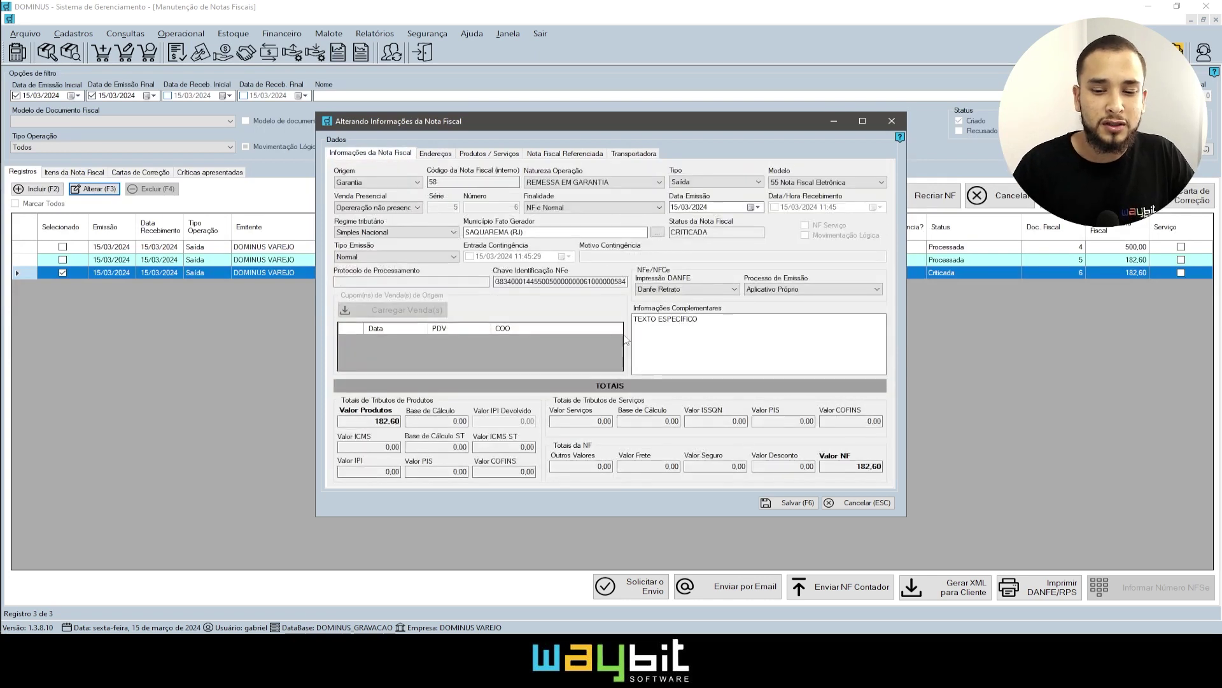
click(788, 502)
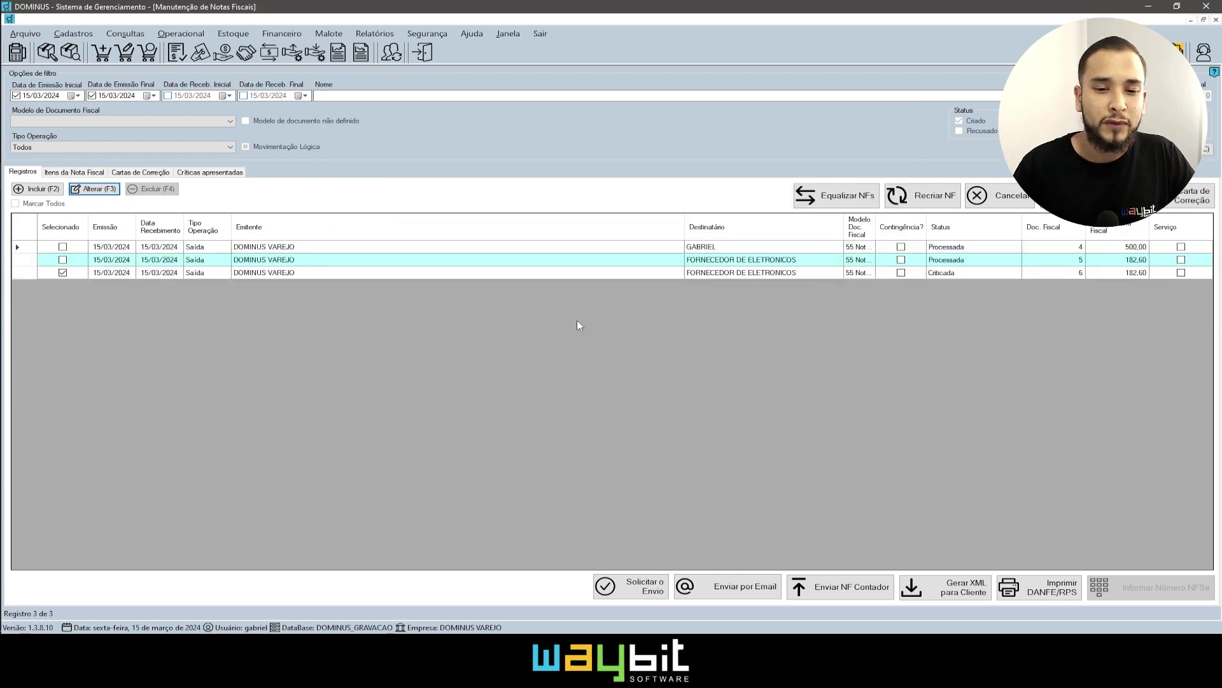
click(63, 273)
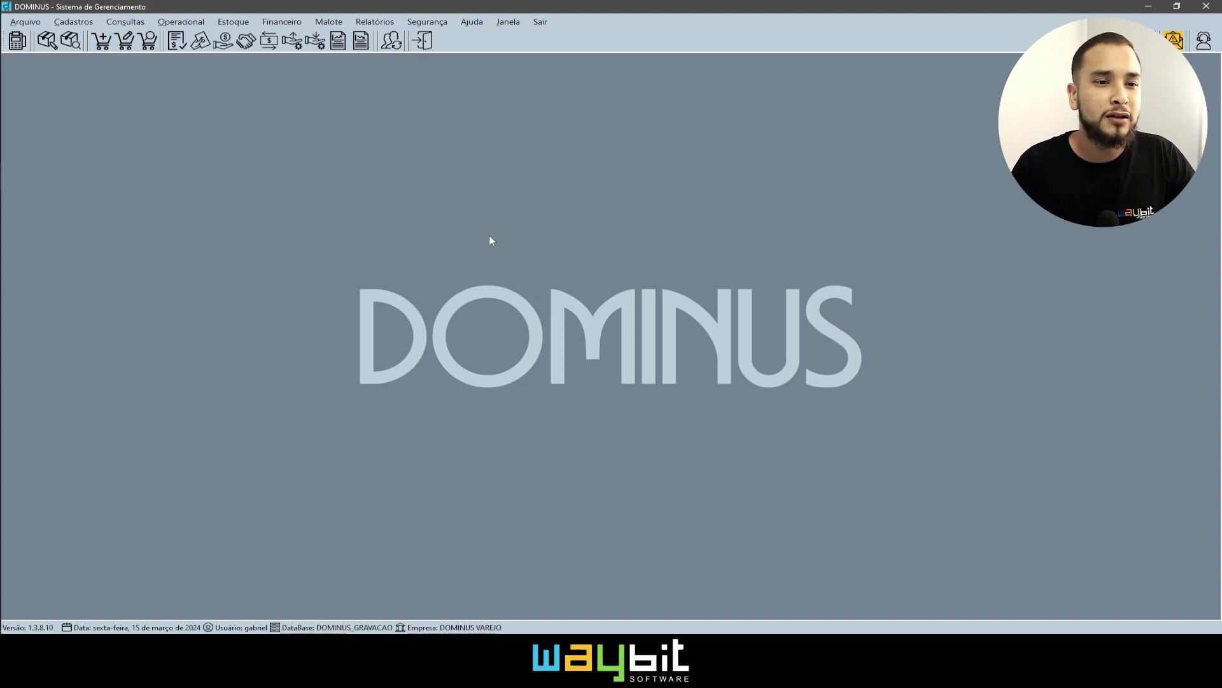
- Open the receiving of warranty orders (Recebimento de Pedidos de Garantia) and choose Importação de XML as Tipo de Recebimento
click(247, 19)
mouse_move(255, 49)
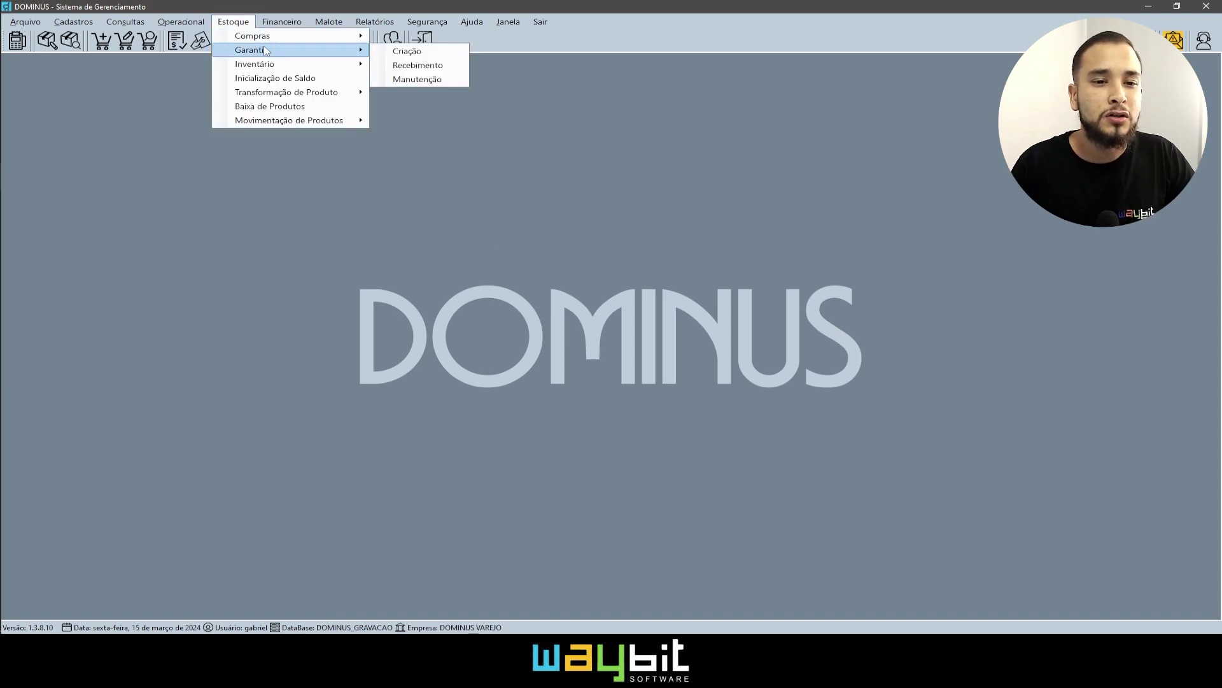
click(417, 63)
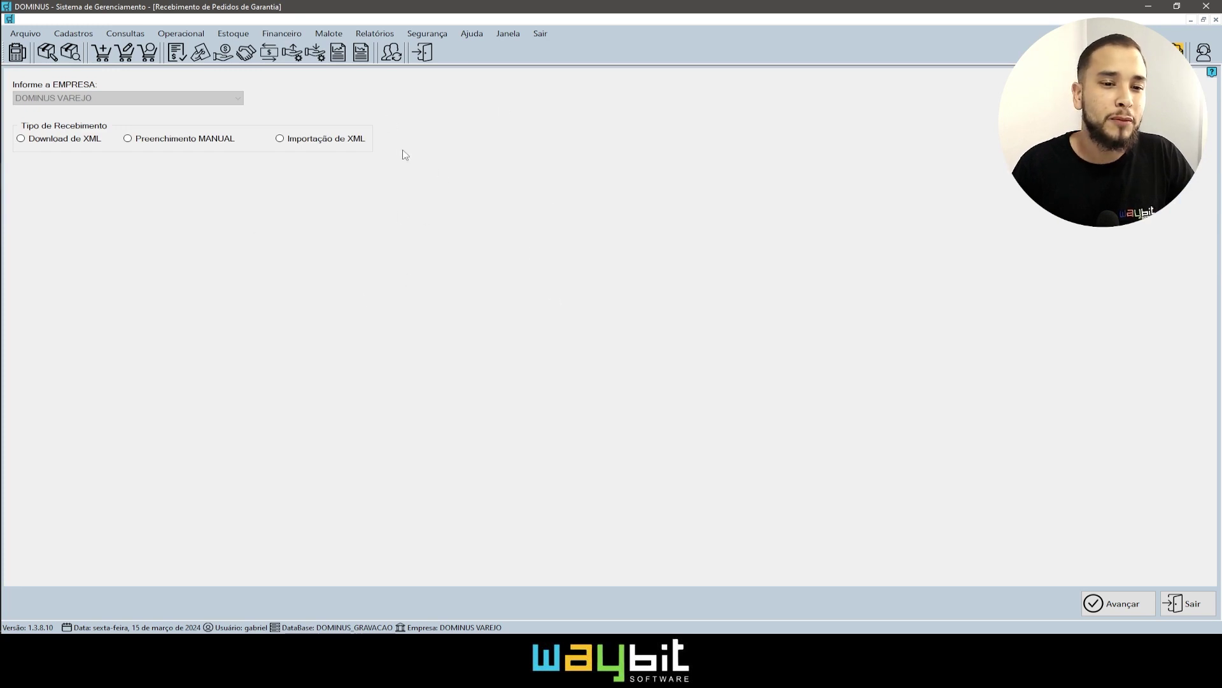
click(334, 135)
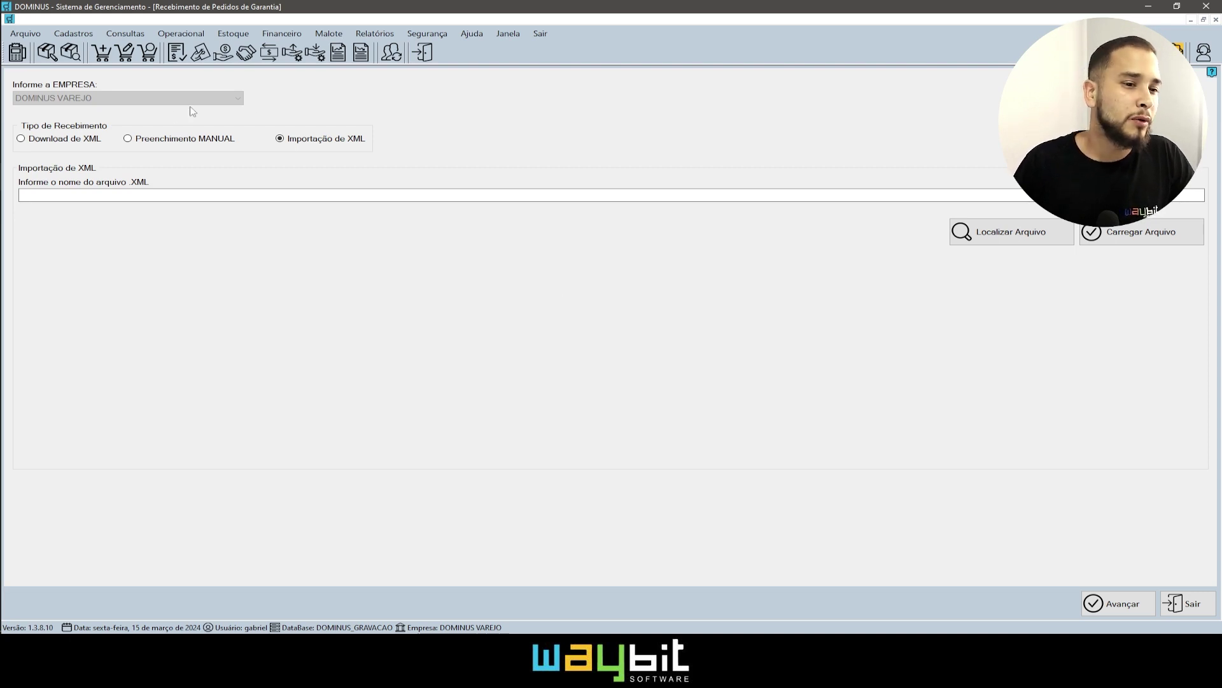
click(92, 138)
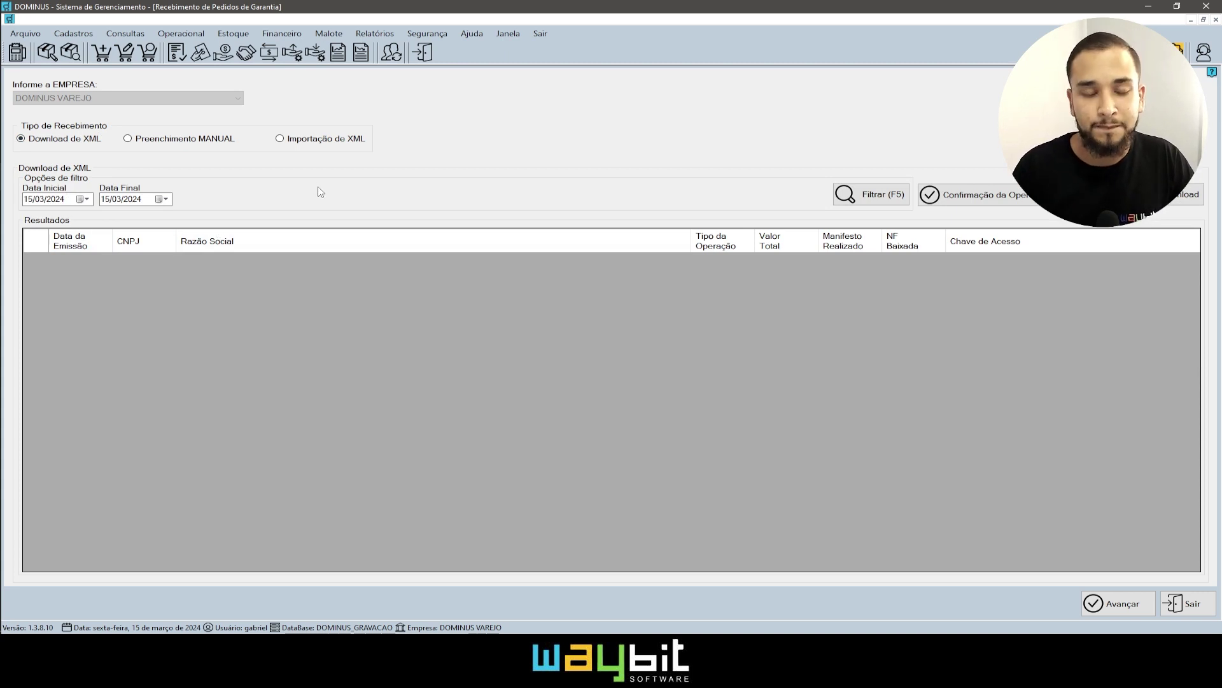
click(327, 140)
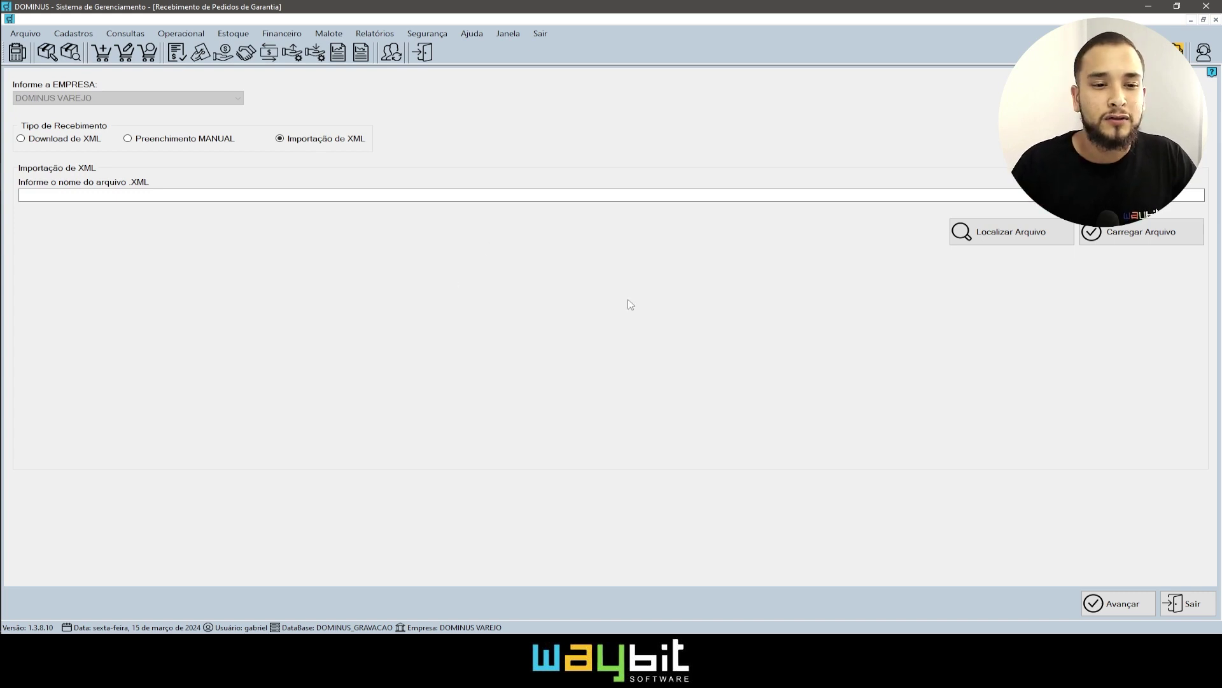
- Load the first of today's NFe XML files from the Downloads folder and advance to the pending warranty orders
click(994, 238)
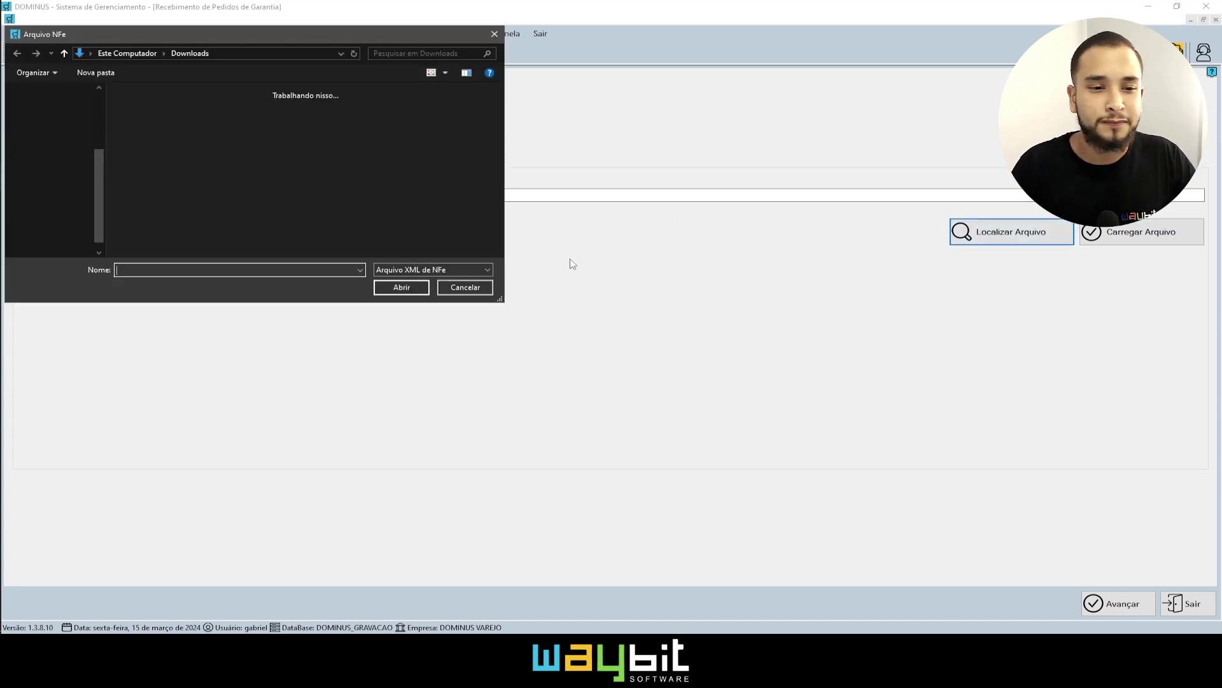
click(149, 117)
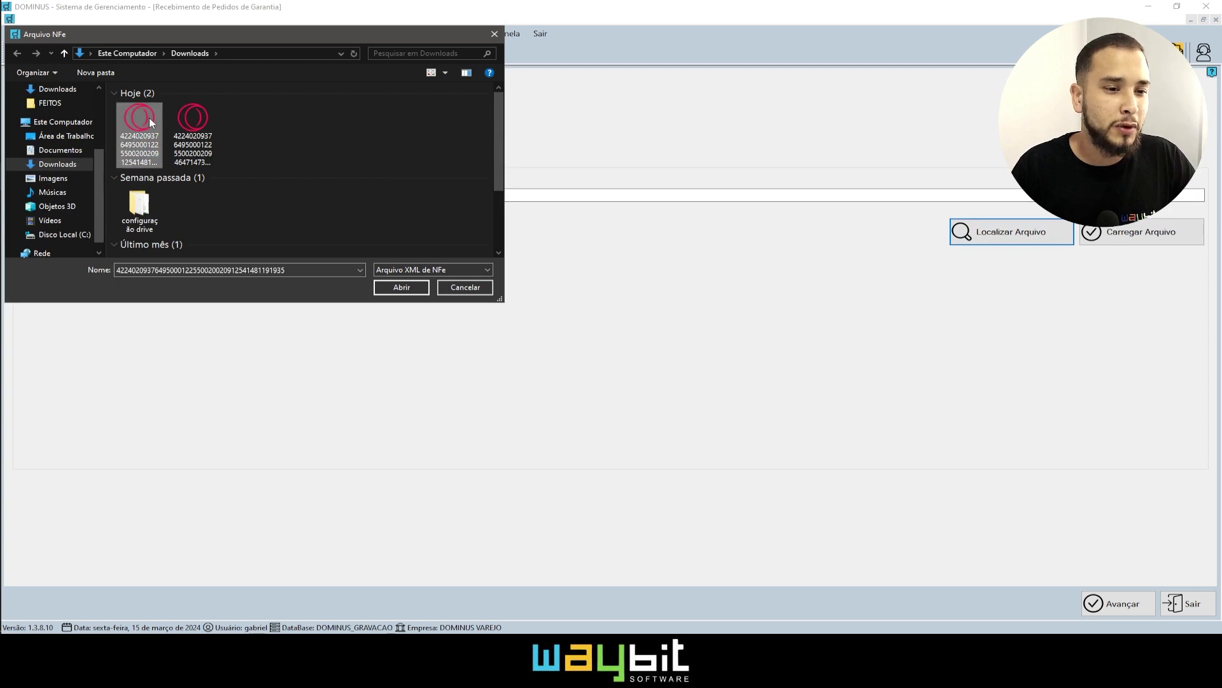
double_click(149, 117)
click(1139, 232)
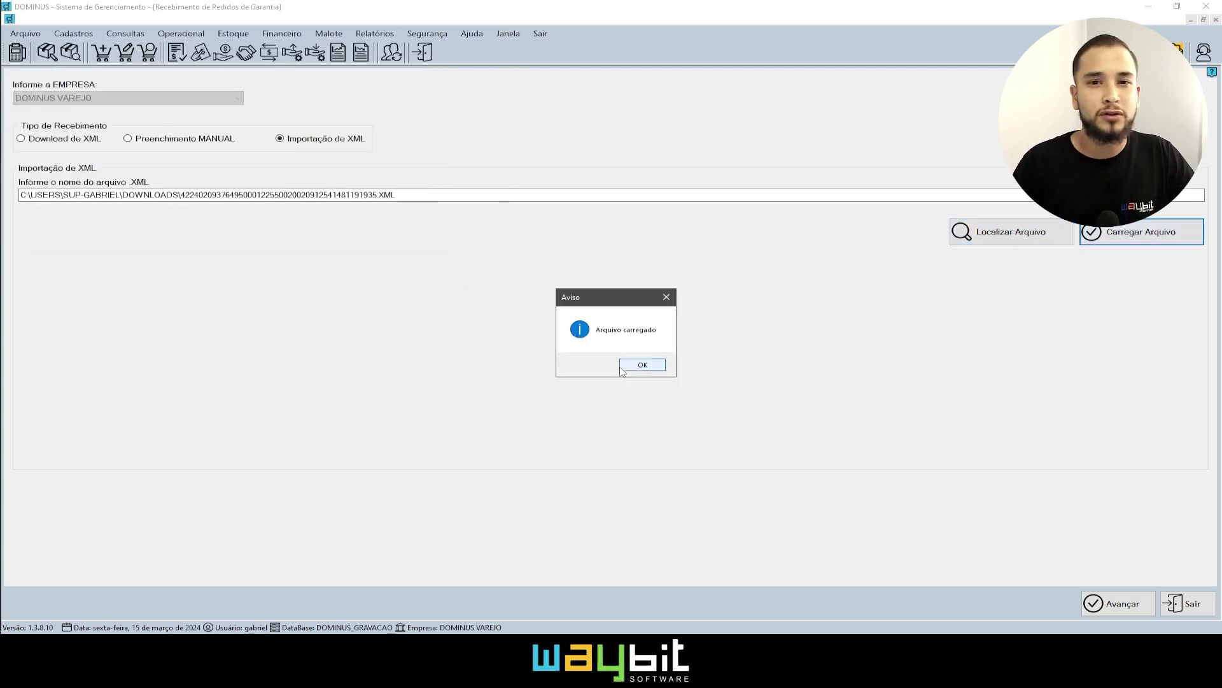
click(634, 362)
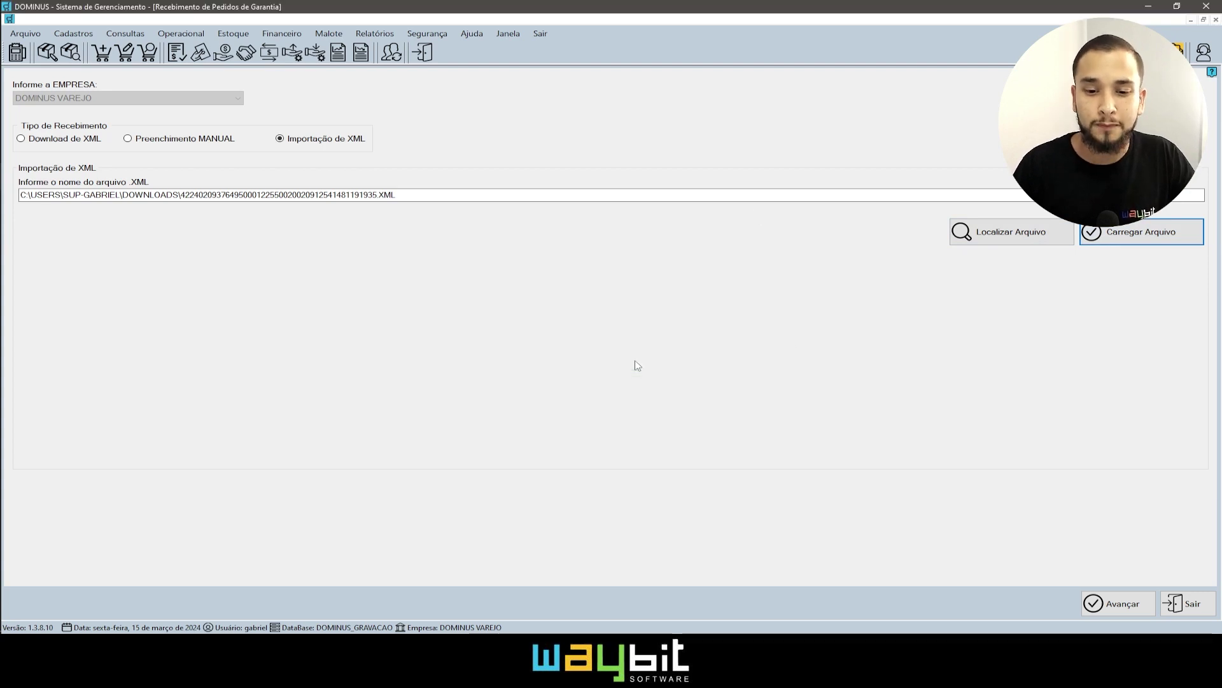
click(1124, 602)
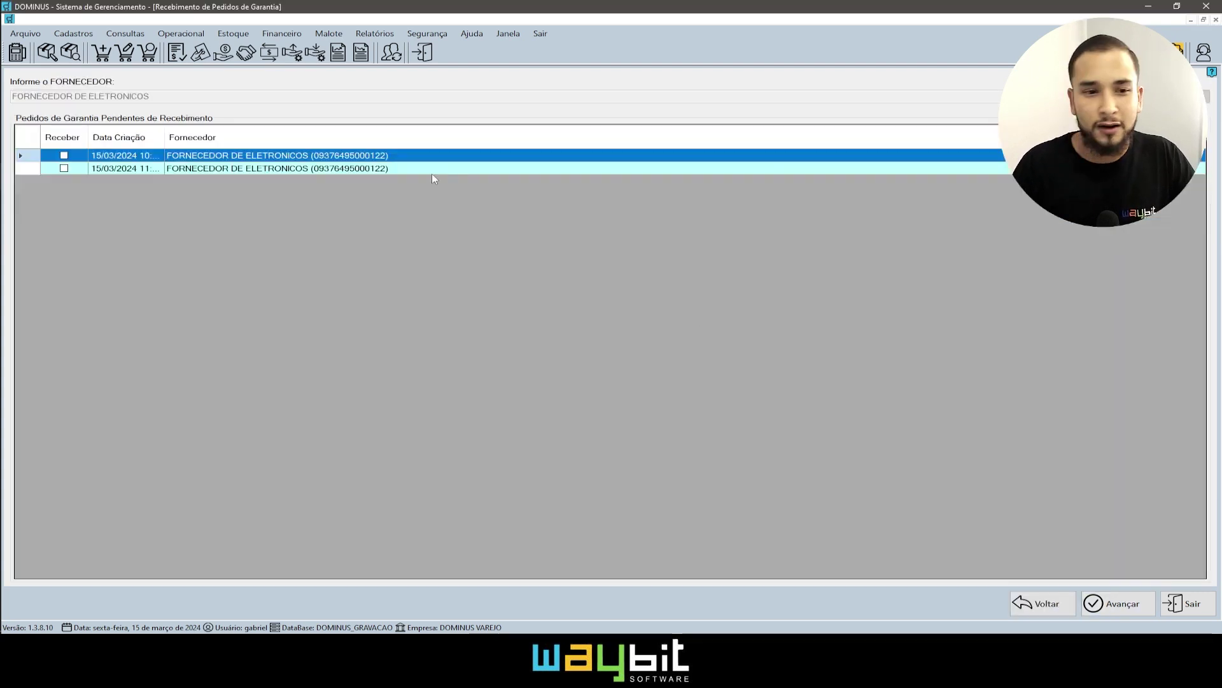
- Mark the FORNECEDOR DE ELETRONICOS warranty order created on 15/03/2024 in the 11 o'clock hour for receiving
click(378, 169)
click(392, 156)
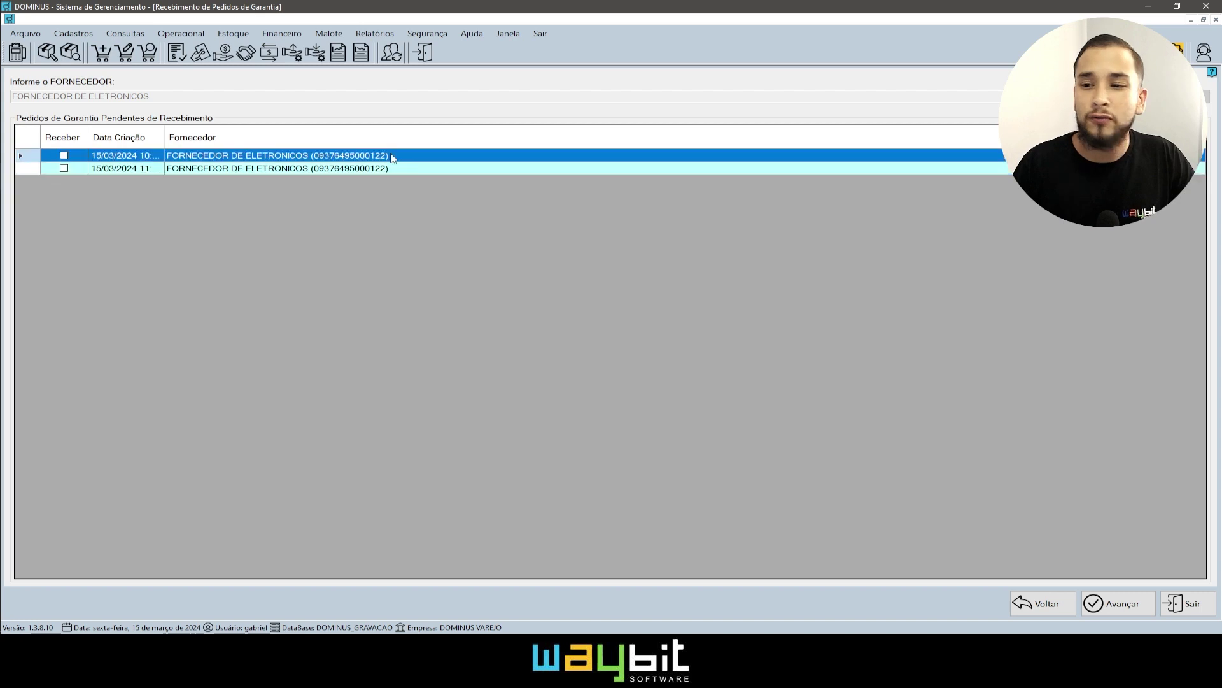
click(395, 169)
click(404, 159)
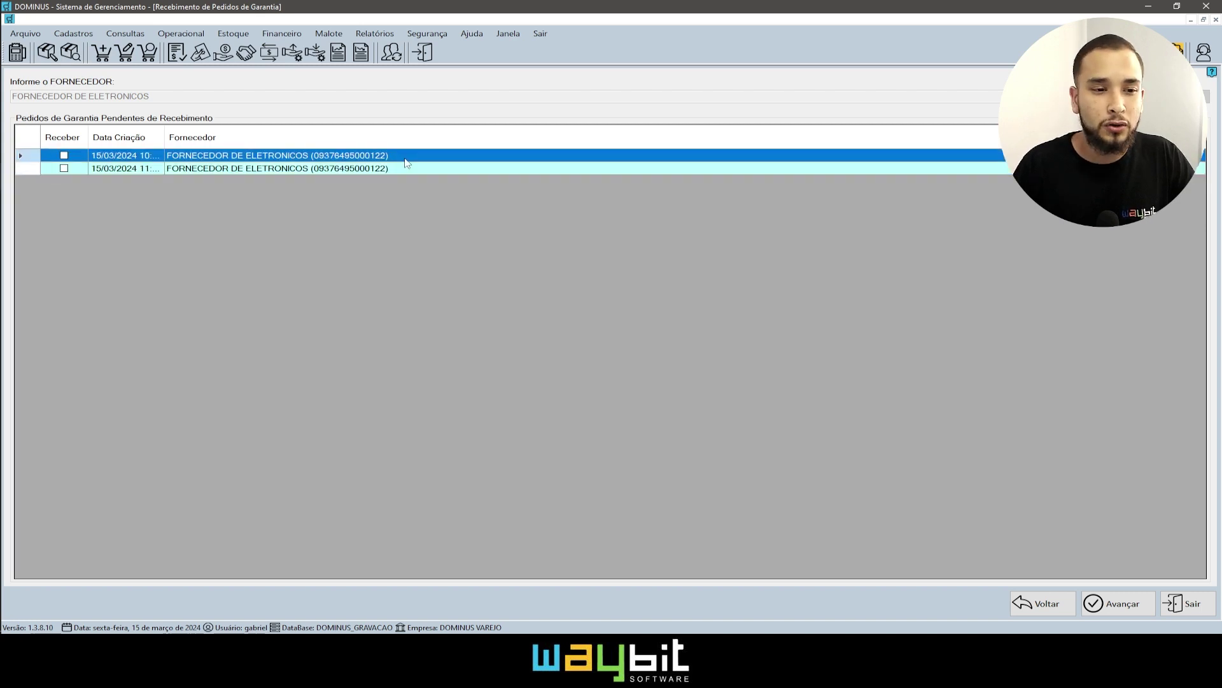
click(134, 169)
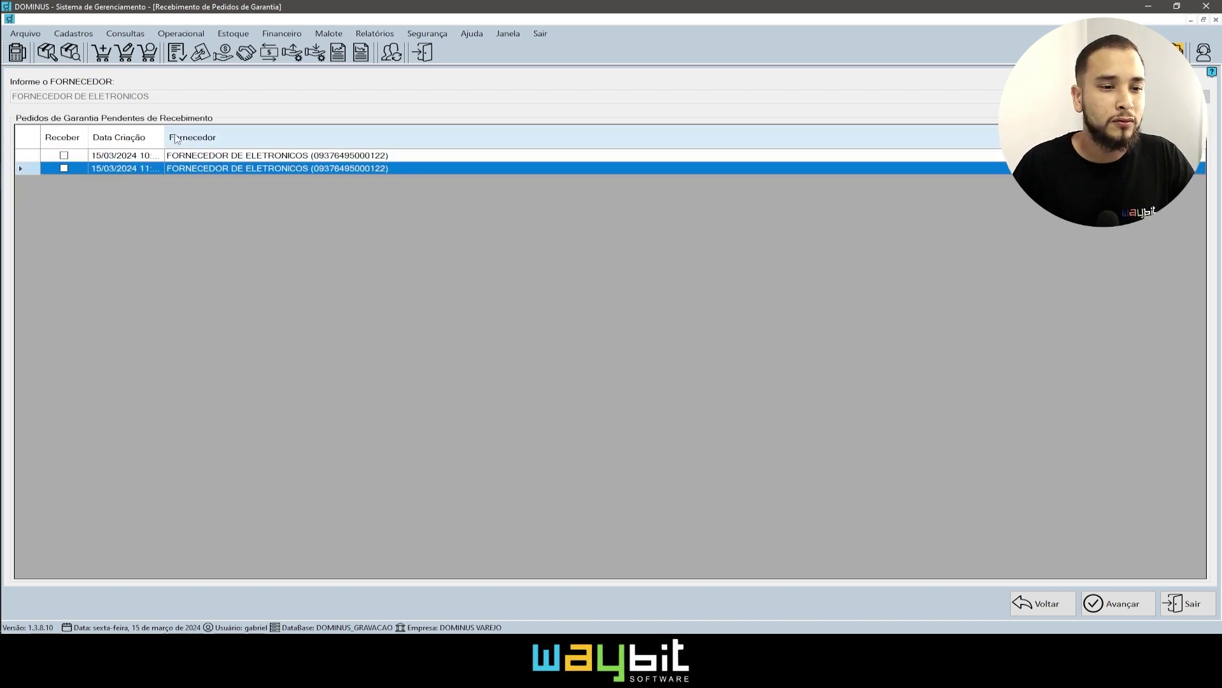
click(63, 169)
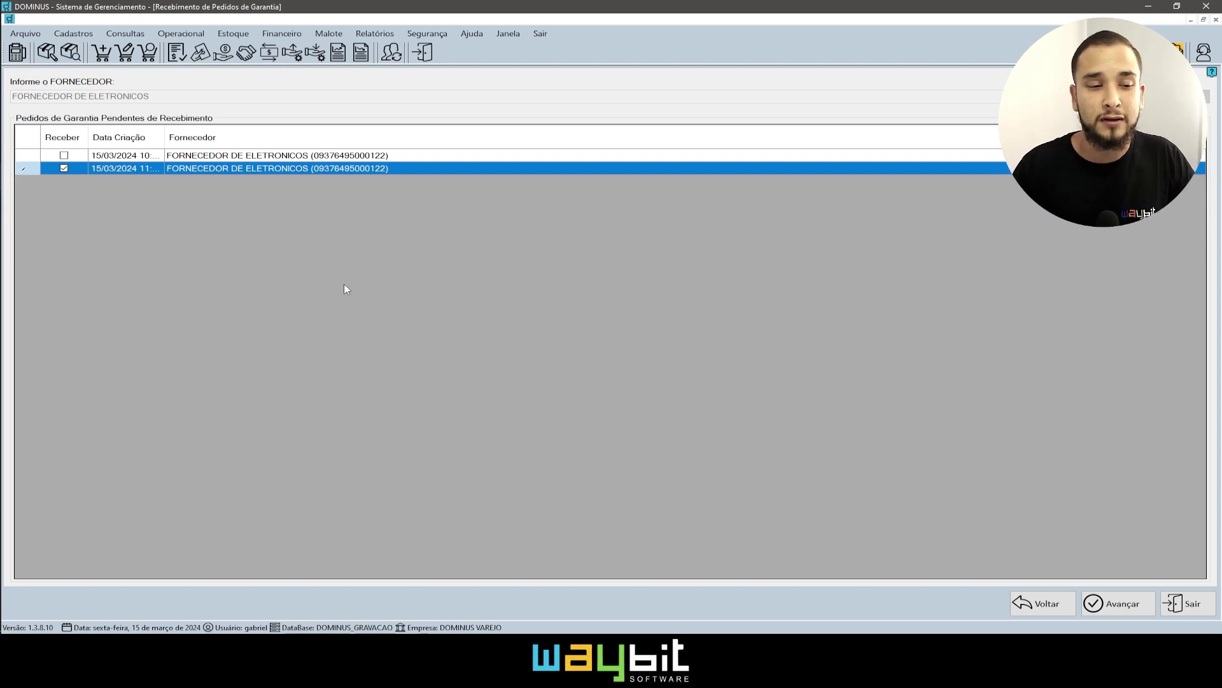
- Advance to the imported invoice data and set Natureza Operação to REMESSA EM GARANTIA and Regime tributário to Simples Nacional
click(1136, 609)
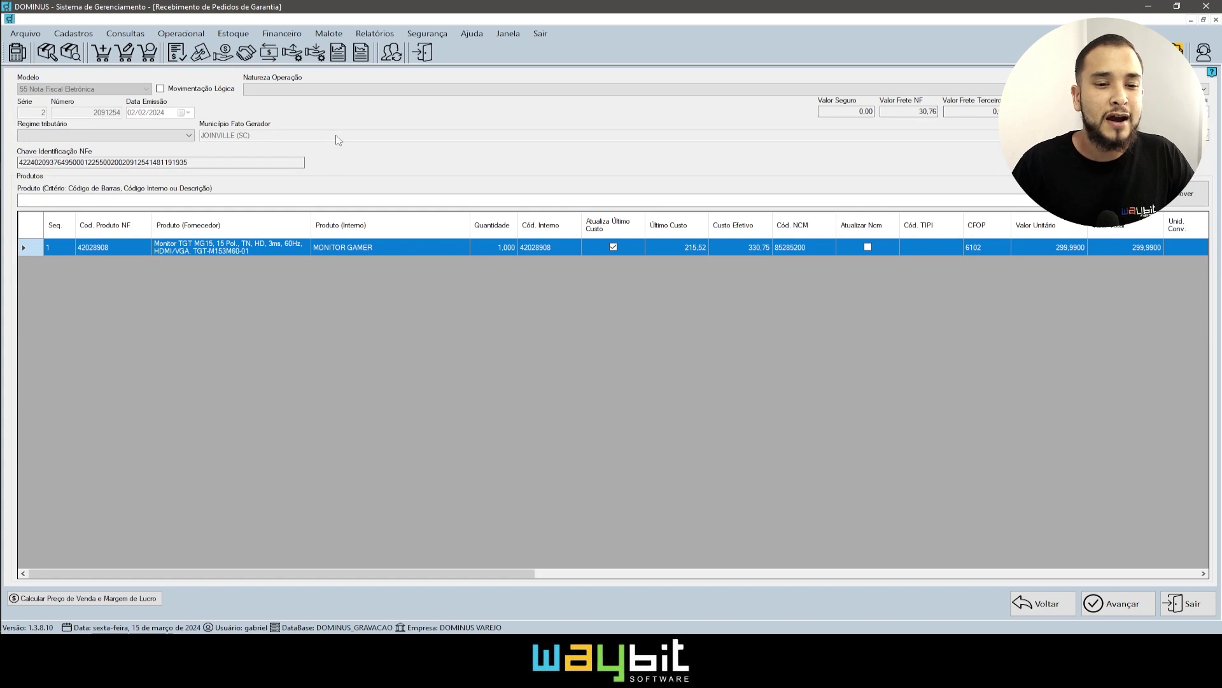
click(277, 93)
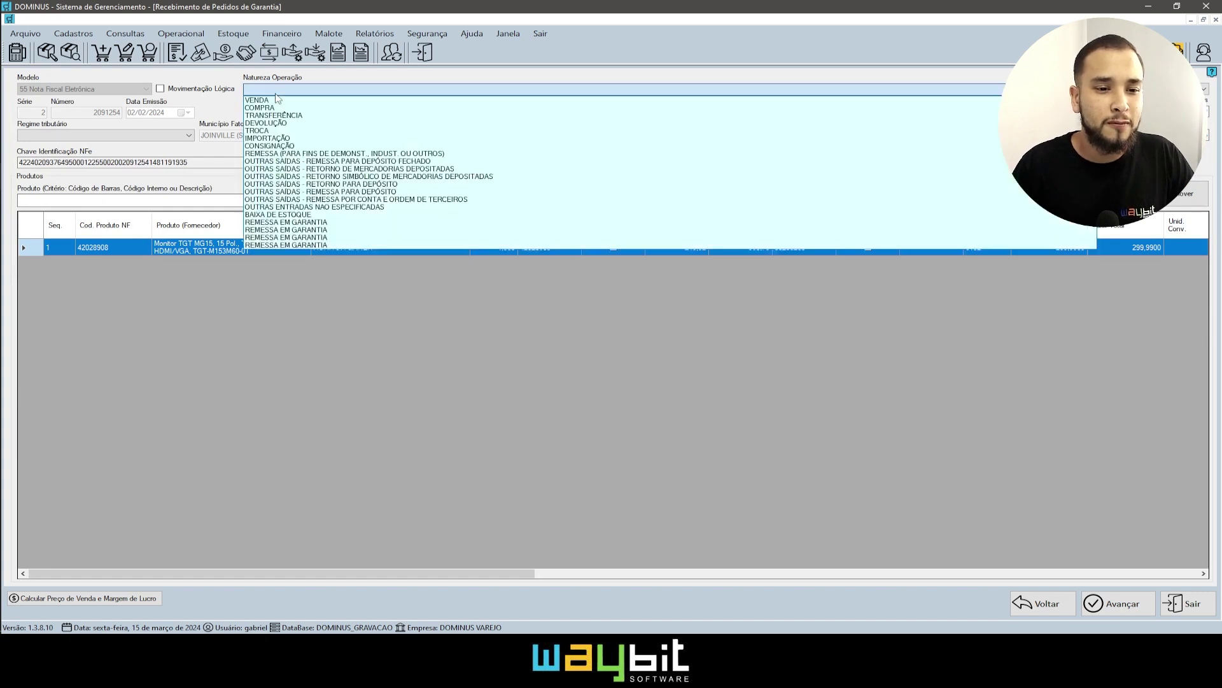
click(332, 229)
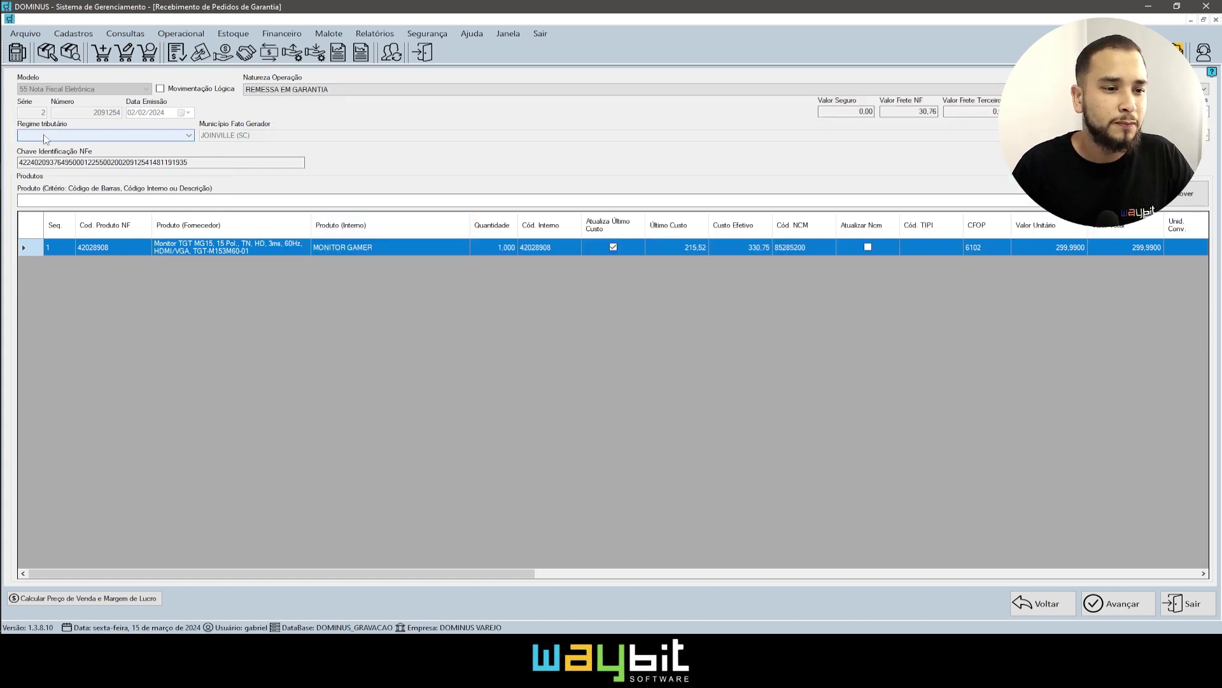
click(127, 135)
click(96, 142)
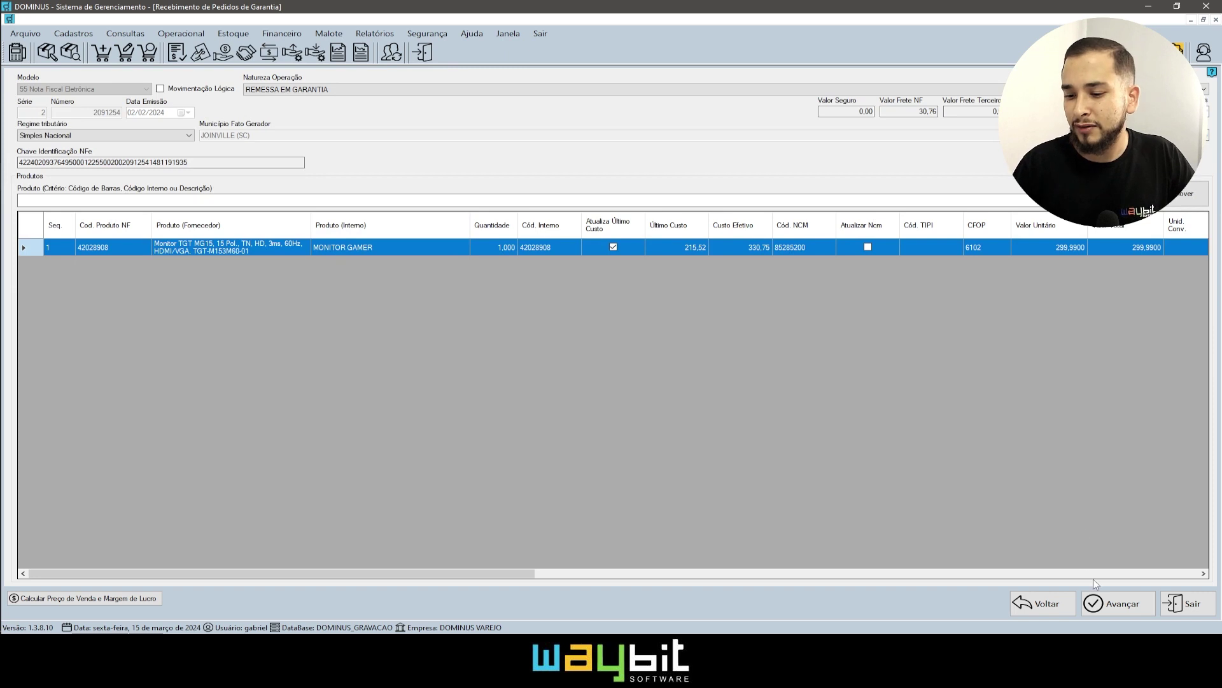
- Accept the invoice data and the reconciled products (Produtos Conciliados), advancing to the accounts payable details of the receipt
click(1116, 603)
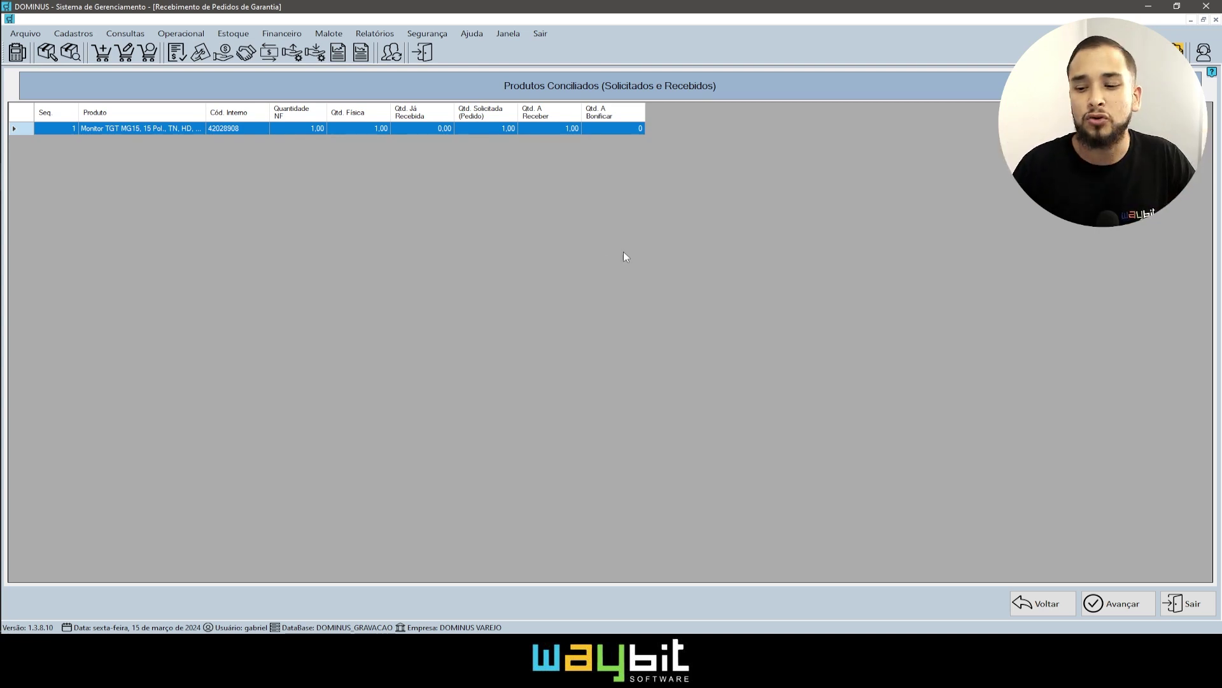
click(1119, 603)
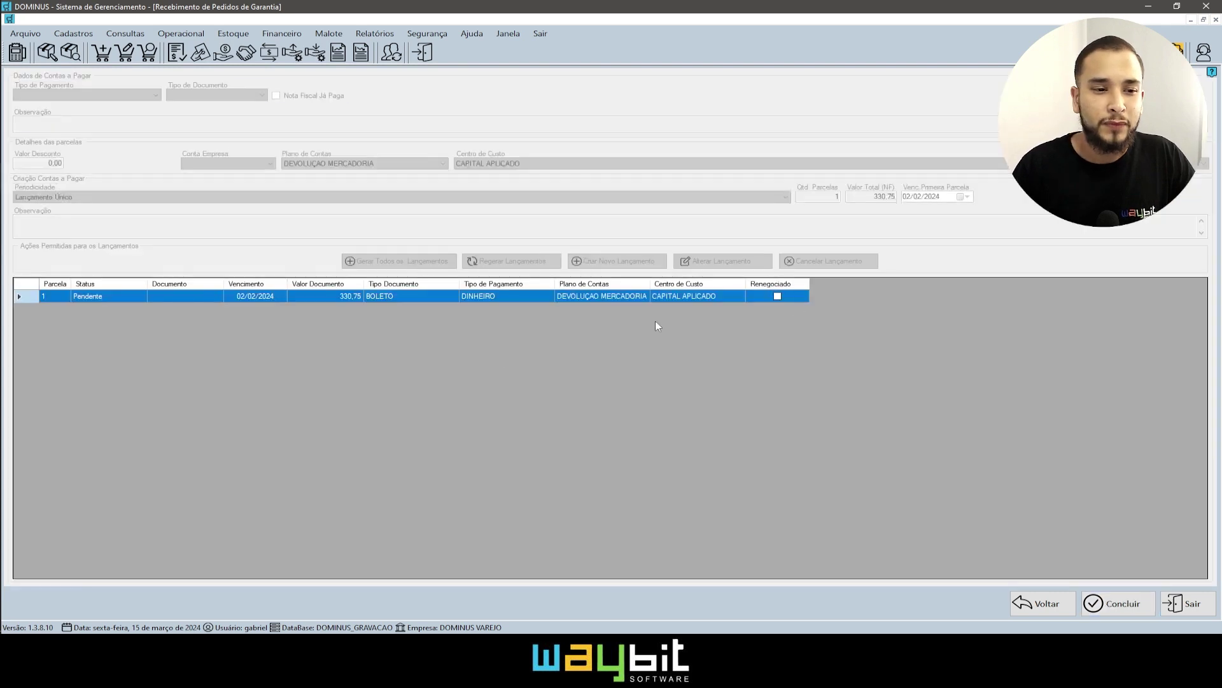